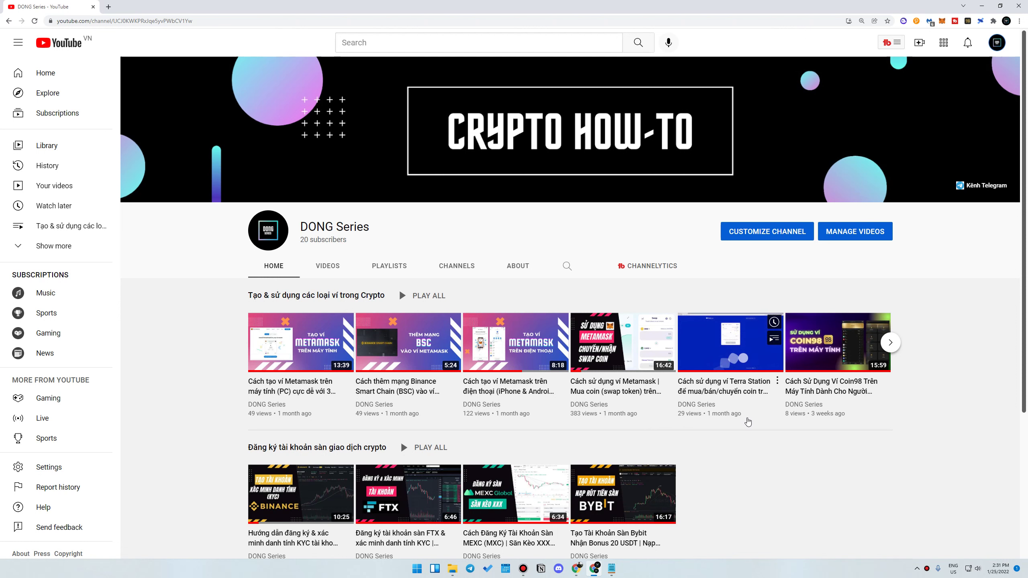
Switch to Telegram and look back through the older posts of the DONG Series Channel.
key(alt+Tab)
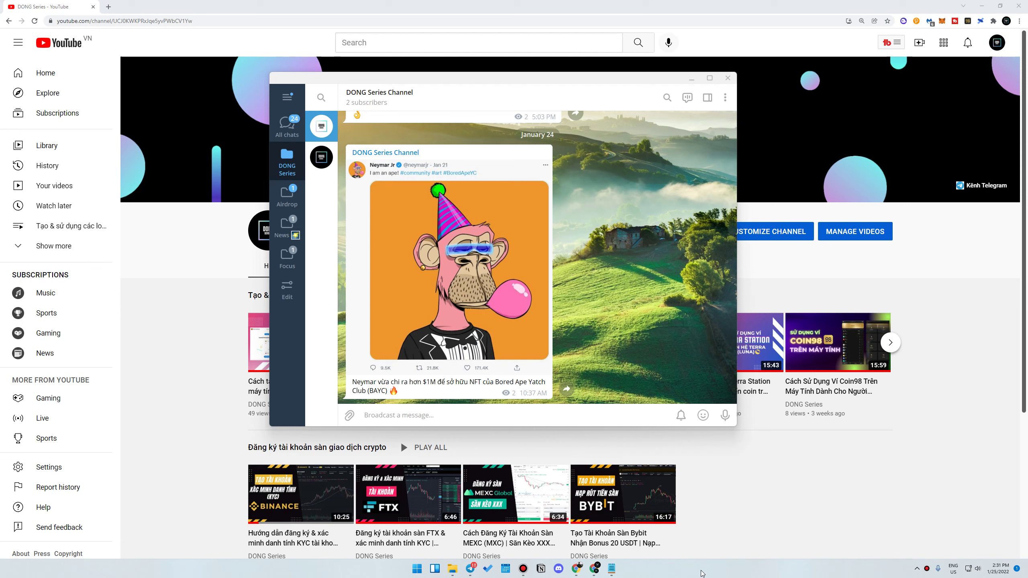
scroll(554, 288, up, 5)
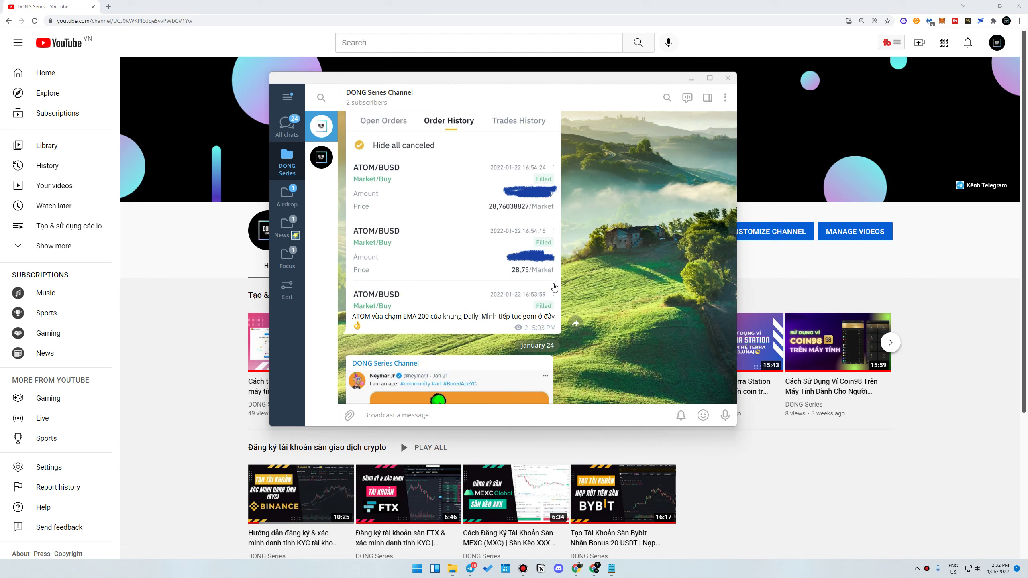
scroll(555, 288, up, 10)
scroll(543, 244, up, 10)
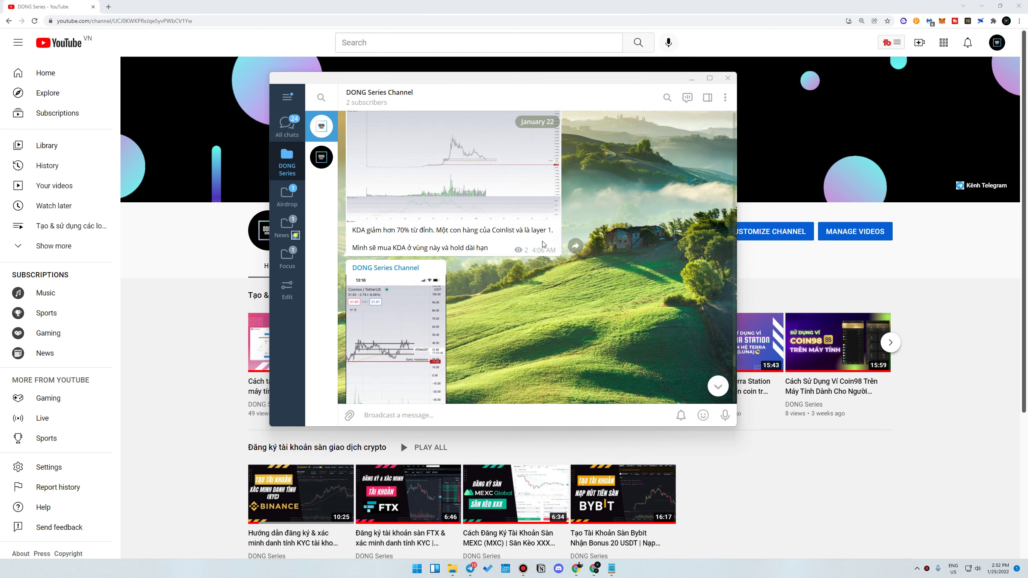
scroll(523, 215, up, 10)
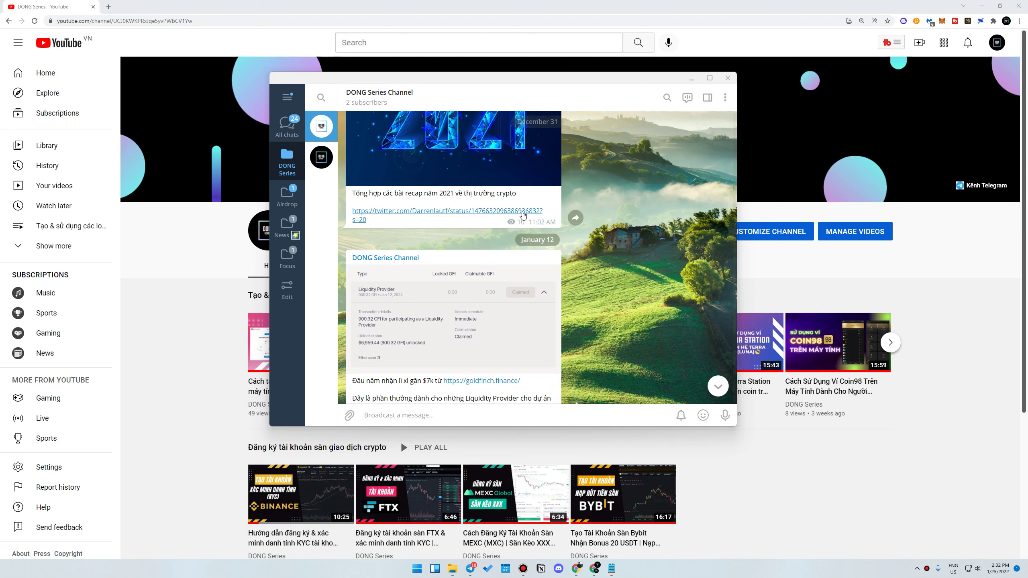
scroll(523, 215, up, 5)
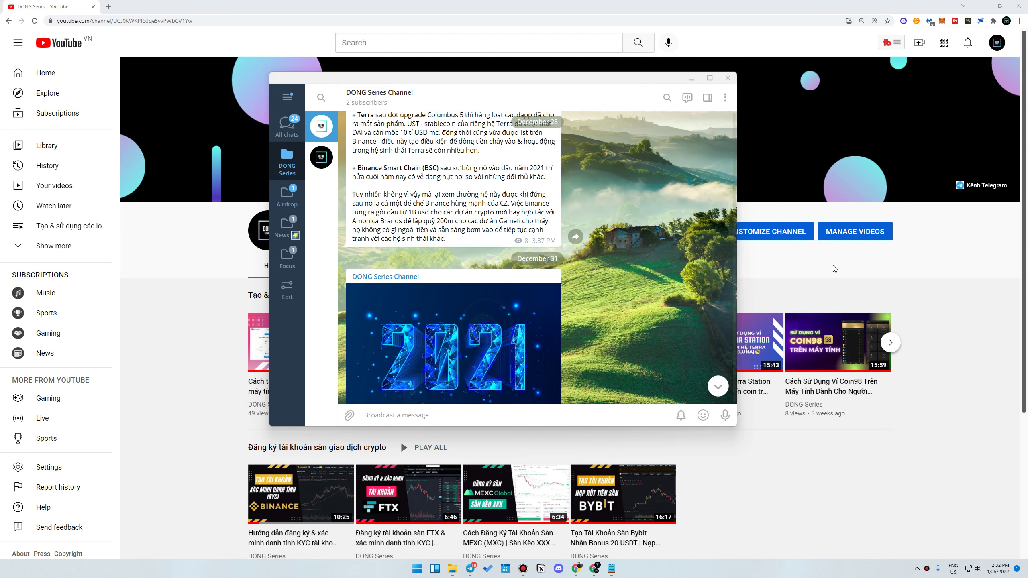
click(951, 281)
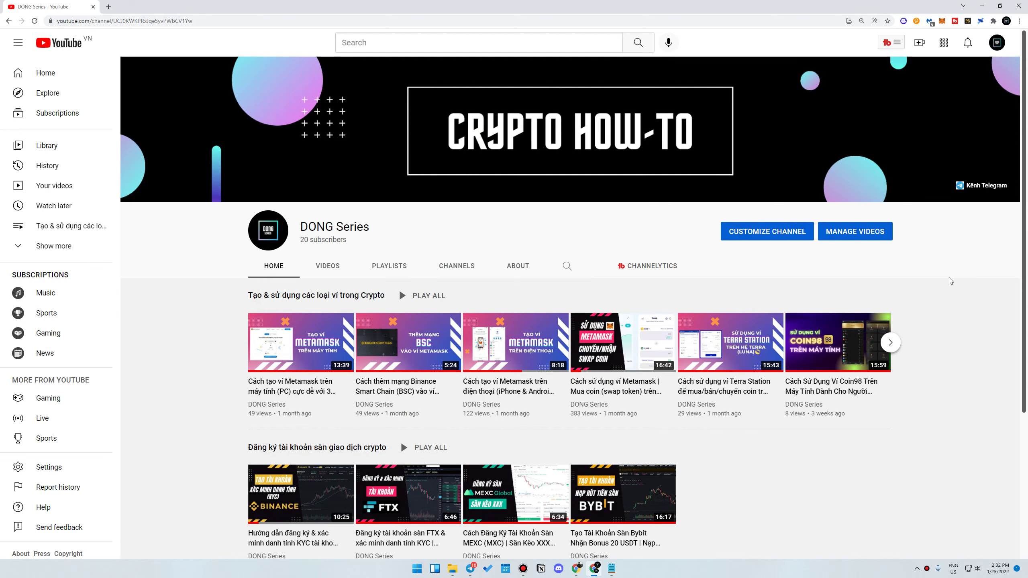
Switch to Notepad and review the six-item tutorial outline, from wallet setup to the closing notes.
click(611, 568)
drag(352, 106, 268, 72)
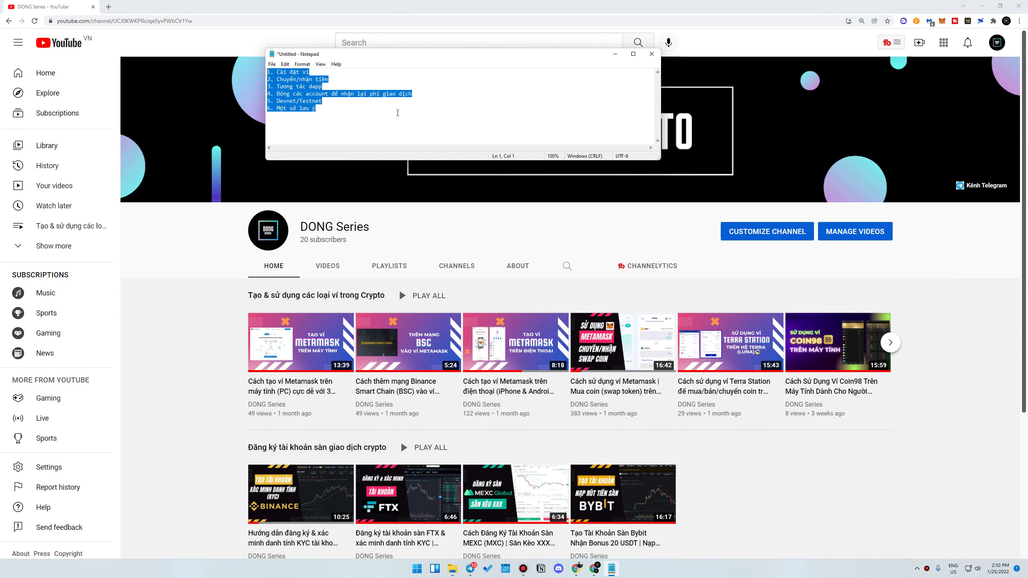
click(398, 113)
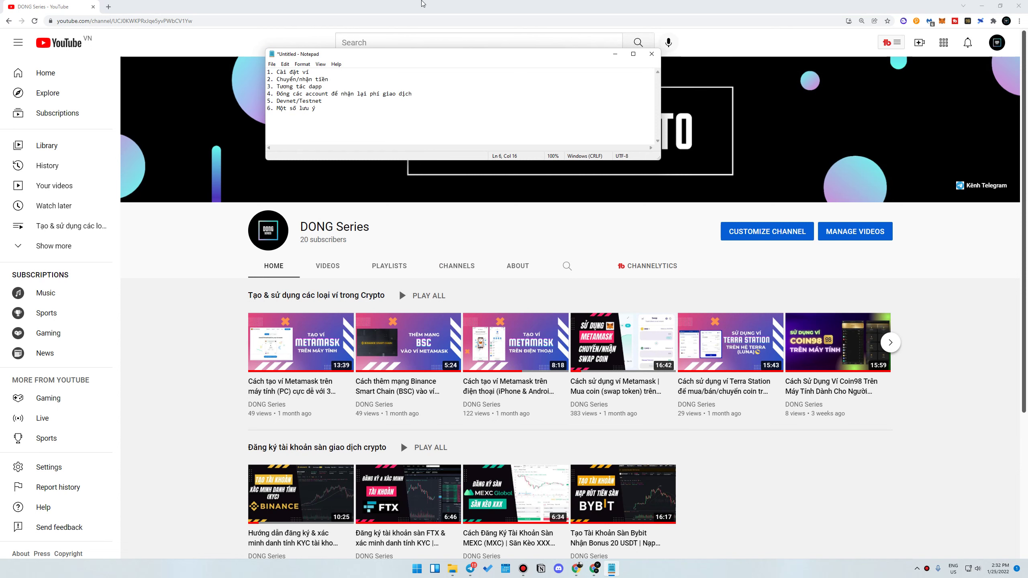
Open sollet.io in a new browser tab and read the recommendation in the Looking for a Wallet? dialog.
click(421, 5)
key(ctrl+t)
text(so)
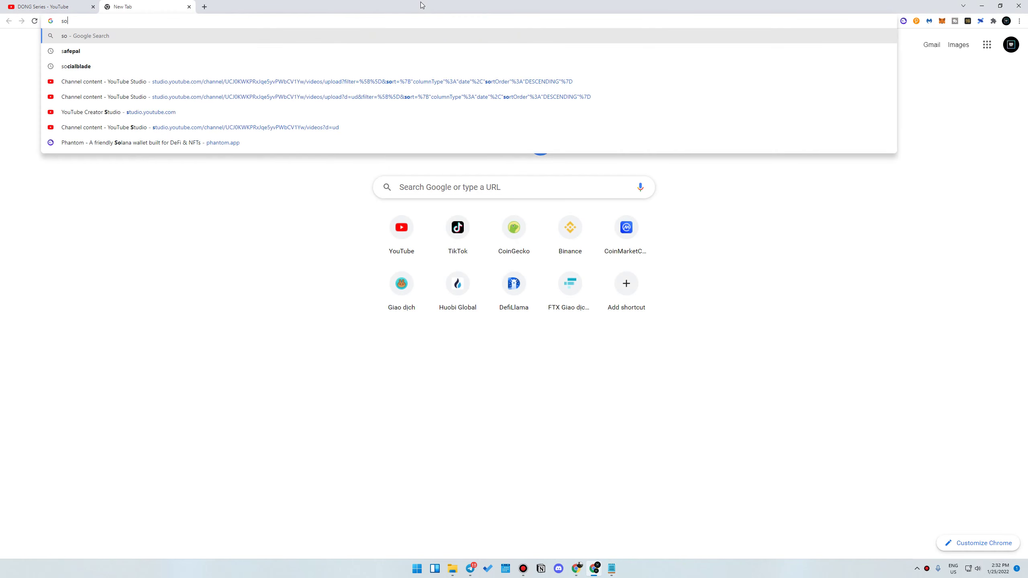
text(lle)
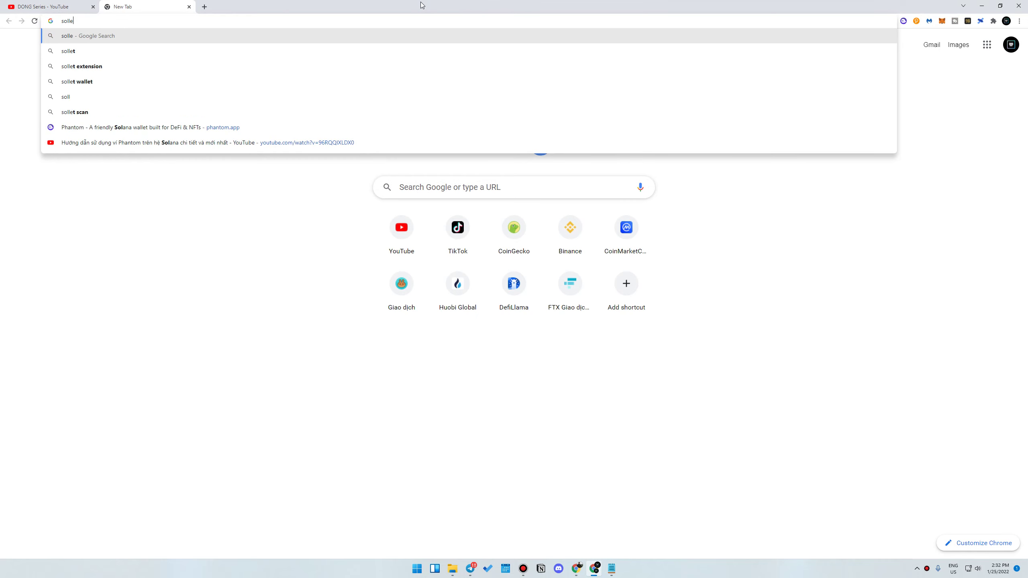
text(t.io)
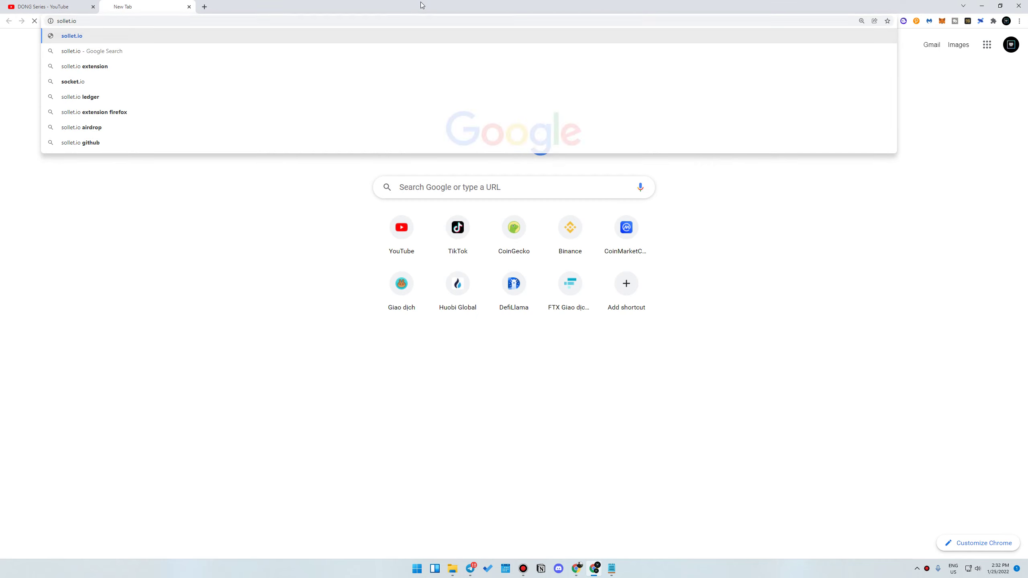
key(Return)
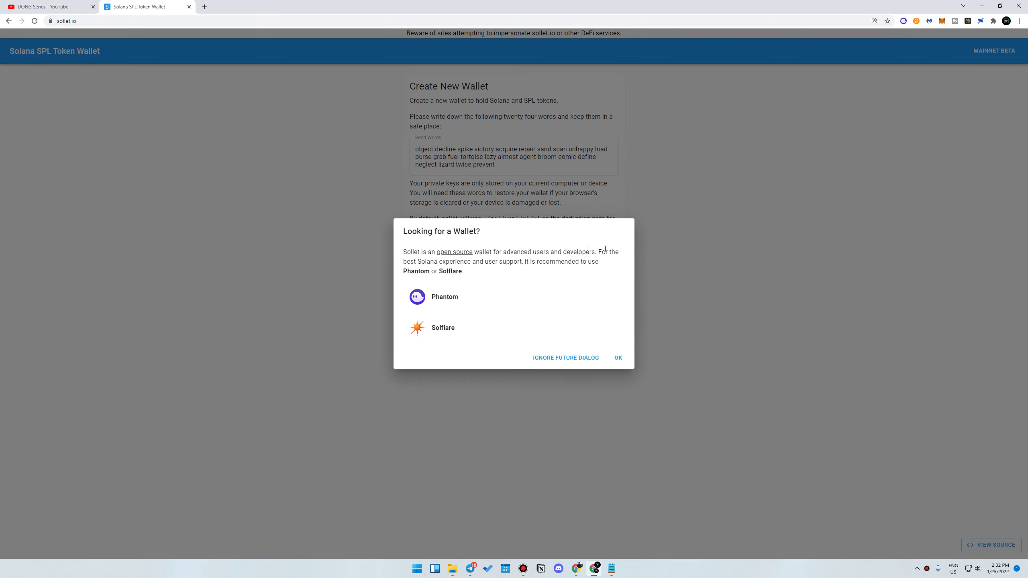
drag(599, 251, 612, 266)
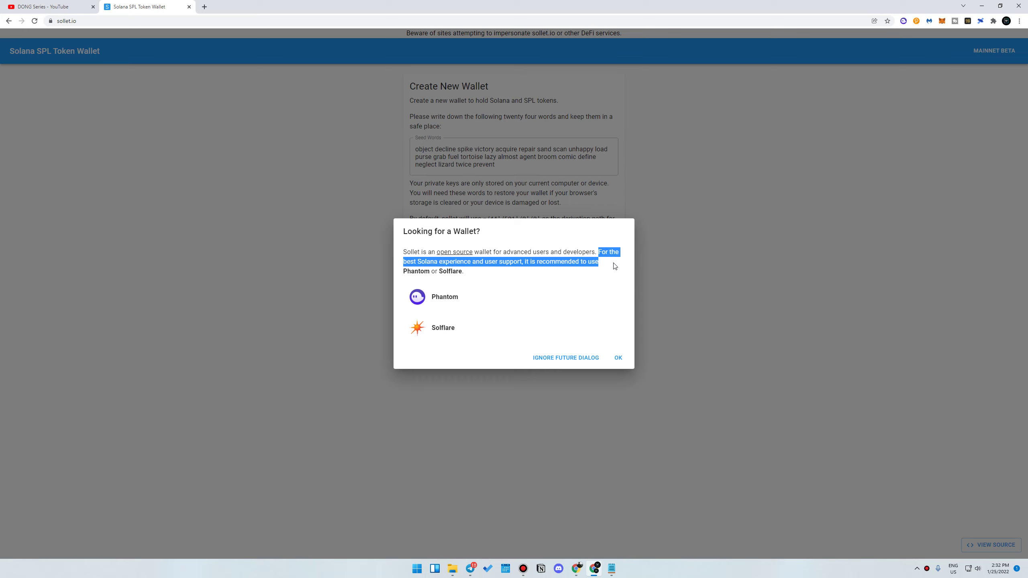
click(582, 262)
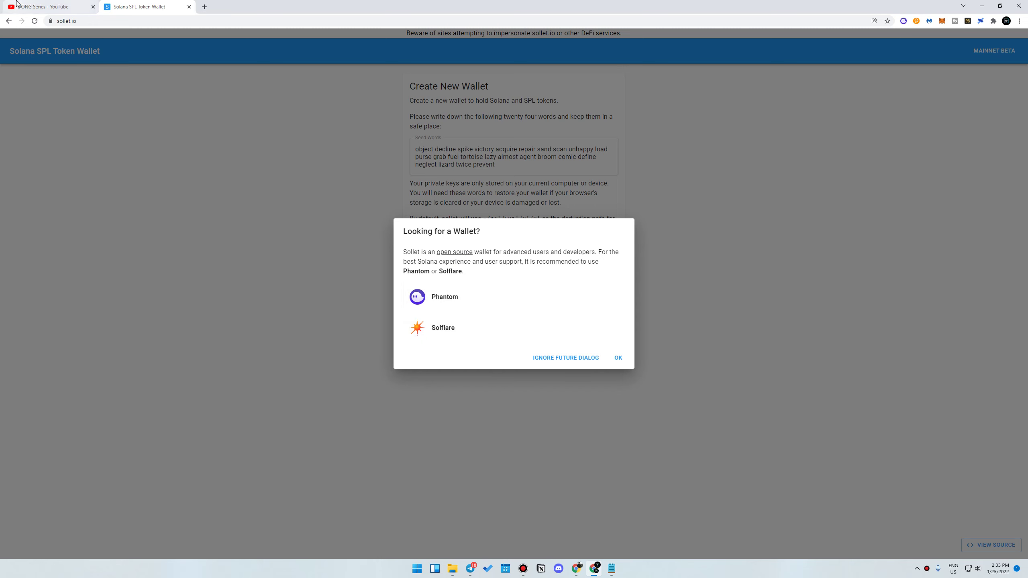
Look through the crypto wallet tutorial videos on the DONG Series YouTube channel page.
key(ctrl+shift+Tab)
scroll(551, 250, down, 4)
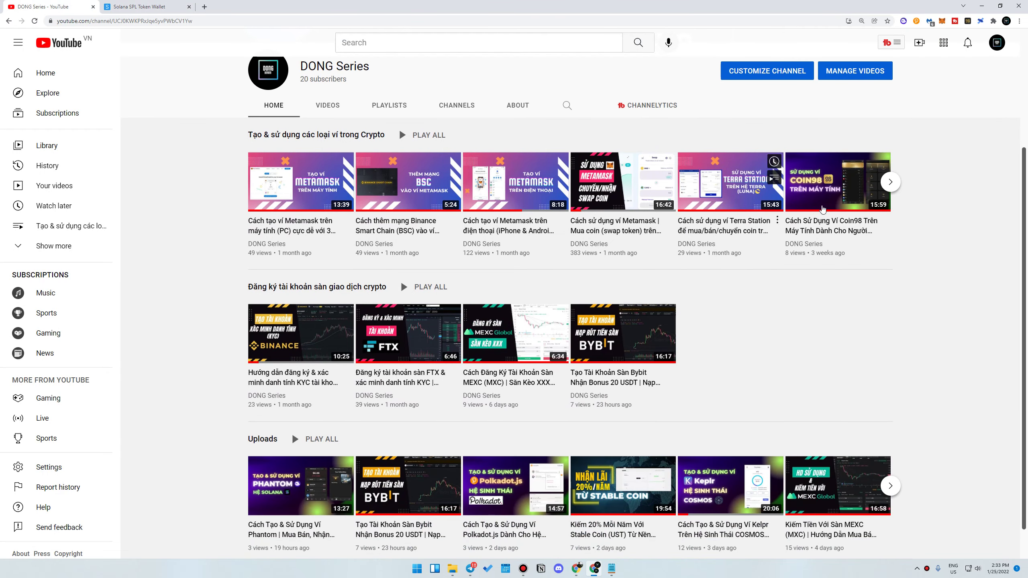
click(889, 183)
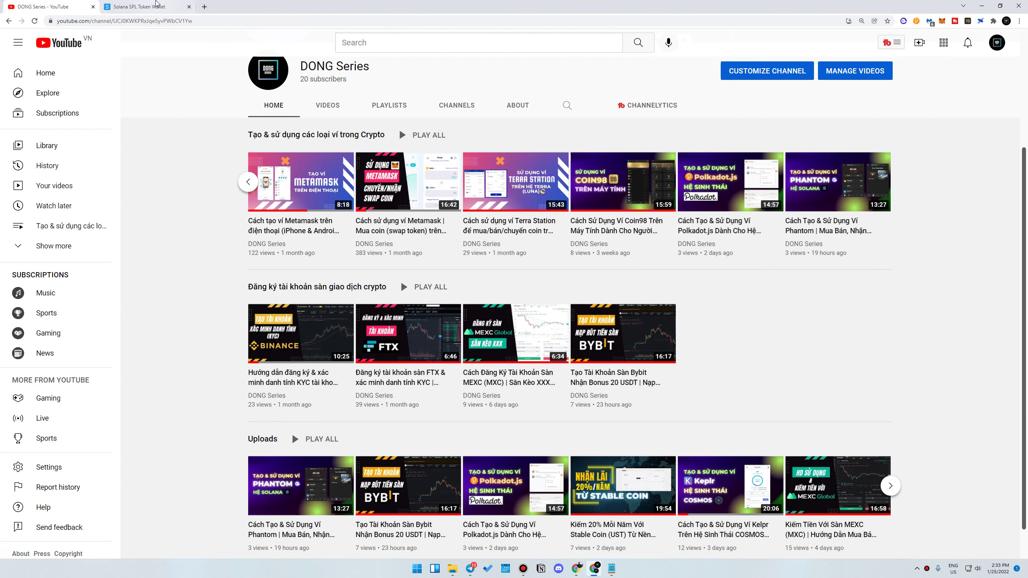
Return to the sollet.io page and dismiss the Looking for a Wallet? dialog.
click(140, 6)
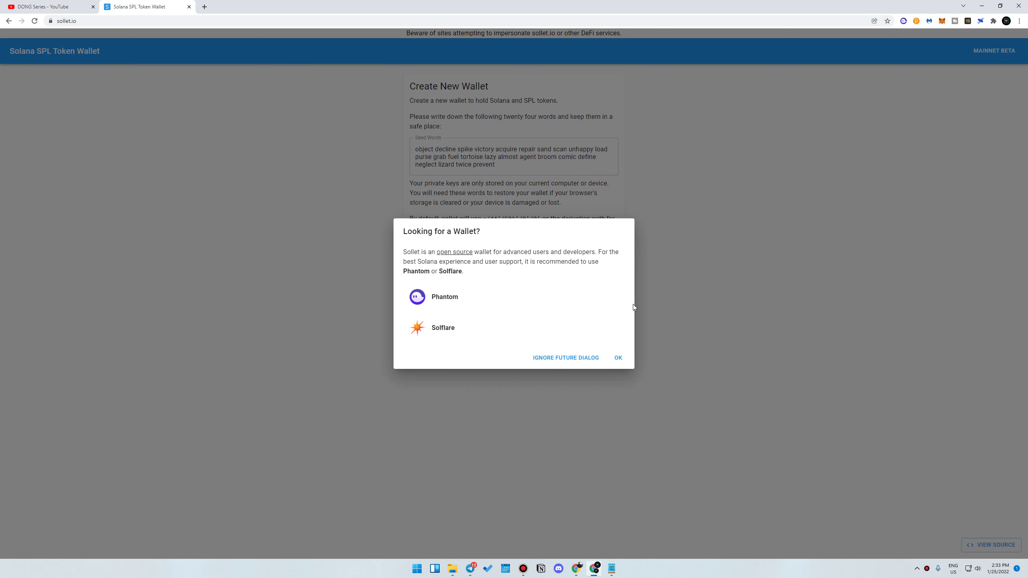
click(619, 357)
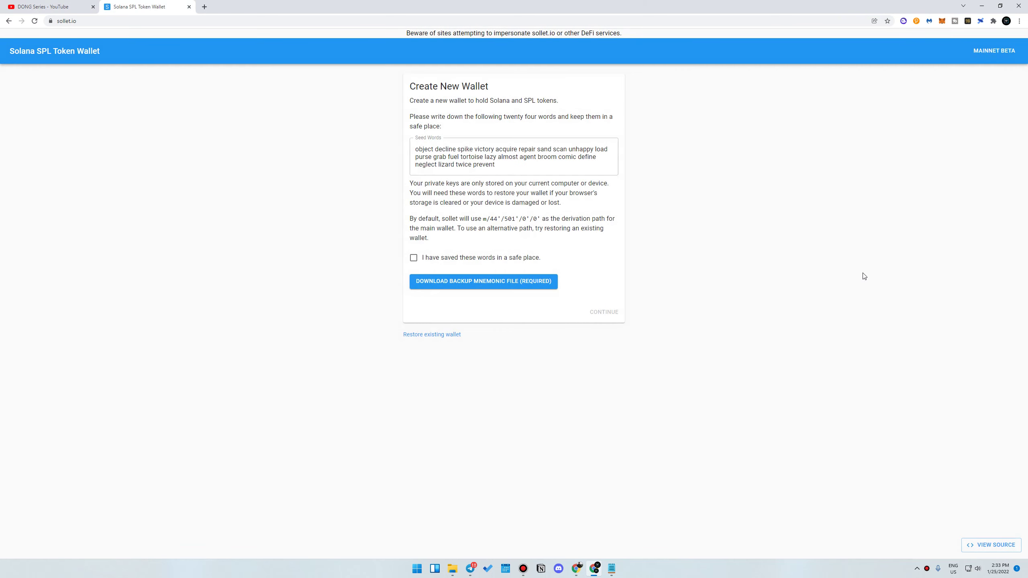
key(ctrl+plus)
key(ctrl+plus)
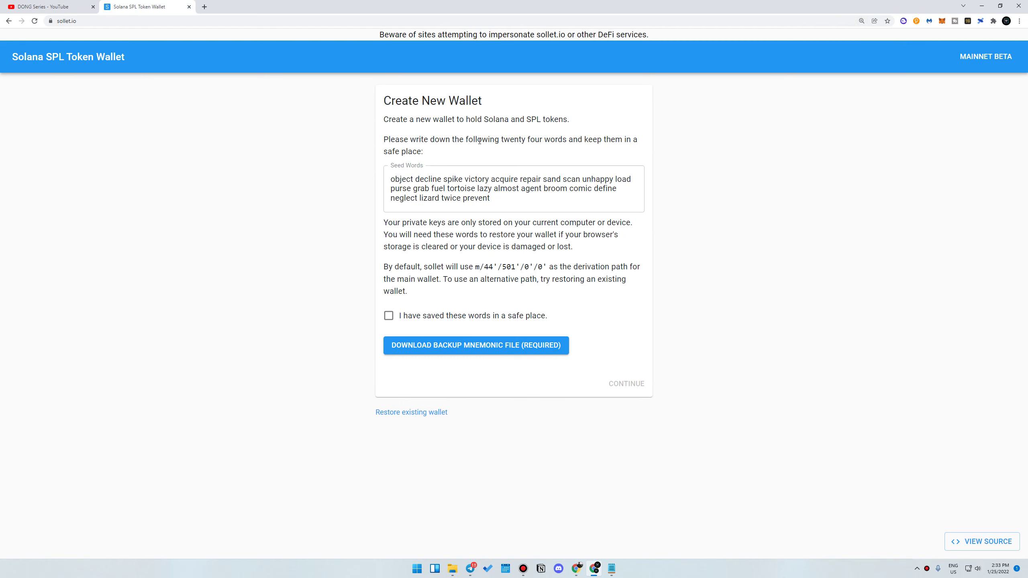
Copy the new wallet's seed words and paste the seed phrase into the Notepad file below the outline.
triple_click(486, 179)
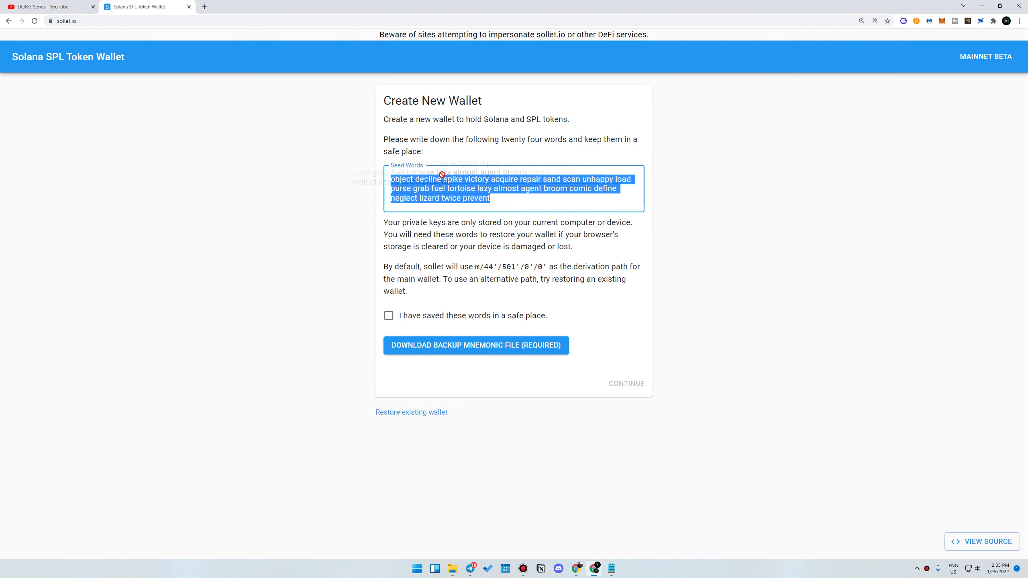
click(442, 190)
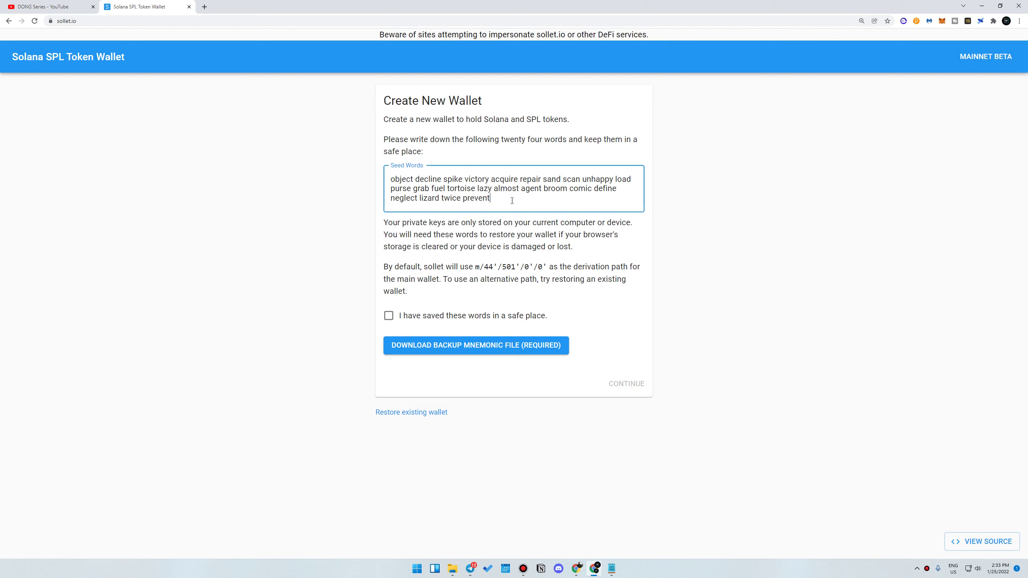
key(ctrl+a)
click(485, 189)
key(ctrl+a)
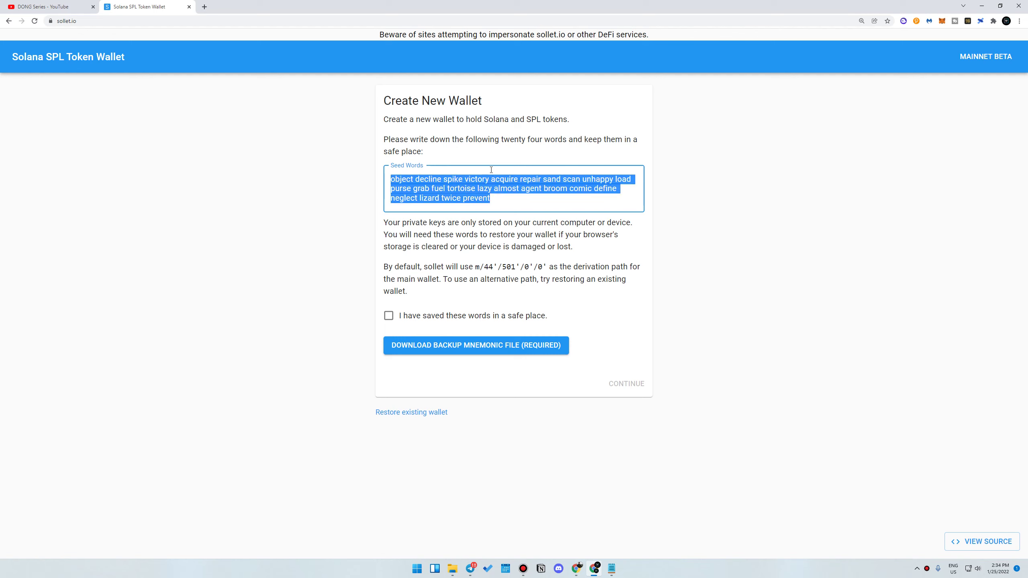
right_click(486, 187)
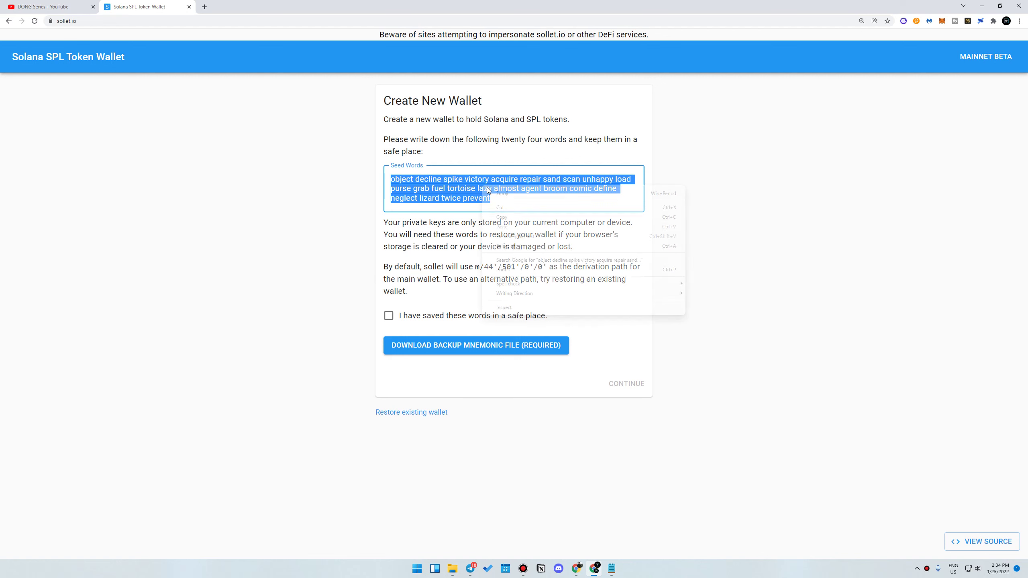
click(526, 222)
click(611, 569)
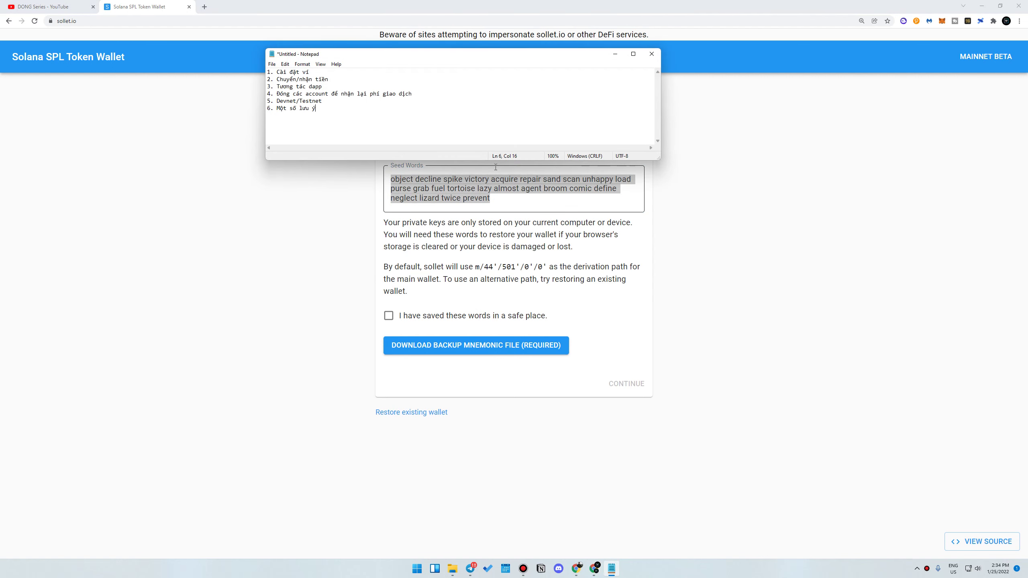
key(Return)
key(Return)
key(ctrl+v)
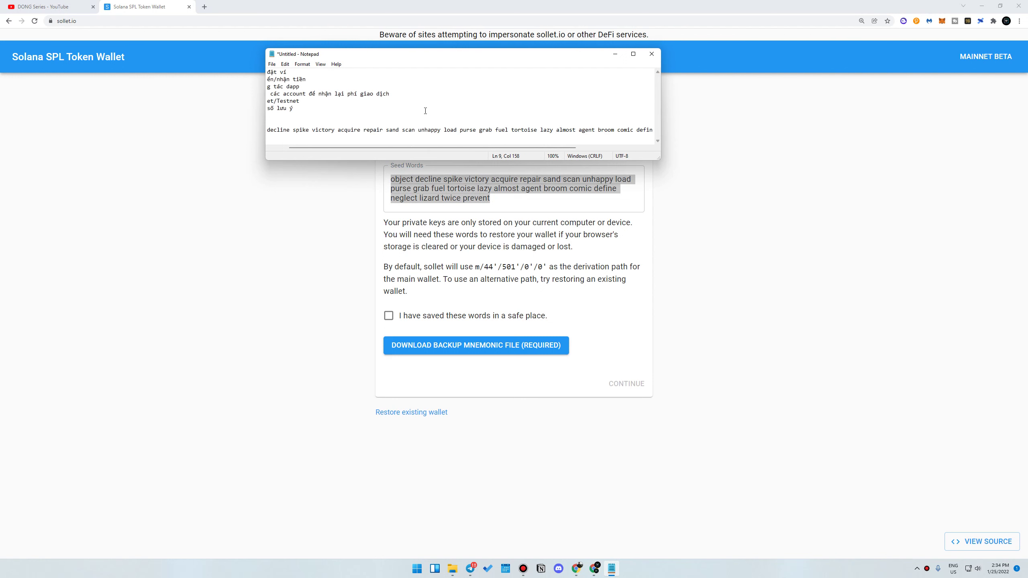
Confirm that the seed words are saved, download the required backup mnemonic file and continue with the wallet creation.
click(419, 283)
click(390, 316)
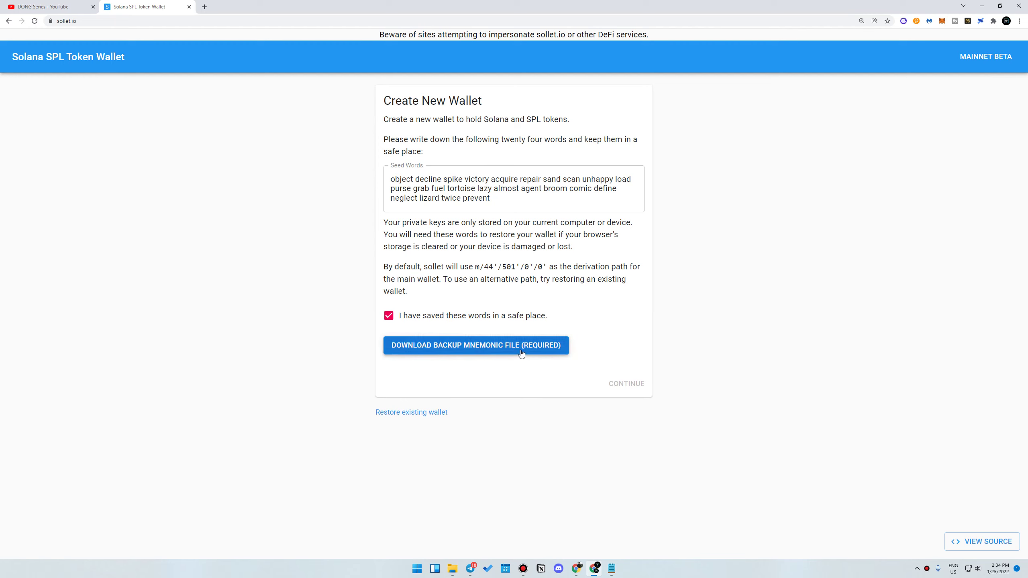
click(493, 351)
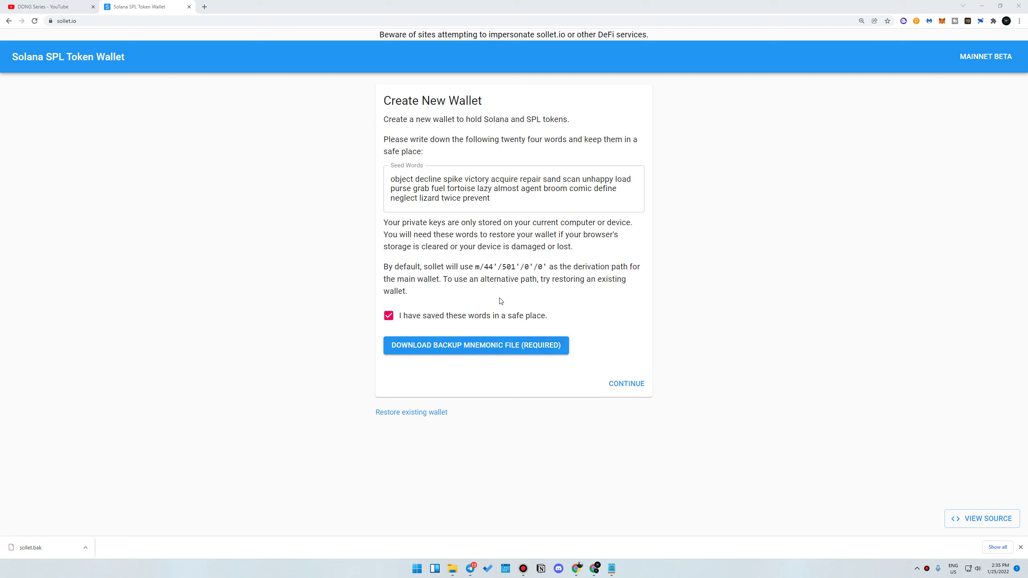
click(625, 386)
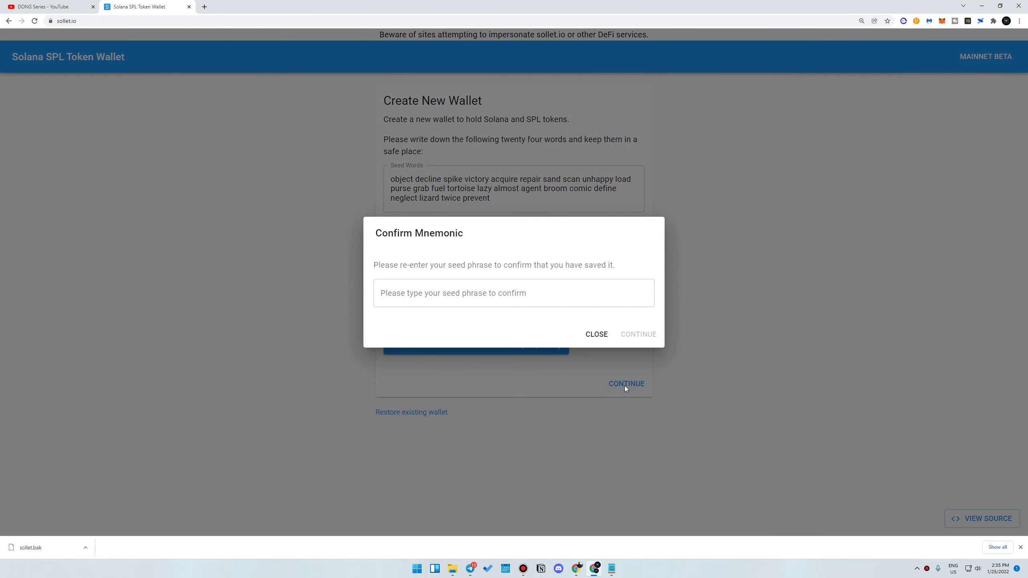
Fill in the seed phrase confirmation with the phrase copied from Notepad and continue.
click(567, 294)
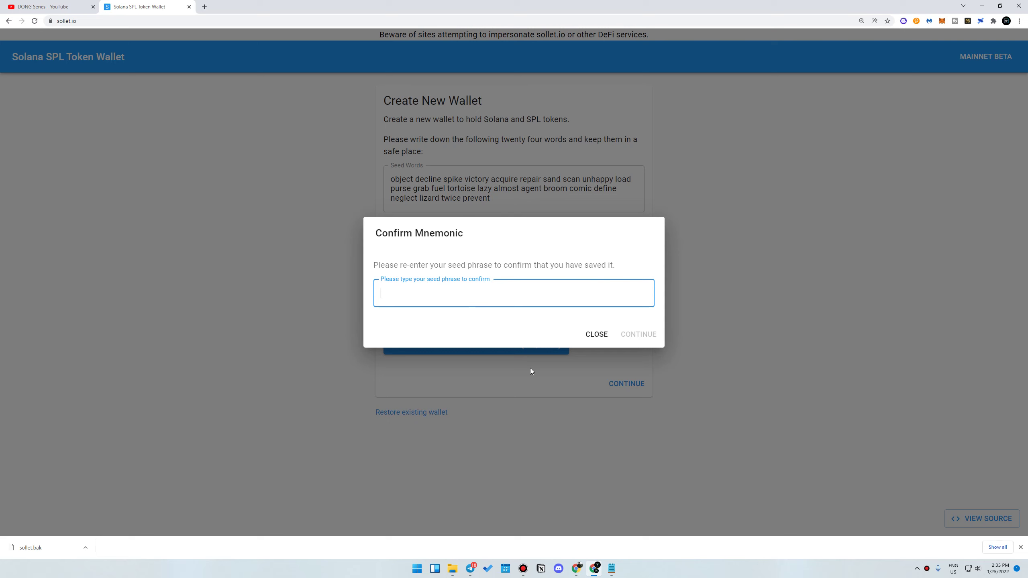
click(611, 566)
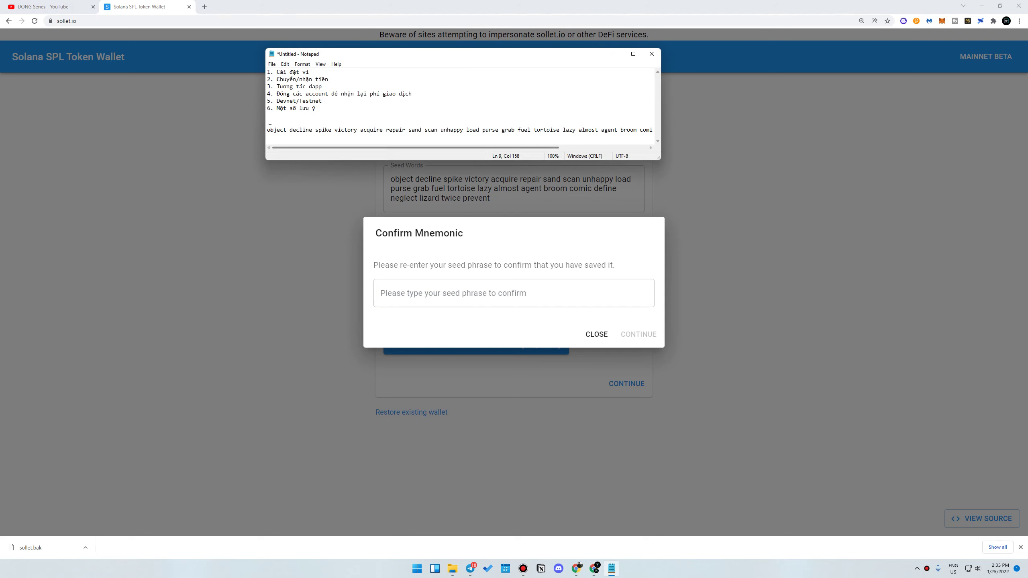
drag(268, 130, 803, 148)
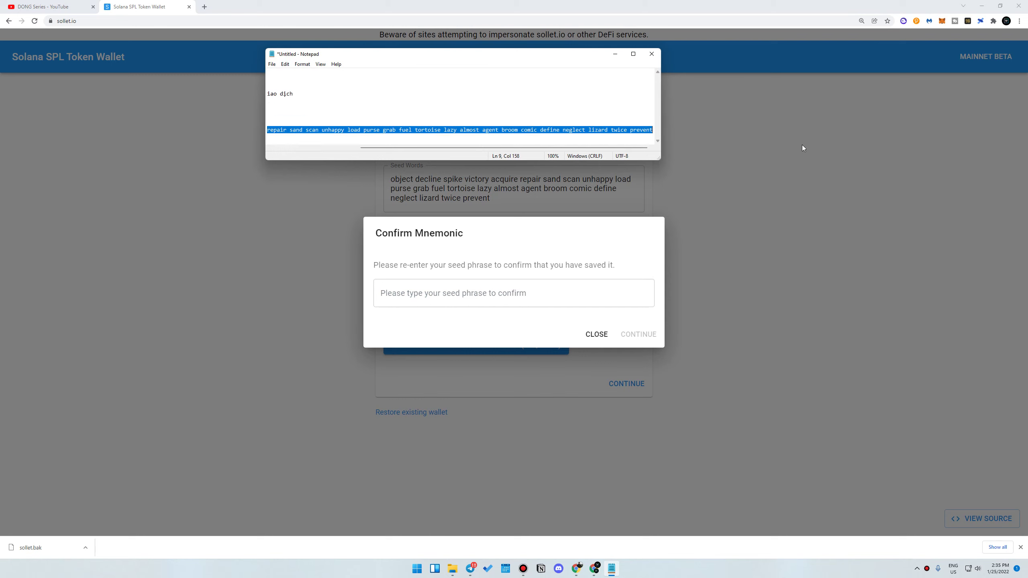
right_click(606, 131)
click(623, 157)
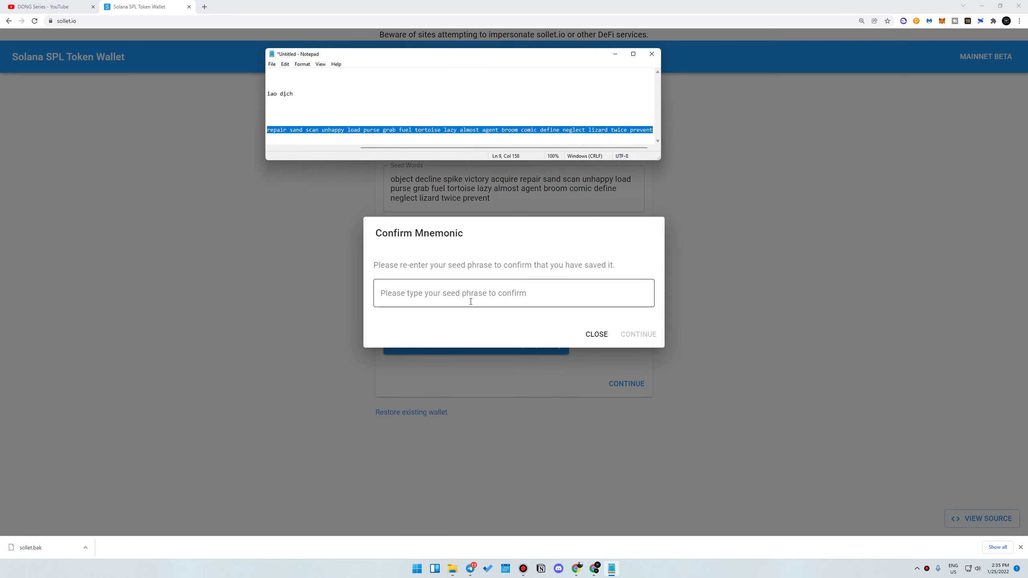
click(473, 295)
key(ctrl+v)
click(641, 335)
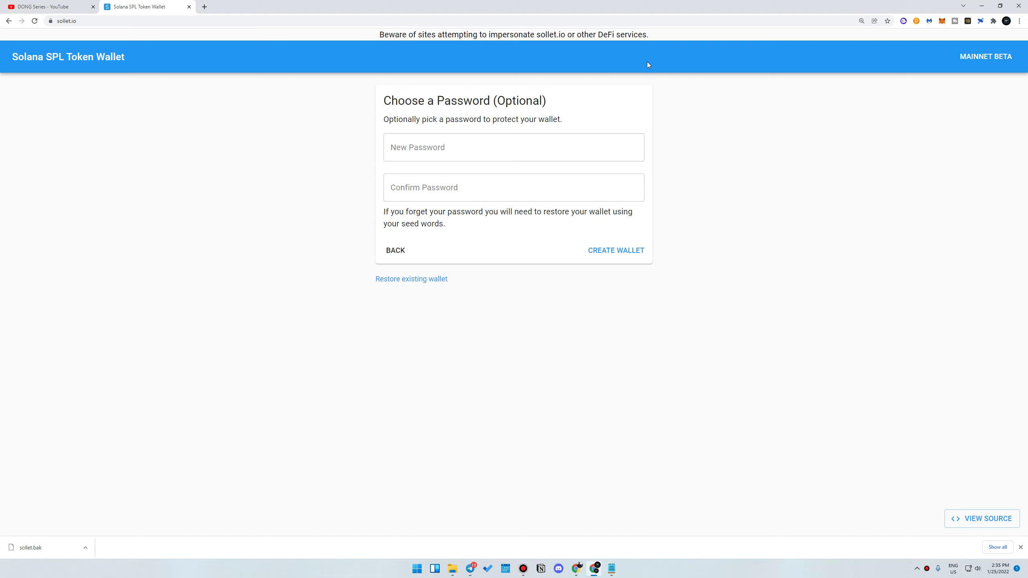
Enter and confirm a new wallet password, and create the wallet.
click(561, 141)
text(a)
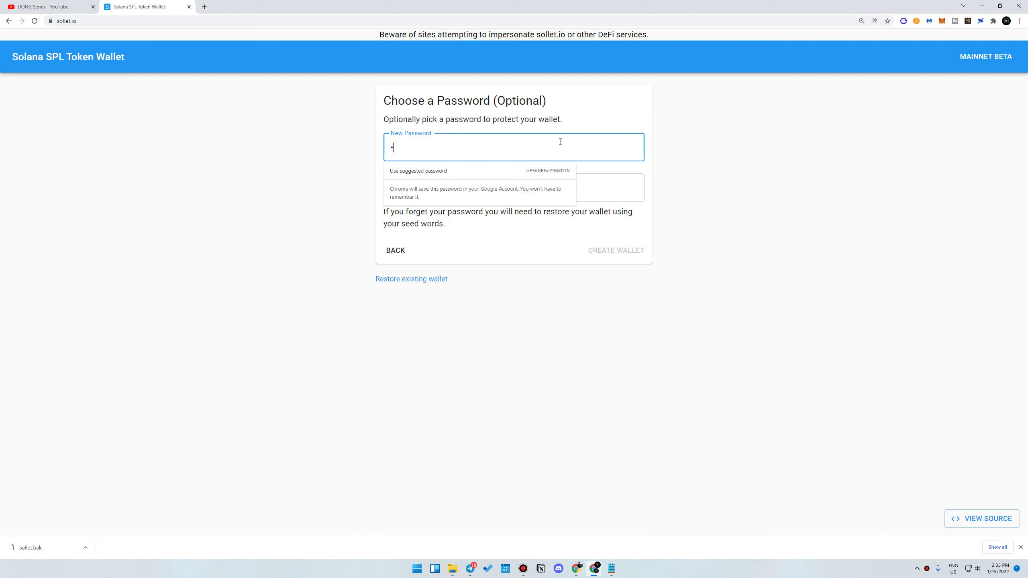
text(*********)
key(Tab)
text(*)
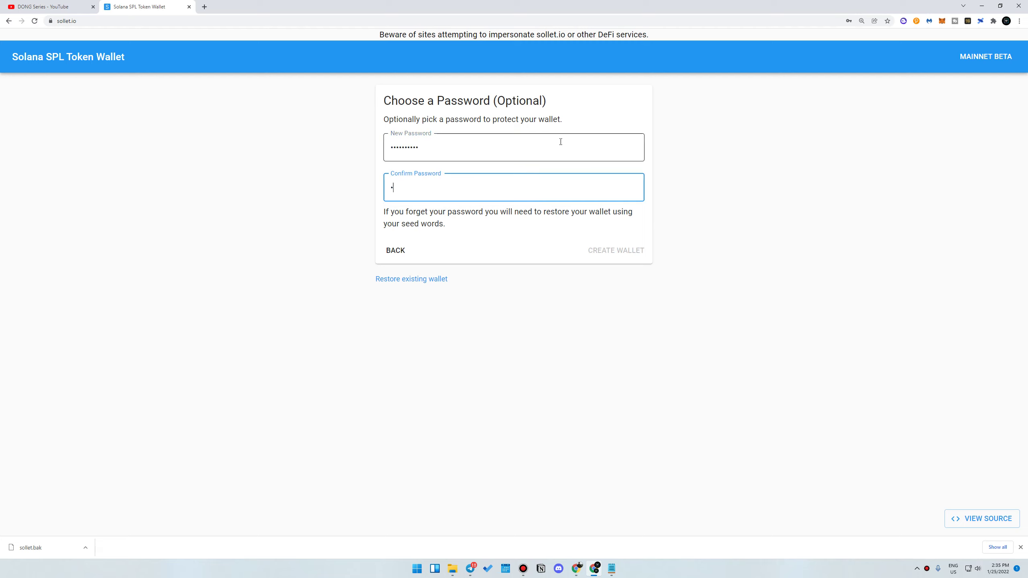
text(*********)
click(626, 254)
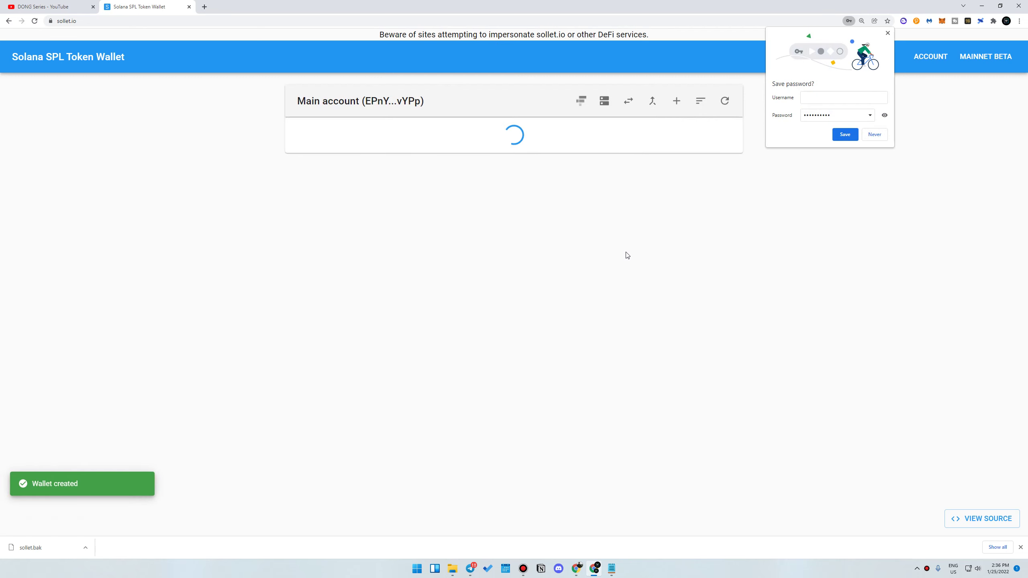
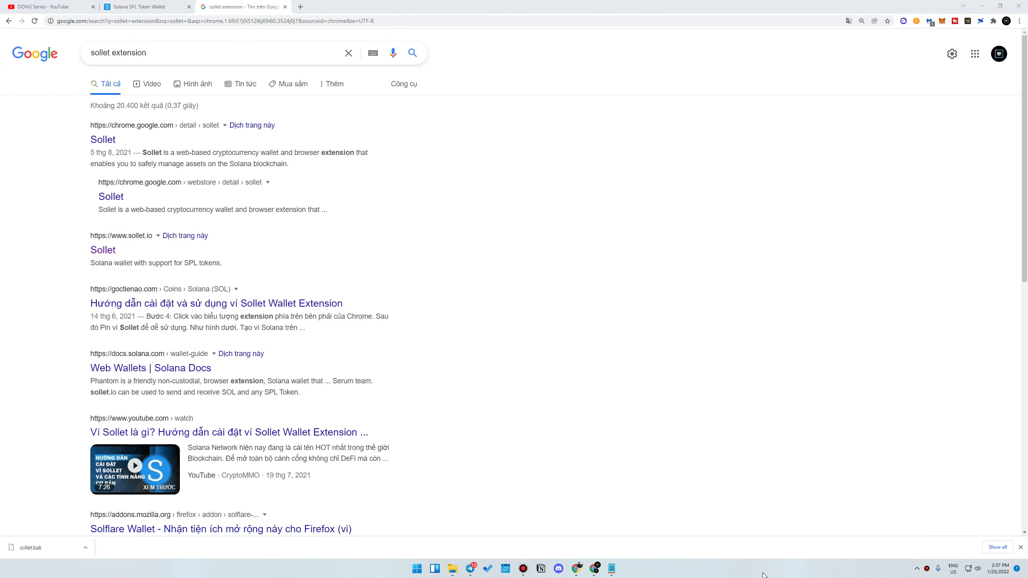
Open the Sollet listing in the Chrome Web Store from the search results and review its user count and overview.
triple_click(199, 55)
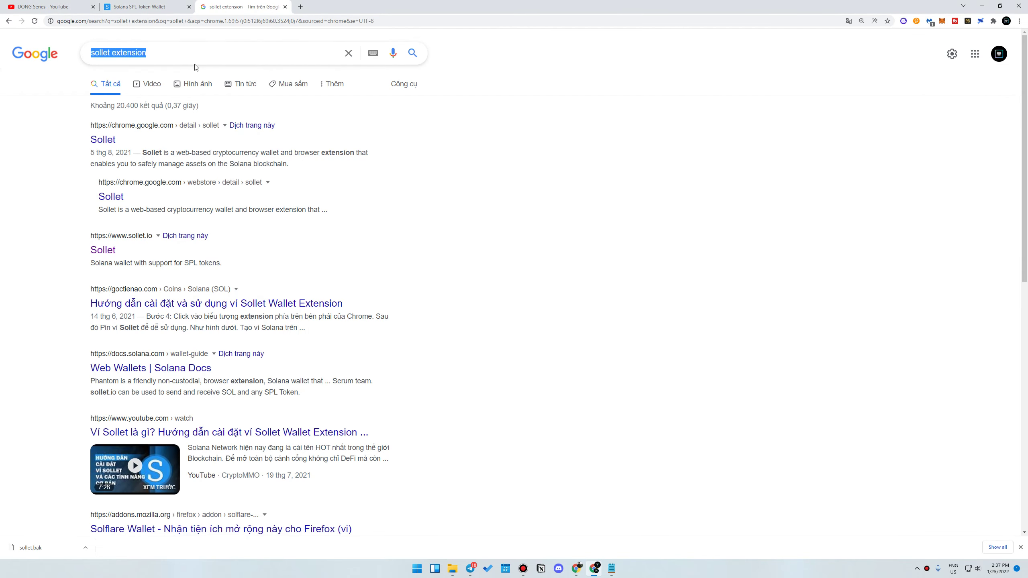
click(104, 142)
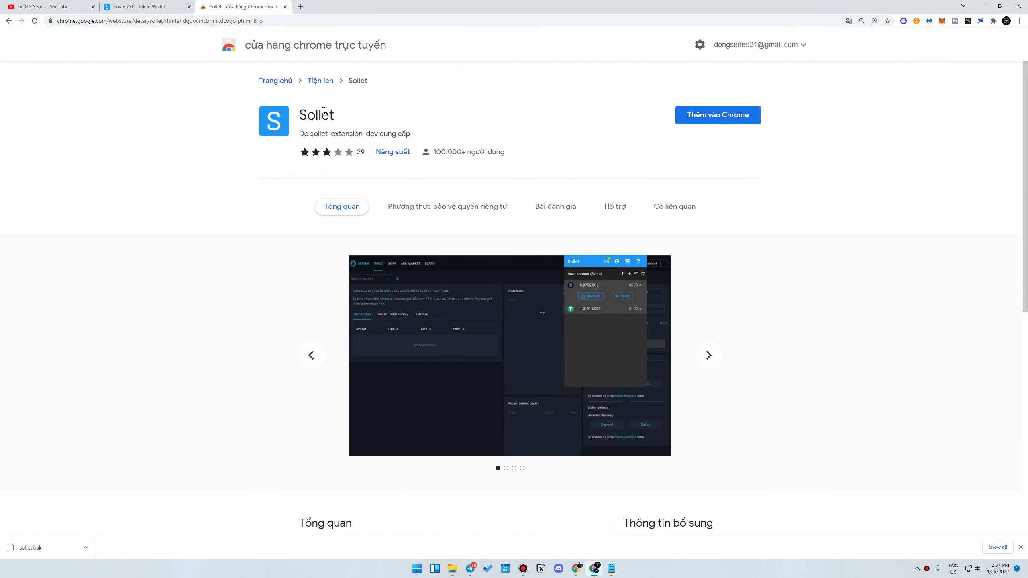
drag(435, 152, 468, 152)
scroll(479, 197, down, 8)
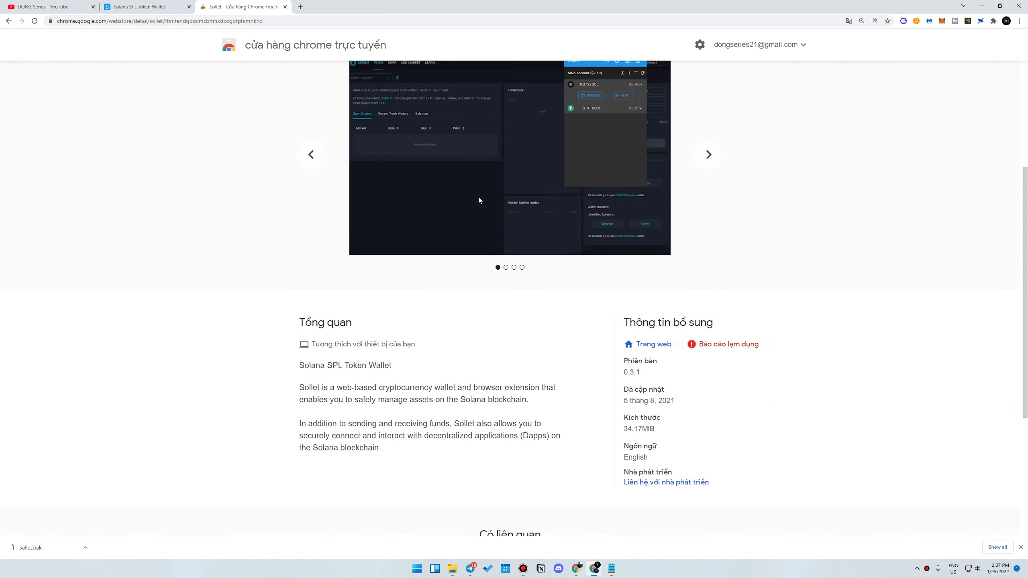
scroll(479, 196, up, 7)
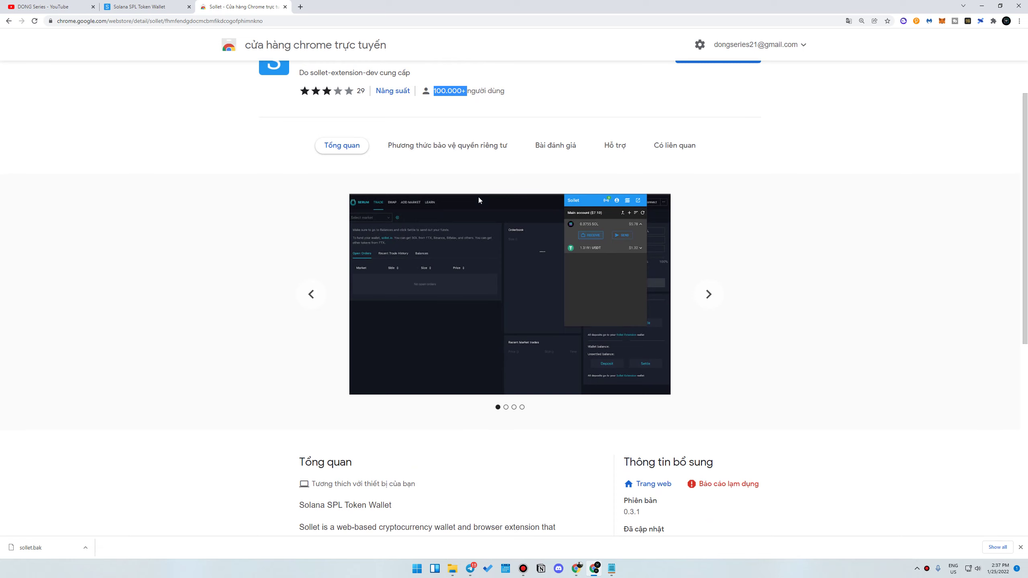
scroll(456, 161, up, 1)
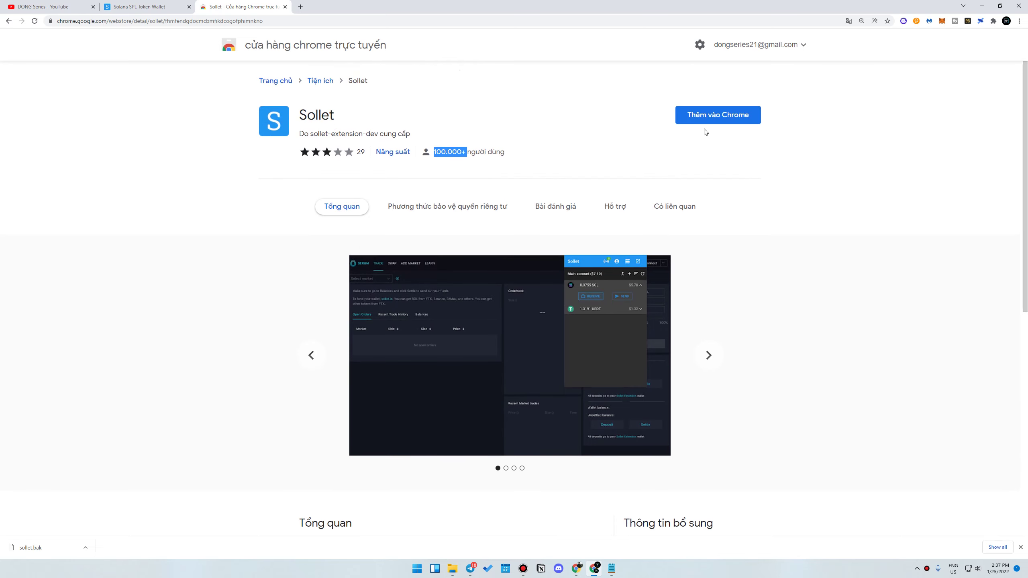
Add the Sollet extension to Chrome and pin it to the browser toolbar.
click(733, 119)
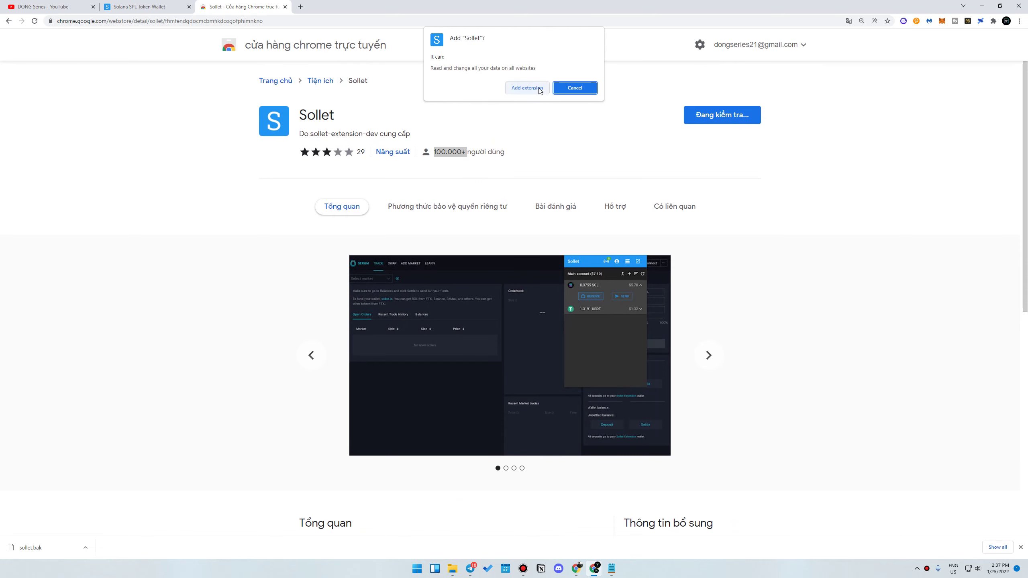
click(526, 88)
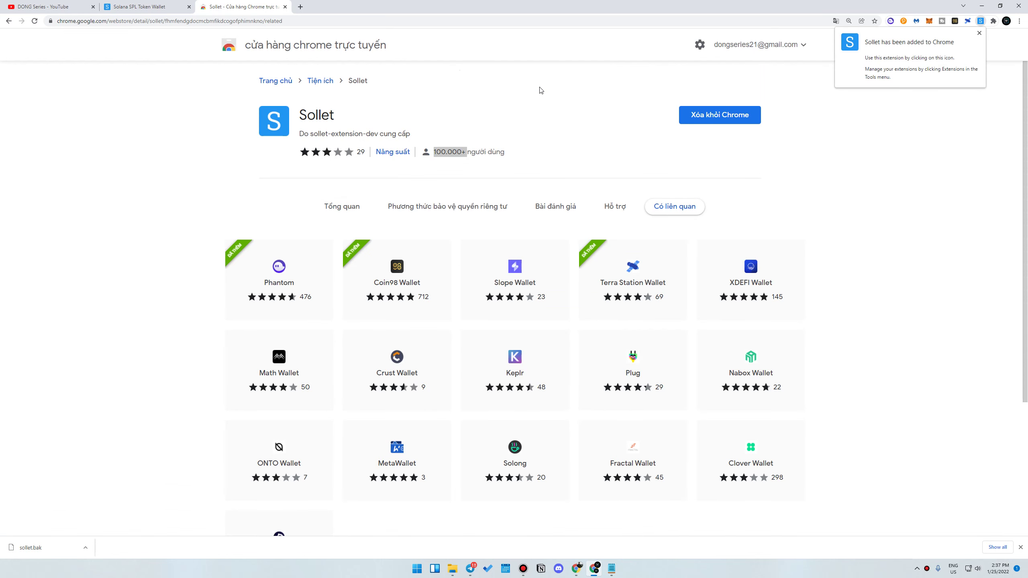
click(980, 33)
click(993, 20)
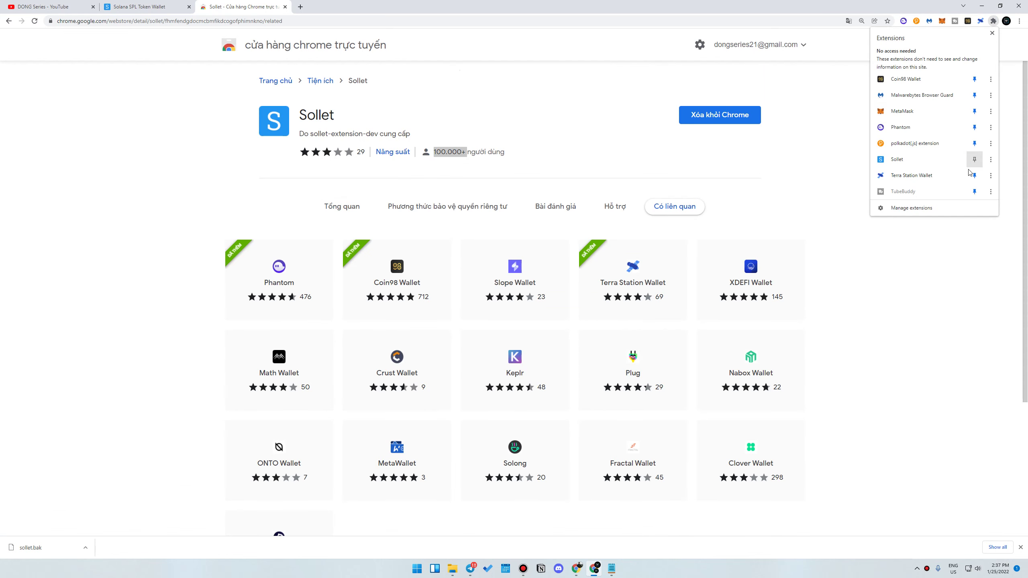
click(975, 159)
click(992, 21)
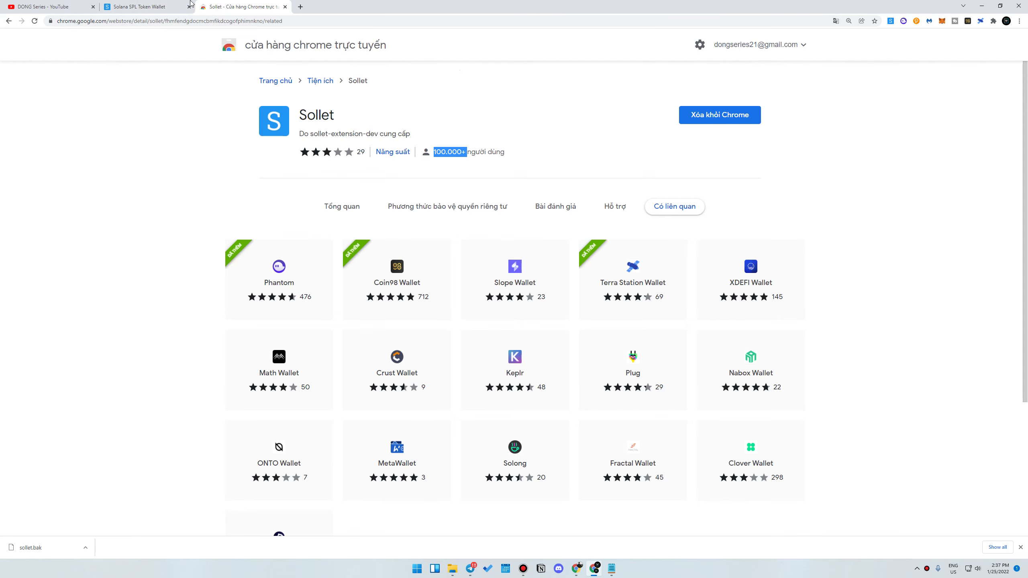
Return to the sollet.io page, open the Sollet extension and choose to restore an existing wallet.
click(142, 6)
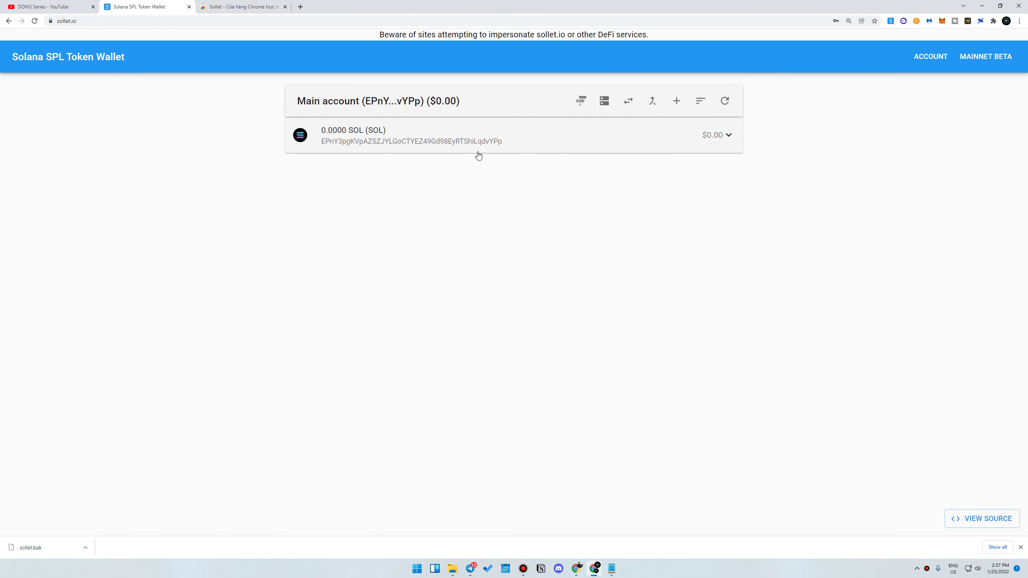
click(892, 21)
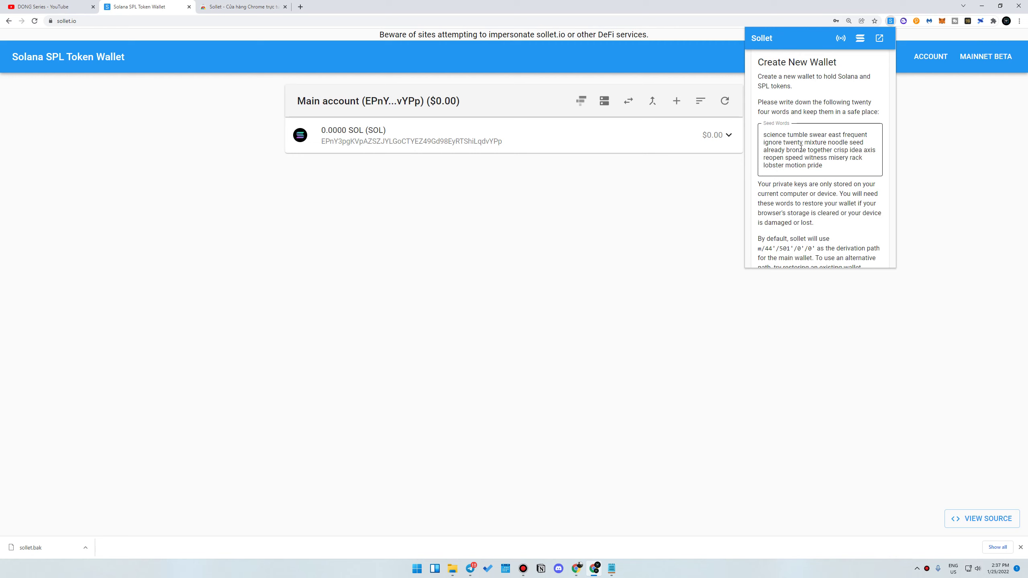
triple_click(774, 139)
click(841, 95)
click(890, 19)
click(890, 21)
scroll(793, 244, down, 5)
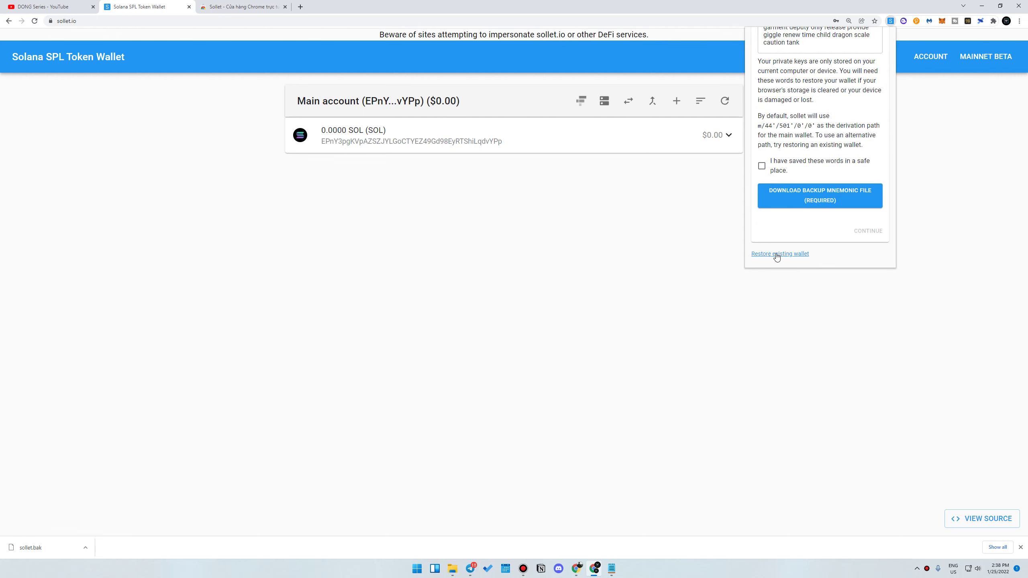
click(777, 255)
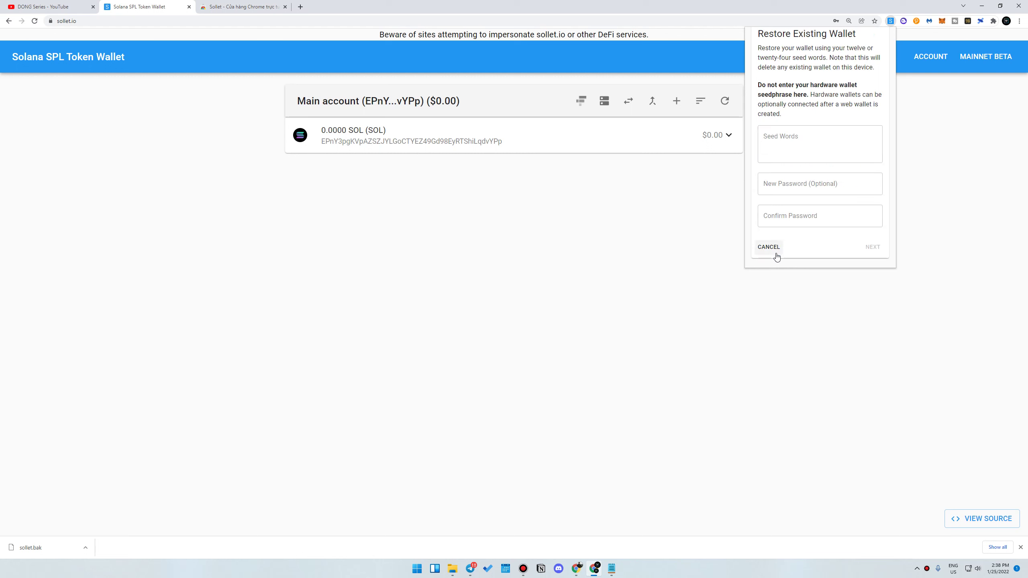
Copy the saved seed phrase from Notepad and paste it into the extension's Seed Words field.
click(796, 152)
click(611, 569)
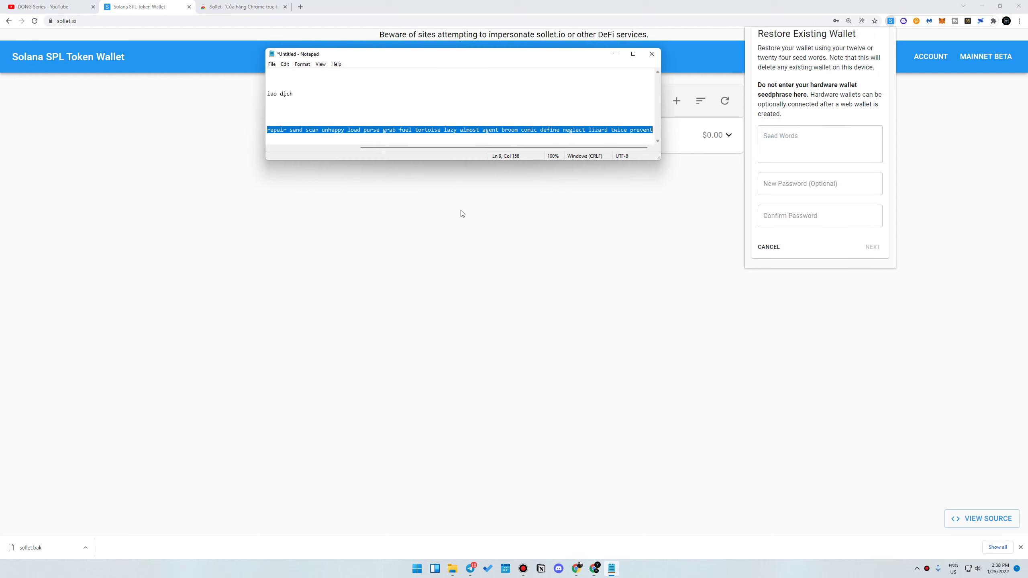
drag(414, 148, 689, 132)
click(282, 124)
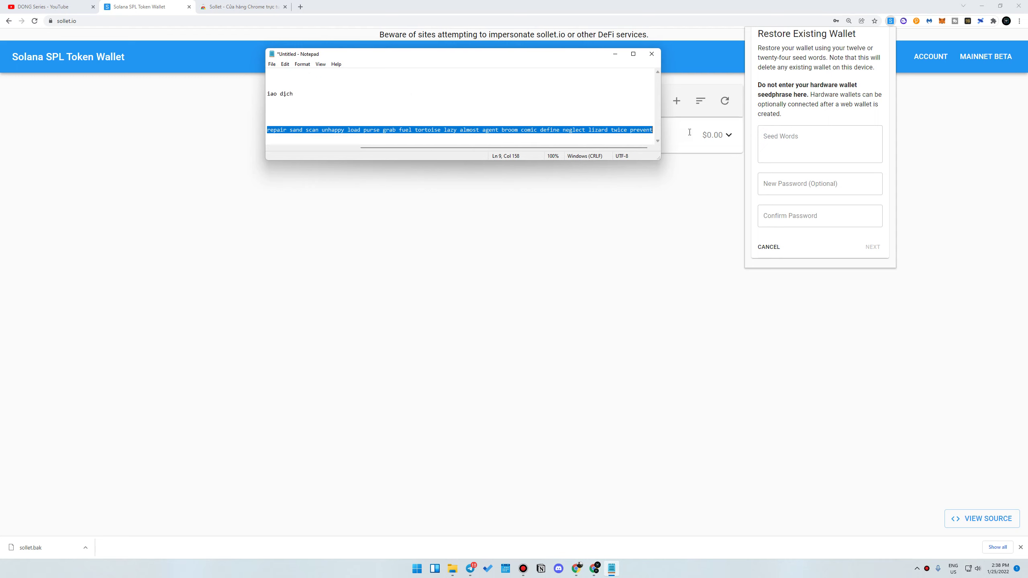
right_click(624, 126)
click(642, 156)
click(807, 148)
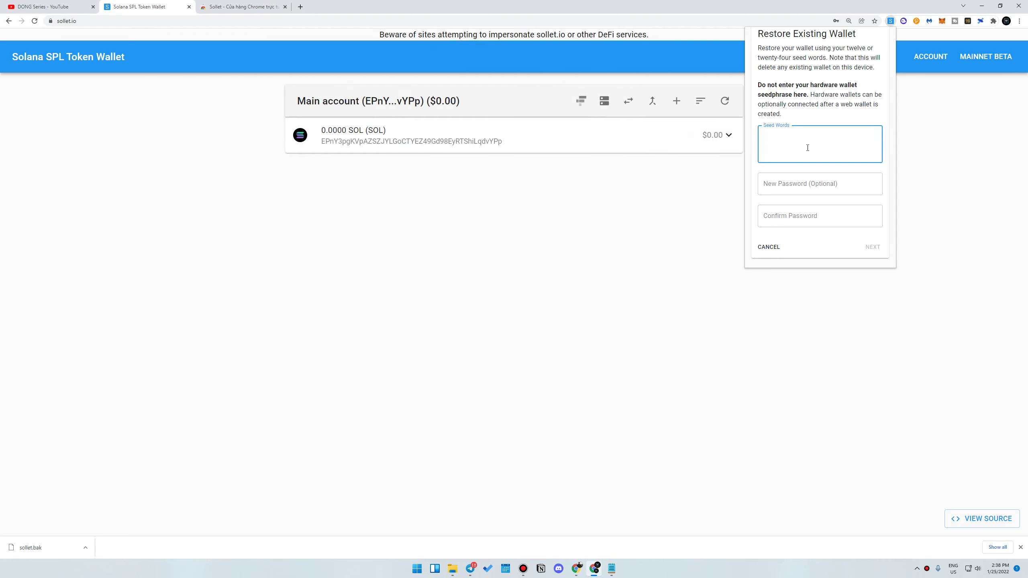
key(ctrl+v)
Enter and confirm a new password for the restored wallet, and continue to the account list.
click(815, 185)
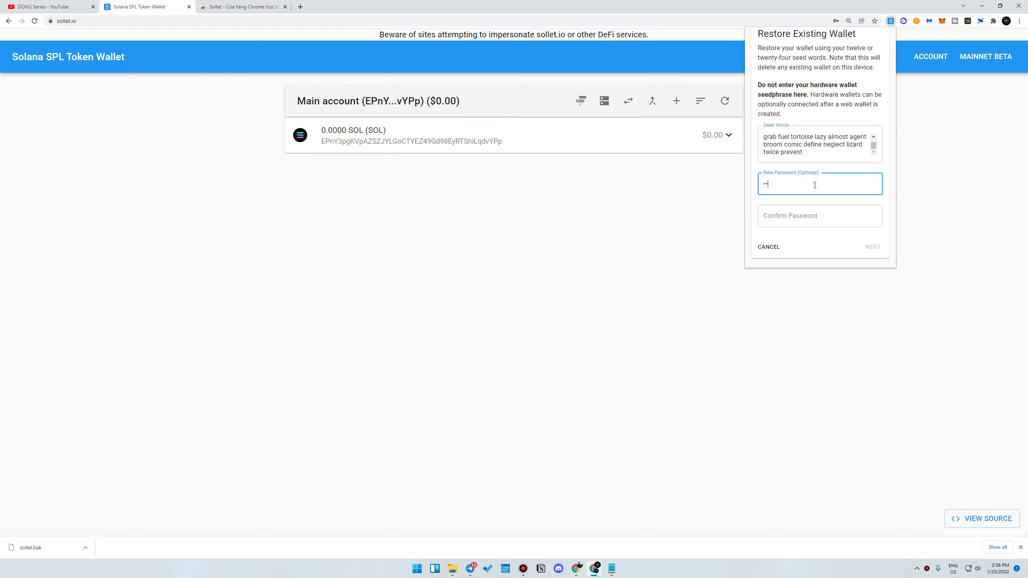
key(Tab)
text(••)
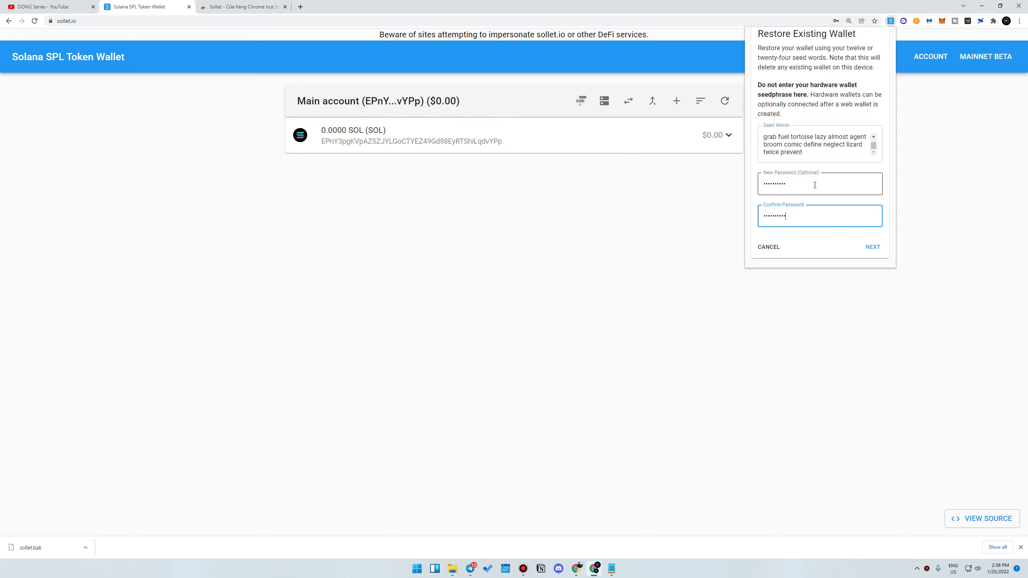
click(876, 249)
Review the derivable accounts, restore the wallet in the extension and close its popup.
scroll(851, 170, down, 2)
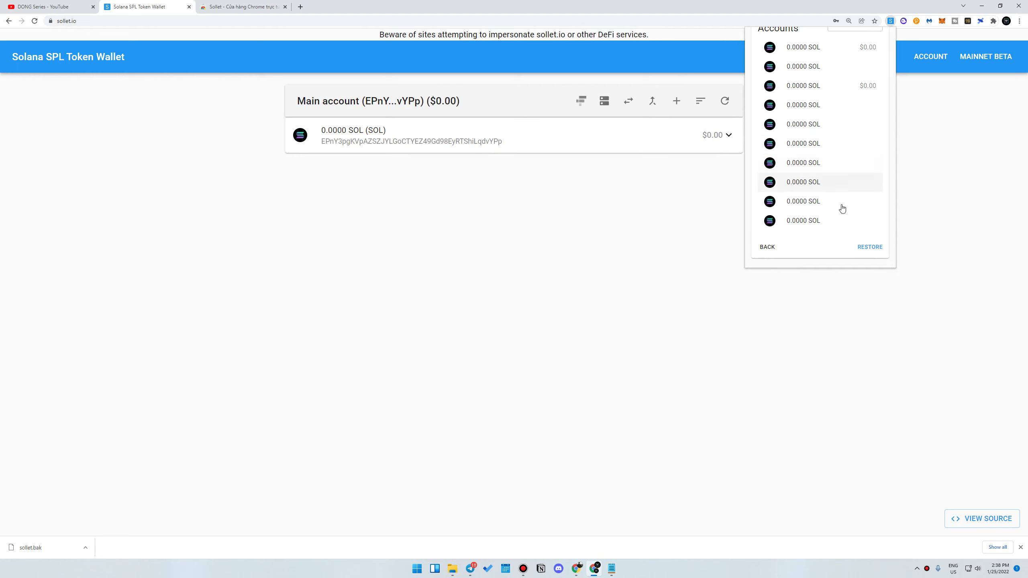
scroll(842, 150, up, 2)
scroll(869, 223, down, 2)
click(869, 248)
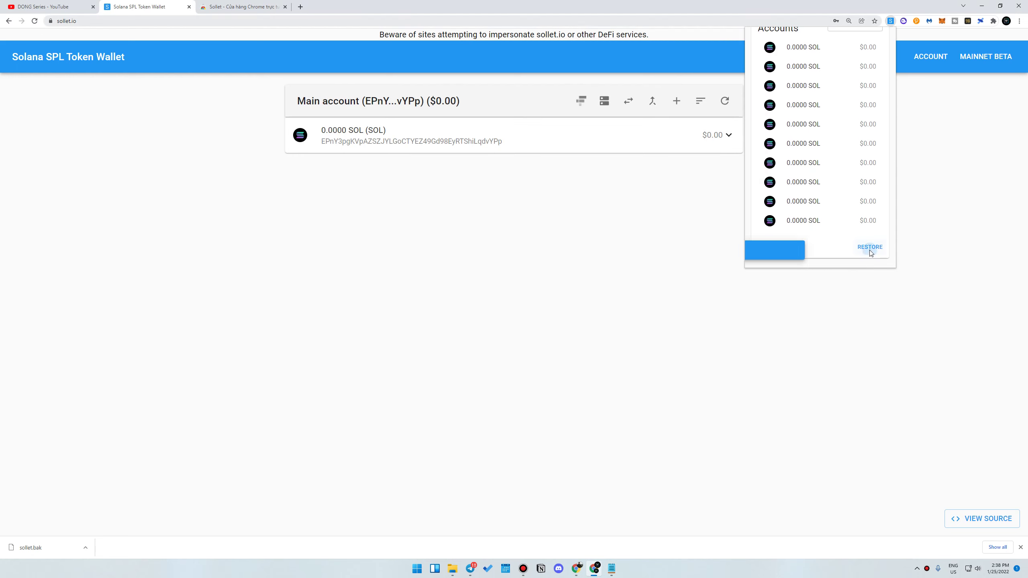
click(919, 121)
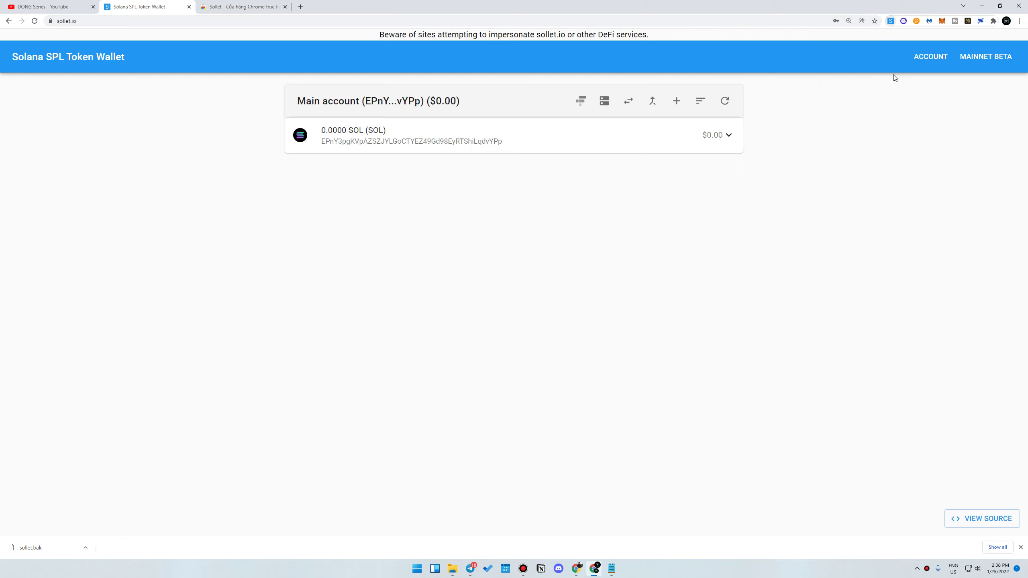
Reopen the Sollet extension and unlock the wallet with the account password, choosing Keep wallet unlocked.
click(890, 21)
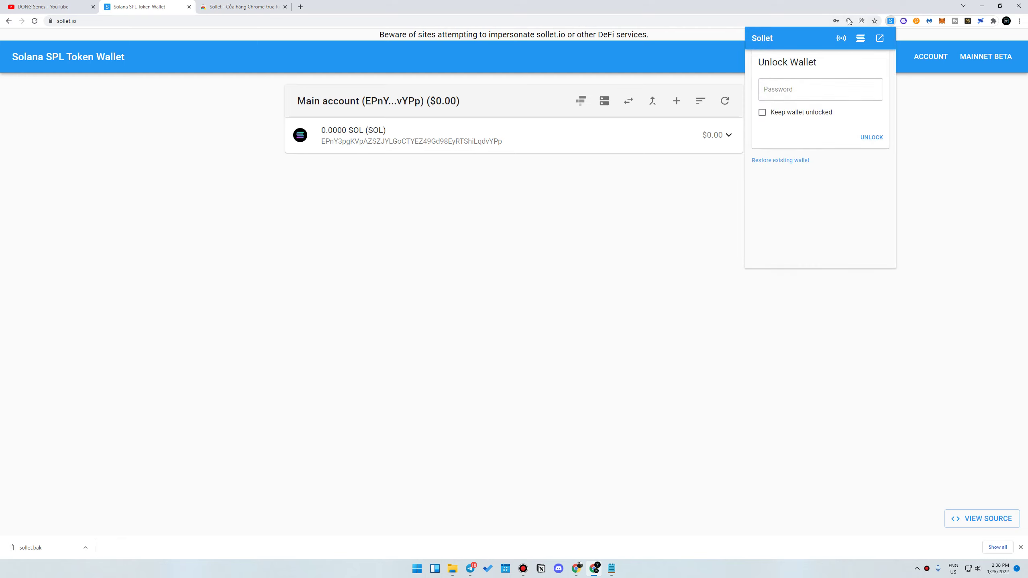
click(795, 93)
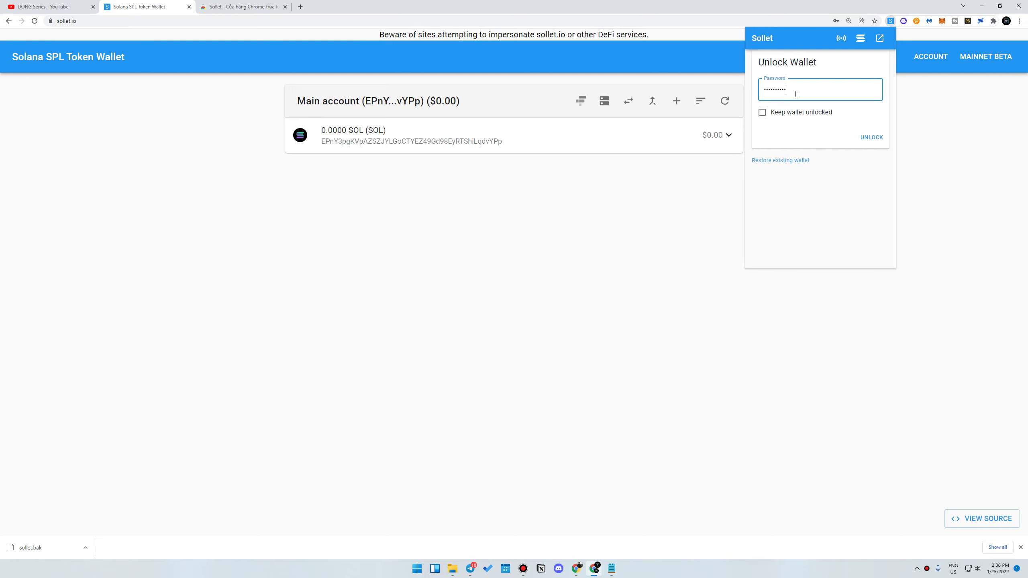
click(820, 111)
click(873, 139)
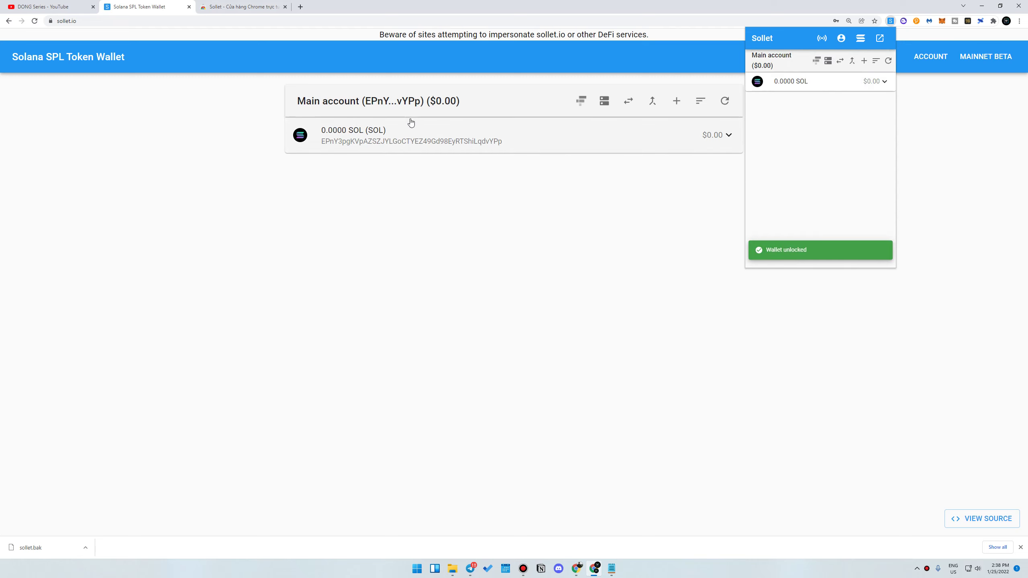
Examine the outline and saved seed phrase in Notepad, and return to the wallet page.
click(611, 569)
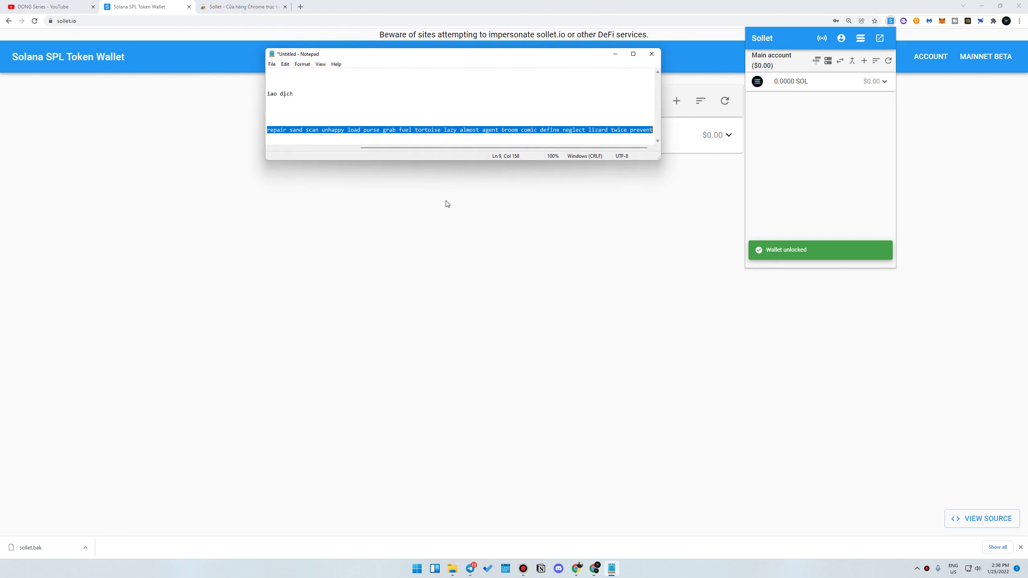
drag(417, 148, 329, 148)
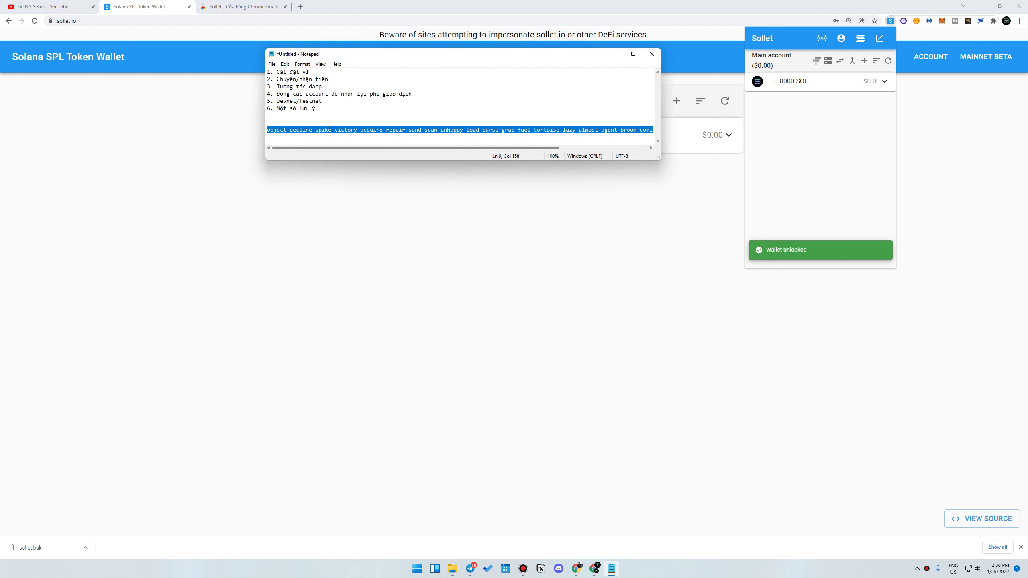
click(288, 122)
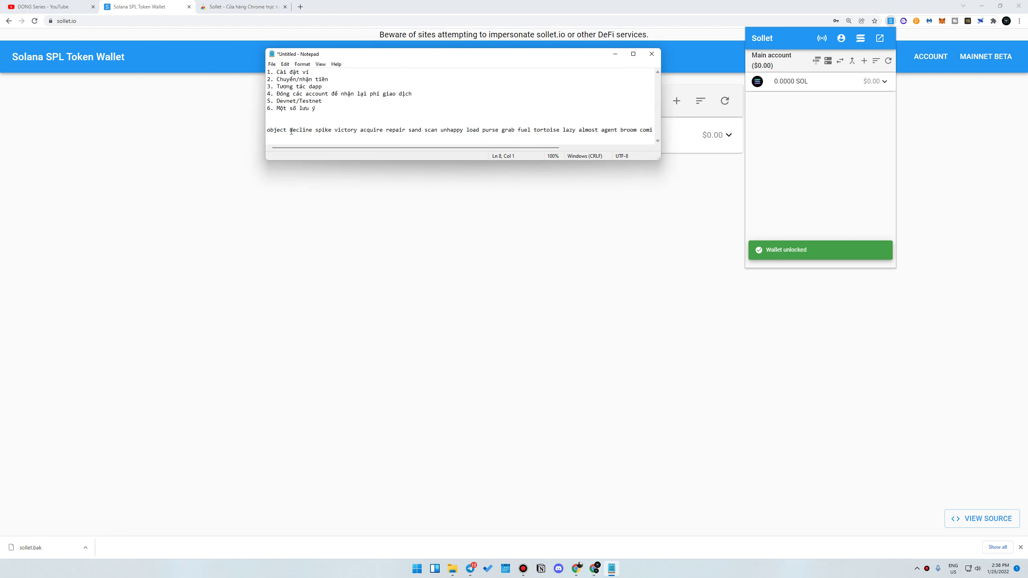
drag(292, 131, 606, 179)
click(603, 265)
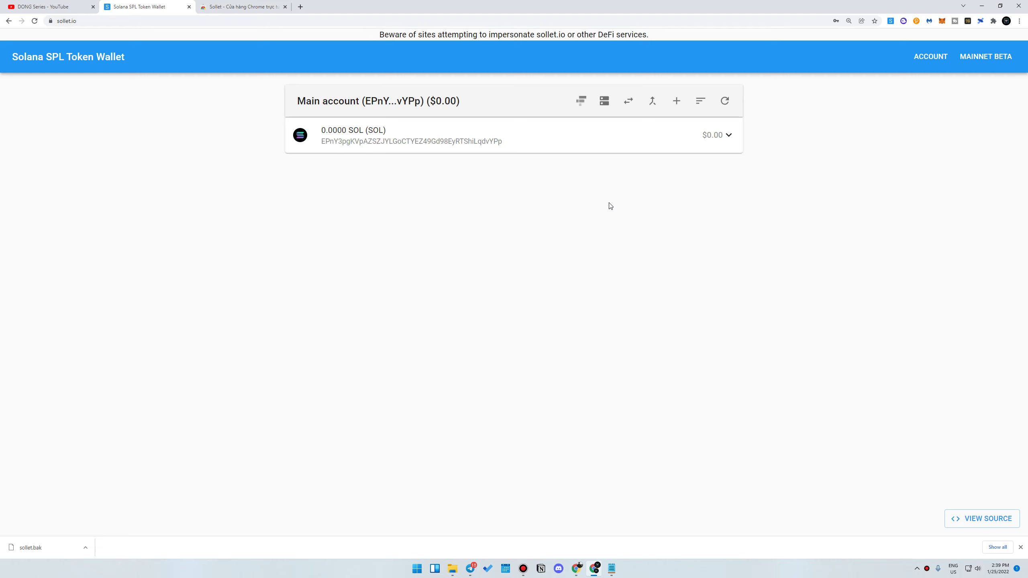
Expand the SOL account, dismiss the Coin98 Wallet window and copy the SOL deposit address from the receive dialog.
click(482, 138)
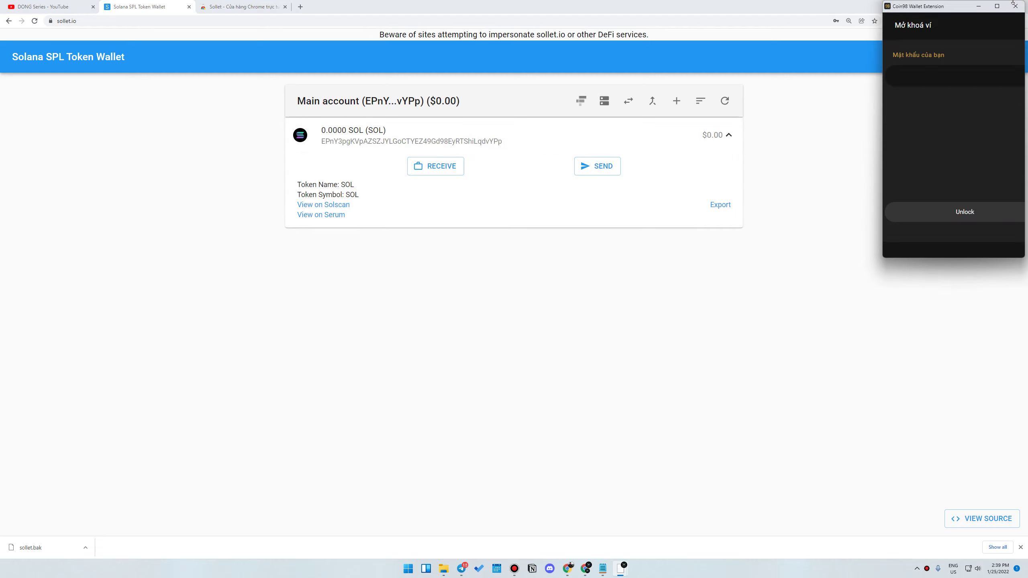
click(1017, 6)
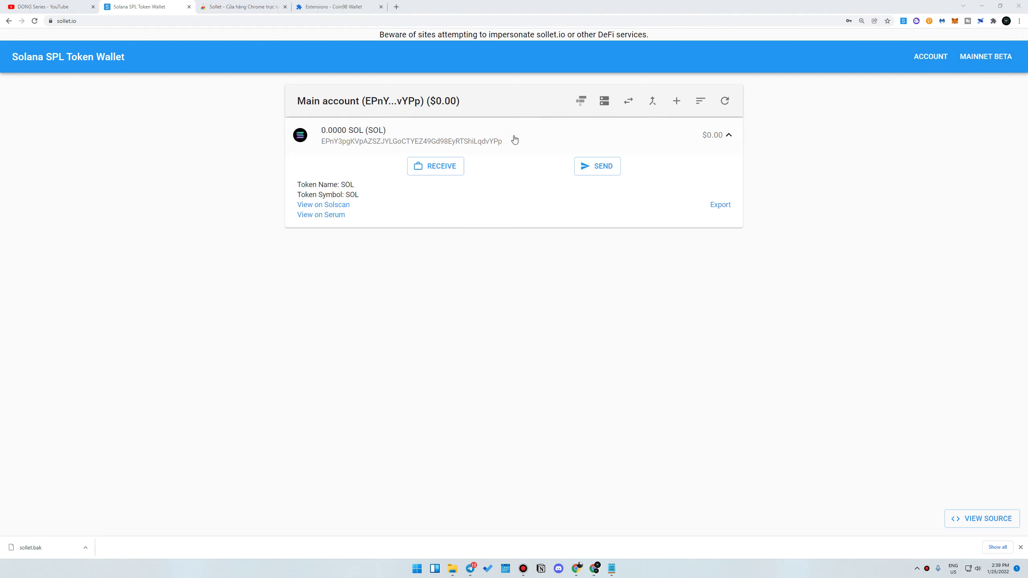
click(442, 173)
click(616, 298)
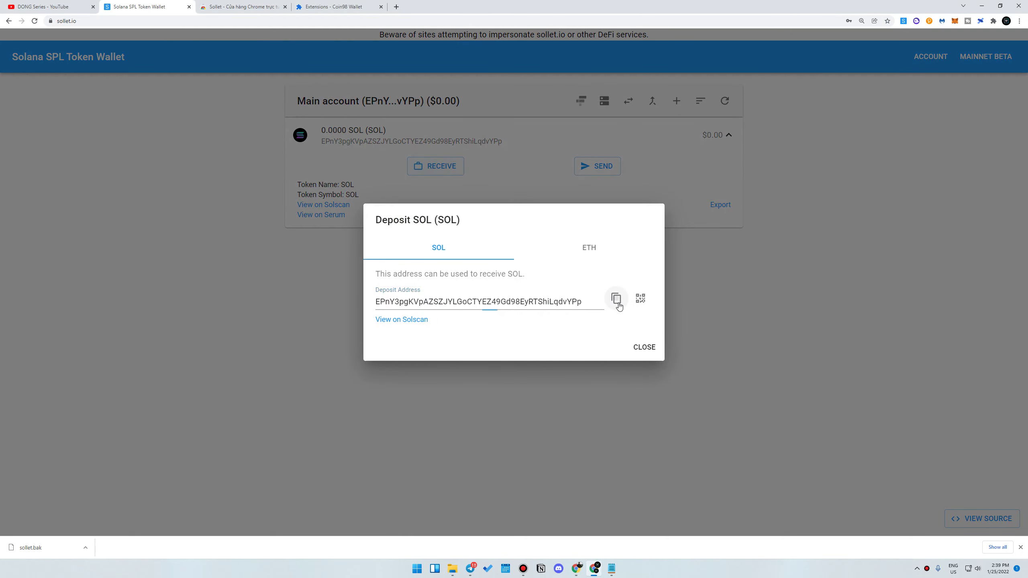
Copy the new wallet's SOL deposit address again and switch to the browser window with the funded Sollet wallet.
drag(582, 301, 357, 294)
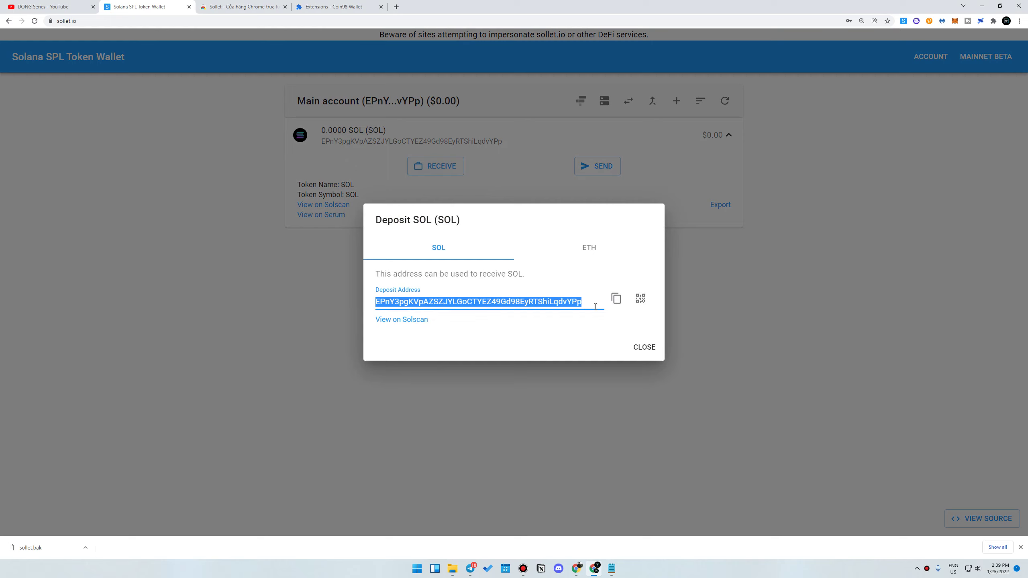
click(616, 298)
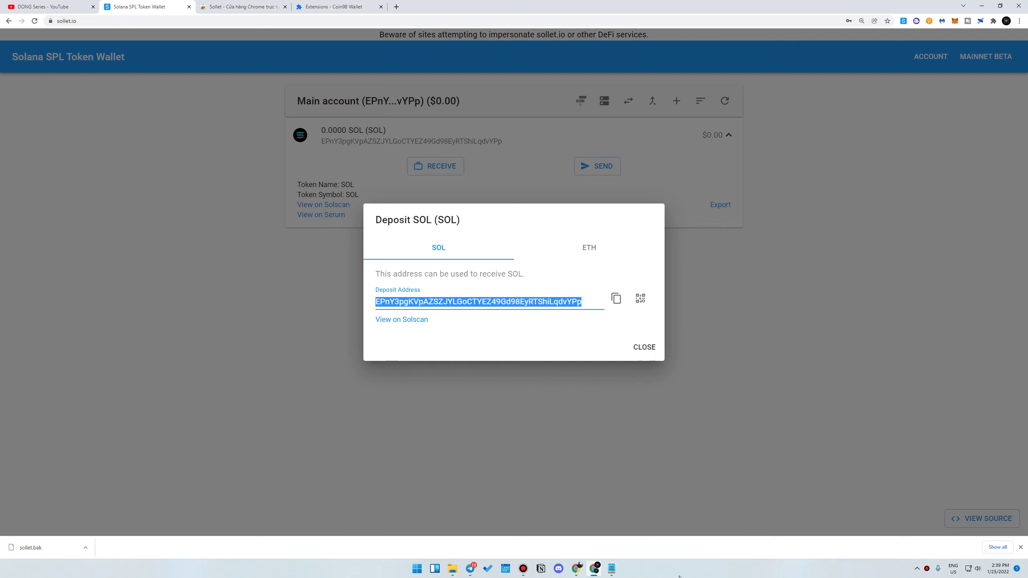
click(595, 568)
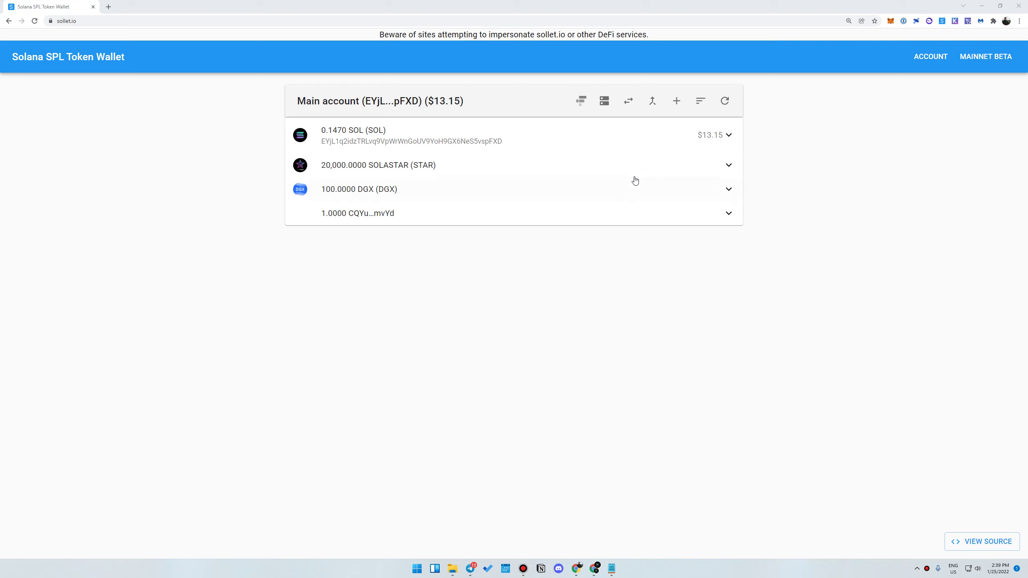
Prepare a SOL transfer from the funded wallet, entering the copied deposit address as recipient and 0.1 as the amount.
click(476, 151)
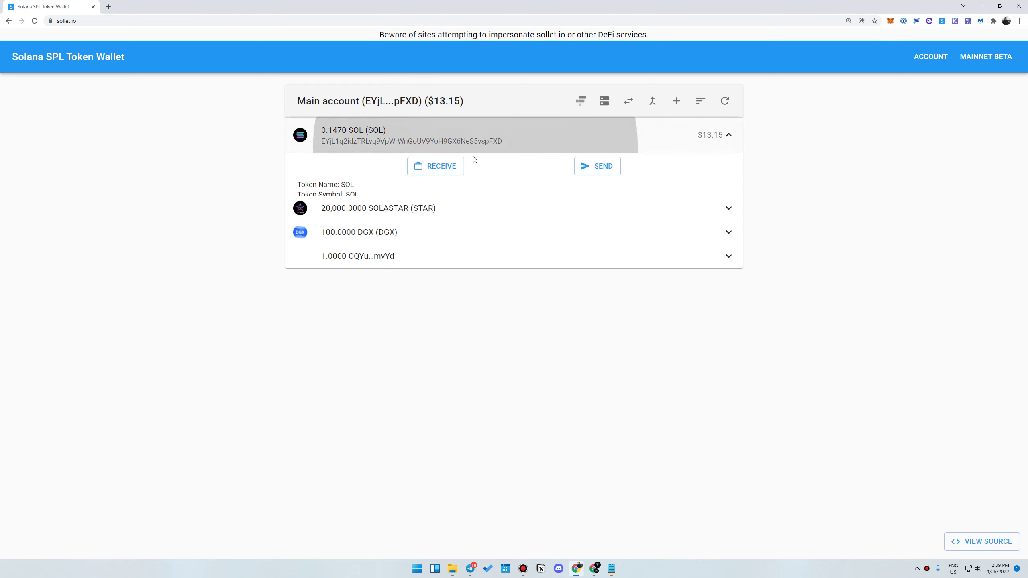
click(598, 167)
click(503, 267)
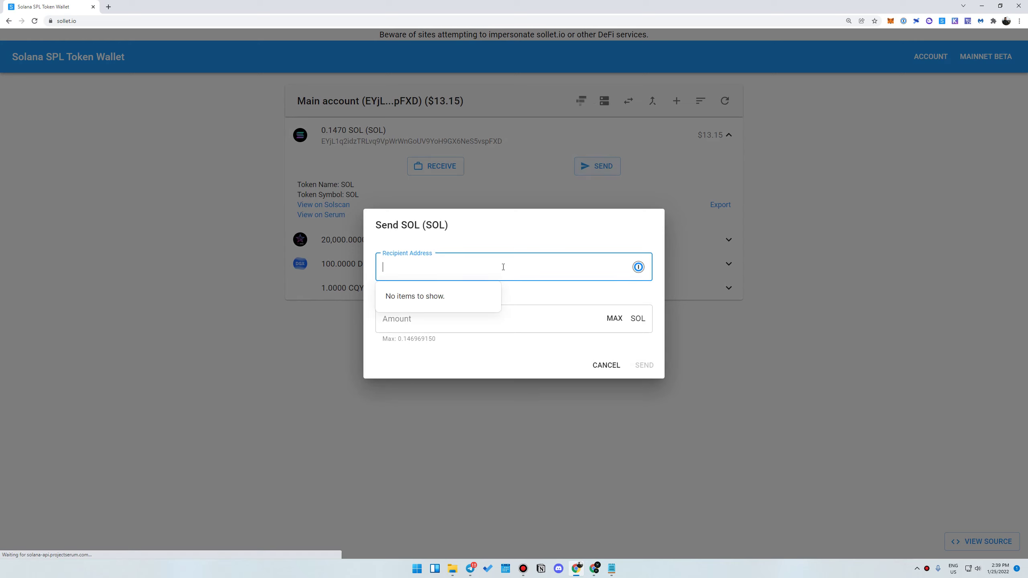
key(ctrl+v)
click(522, 317)
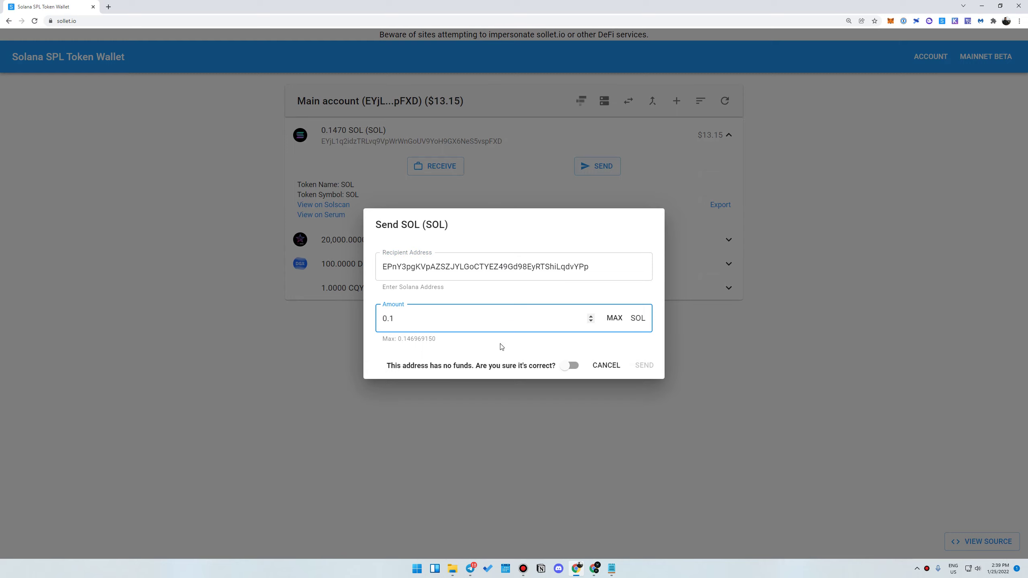
Read the question about the recipient address having no funds and enable the confirmation that the address is correct.
drag(388, 366, 507, 366)
click(480, 365)
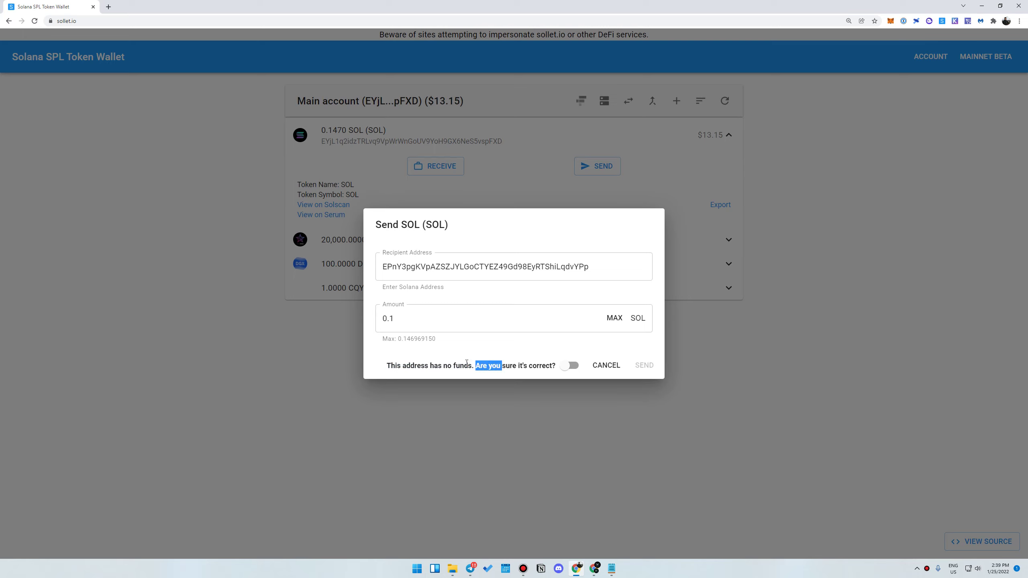
click(458, 372)
click(571, 365)
drag(490, 366, 553, 365)
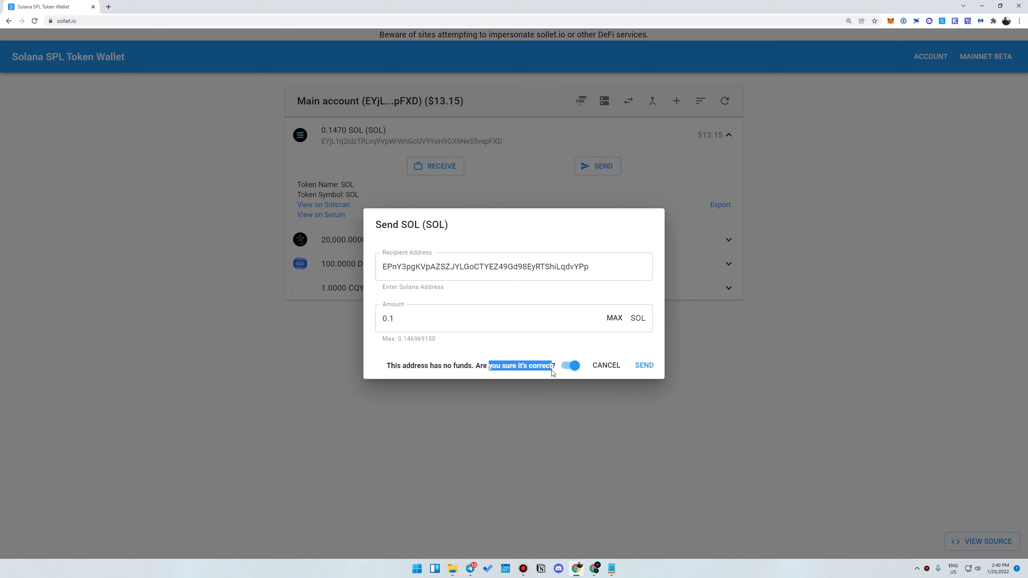
Compare the recipient address with the new wallet's deposit address, and send the 0.1 SOL.
click(389, 263)
drag(382, 267, 591, 267)
click(591, 266)
click(595, 571)
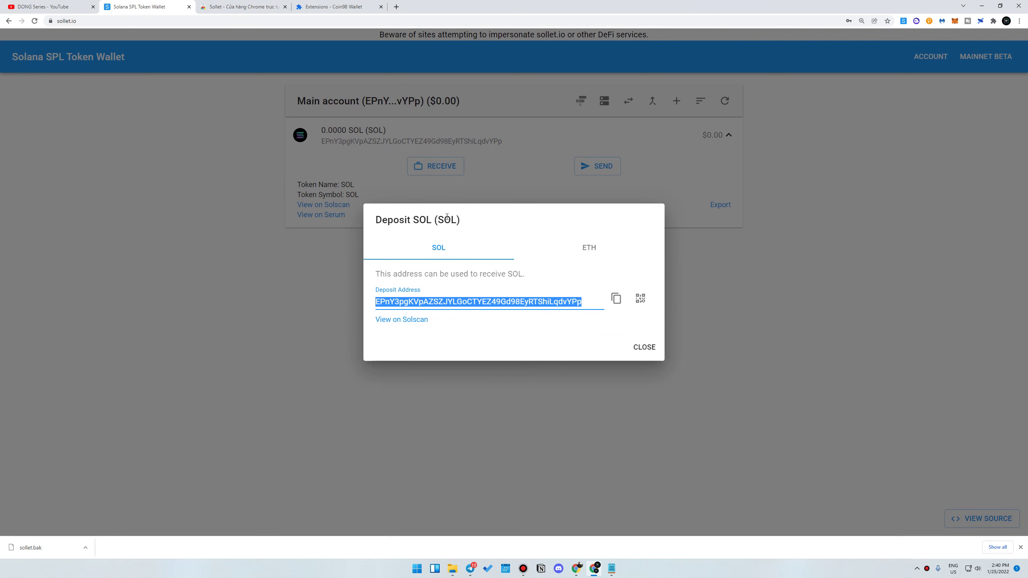
click(576, 569)
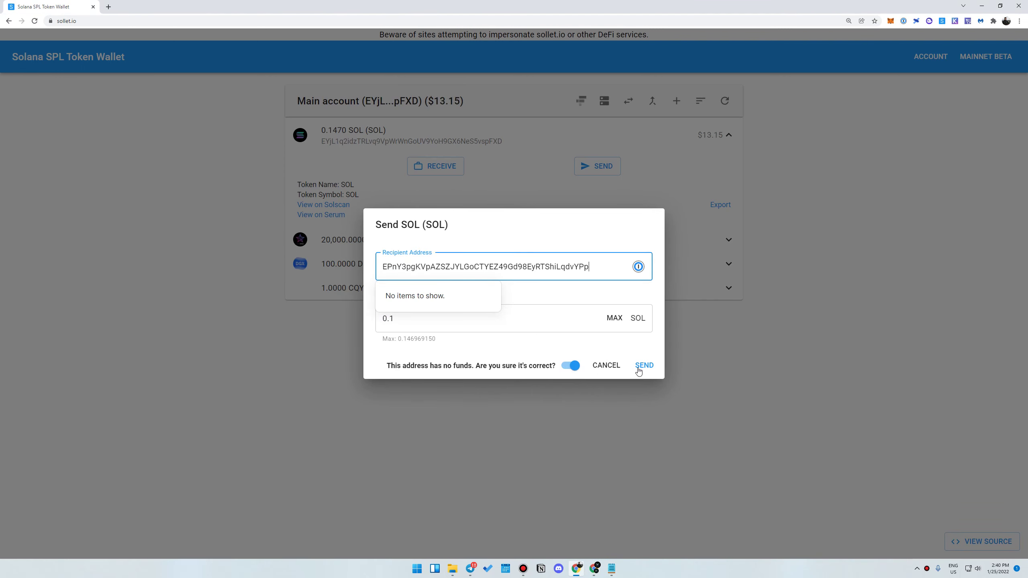
click(644, 365)
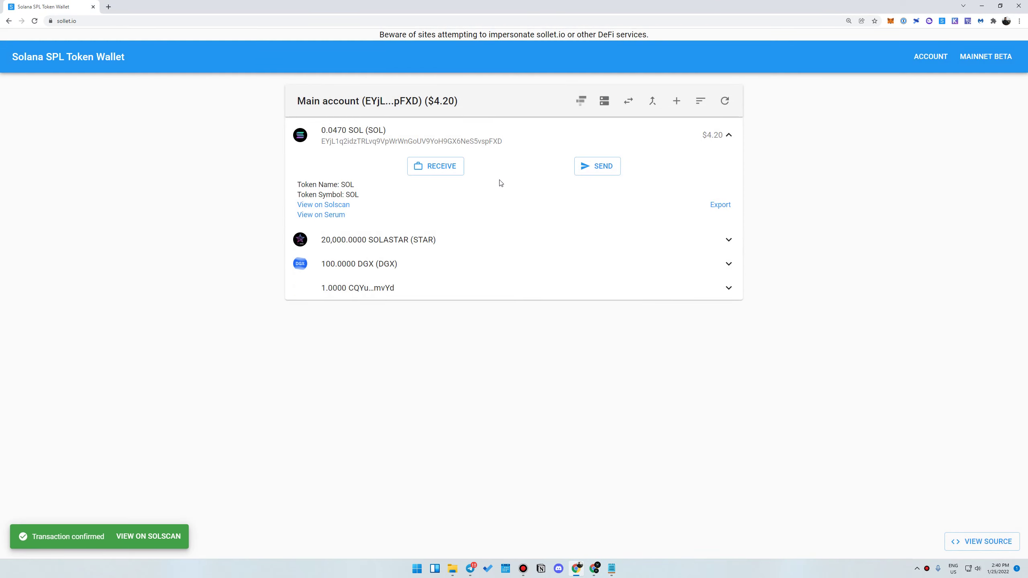
Collapse the sender's SOL account, close the new wallet's deposit dialog and check the SOL balances in both wallets.
click(729, 135)
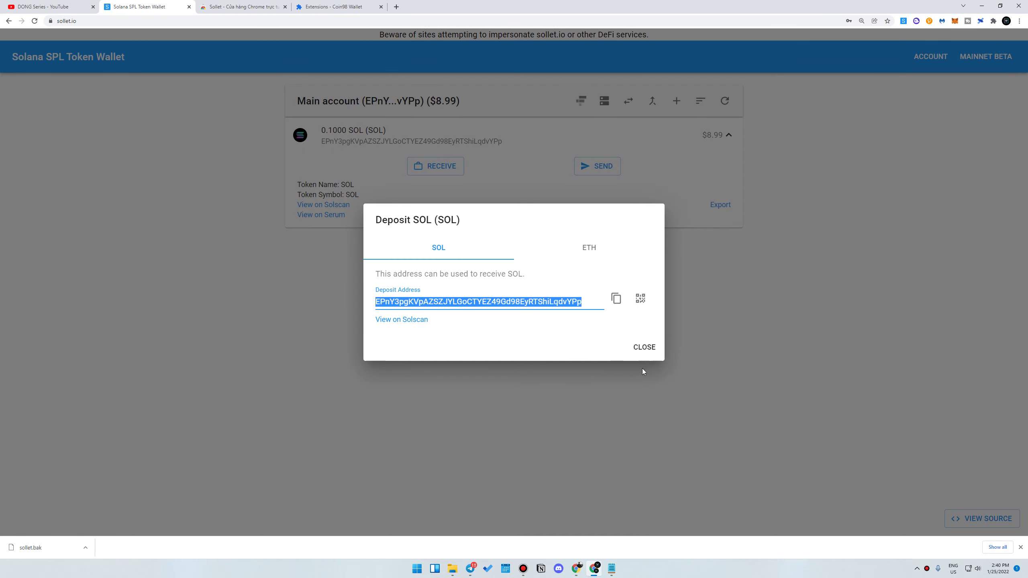
click(643, 352)
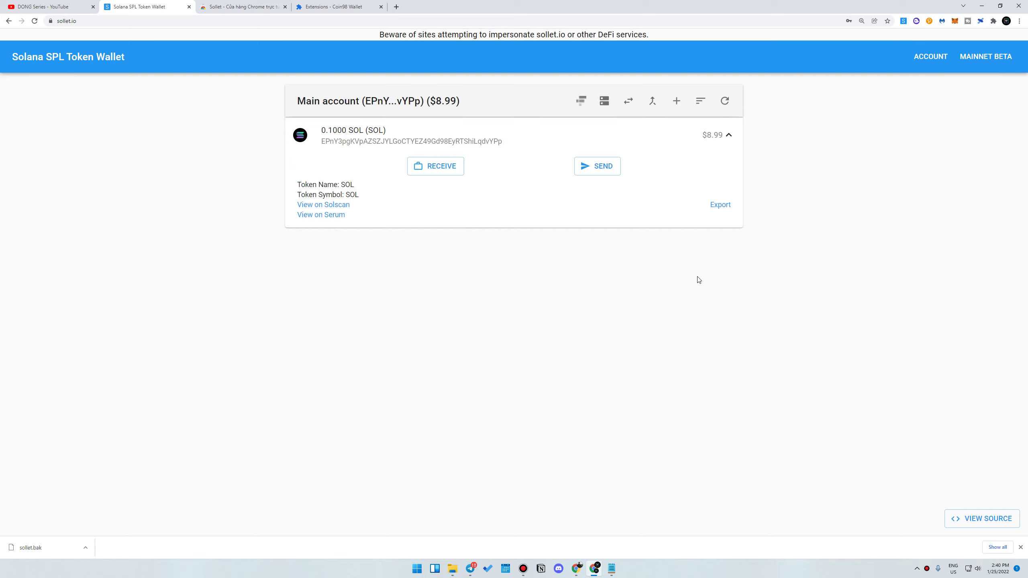
click(818, 576)
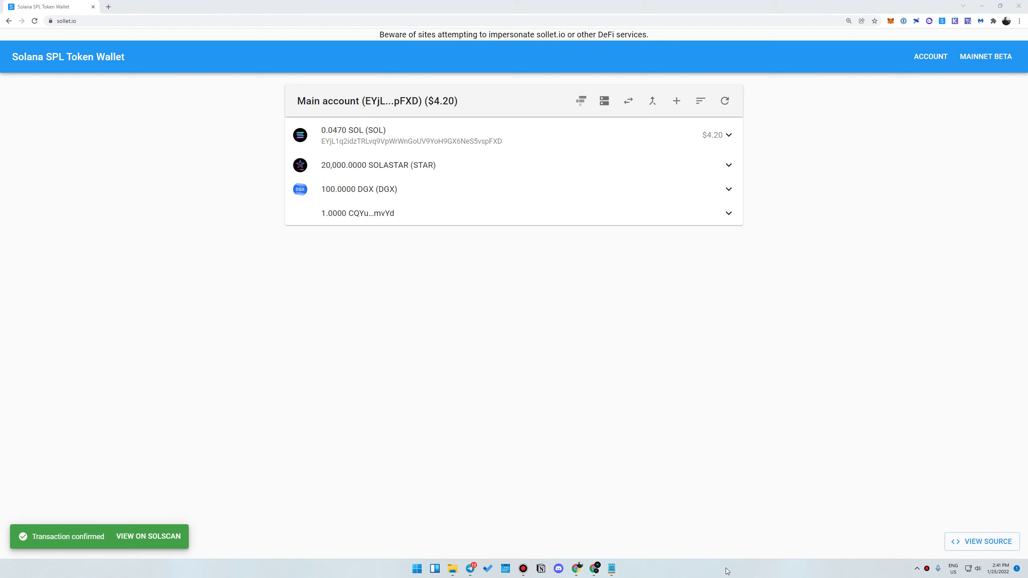
click(594, 569)
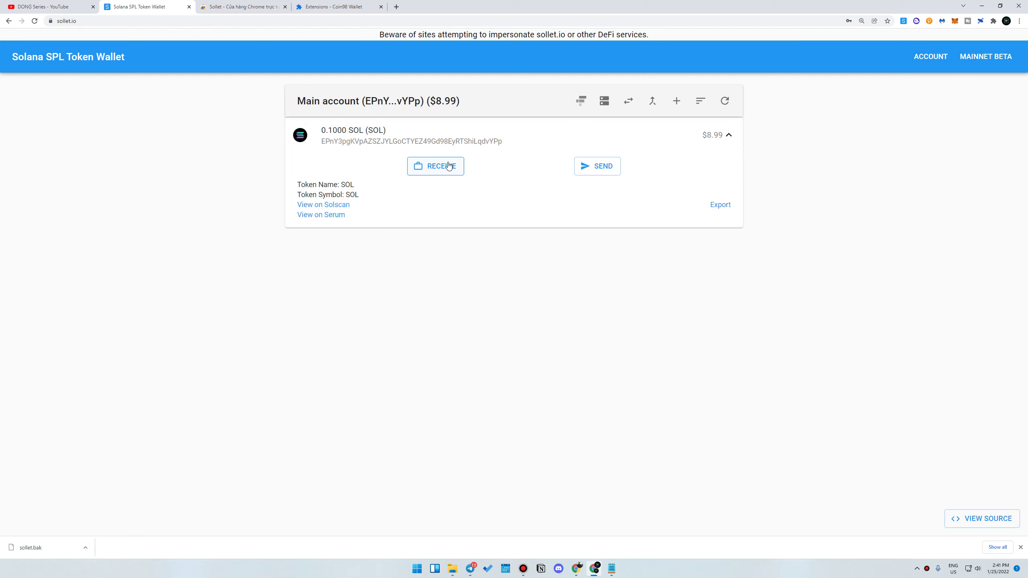
Copy the new wallet's deposit address from the SOL receive dialog.
click(447, 164)
click(615, 299)
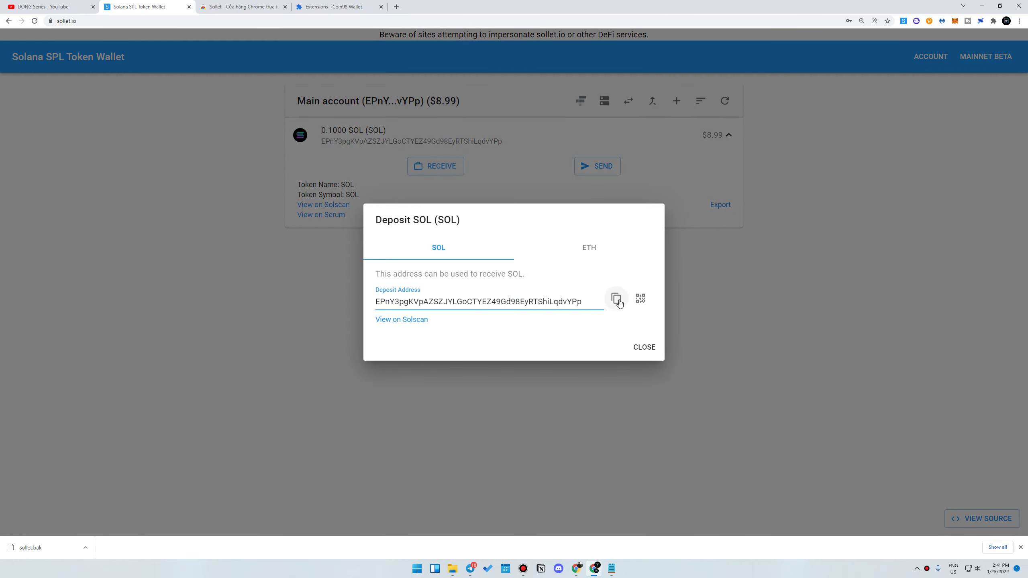
click(614, 304)
click(614, 304)
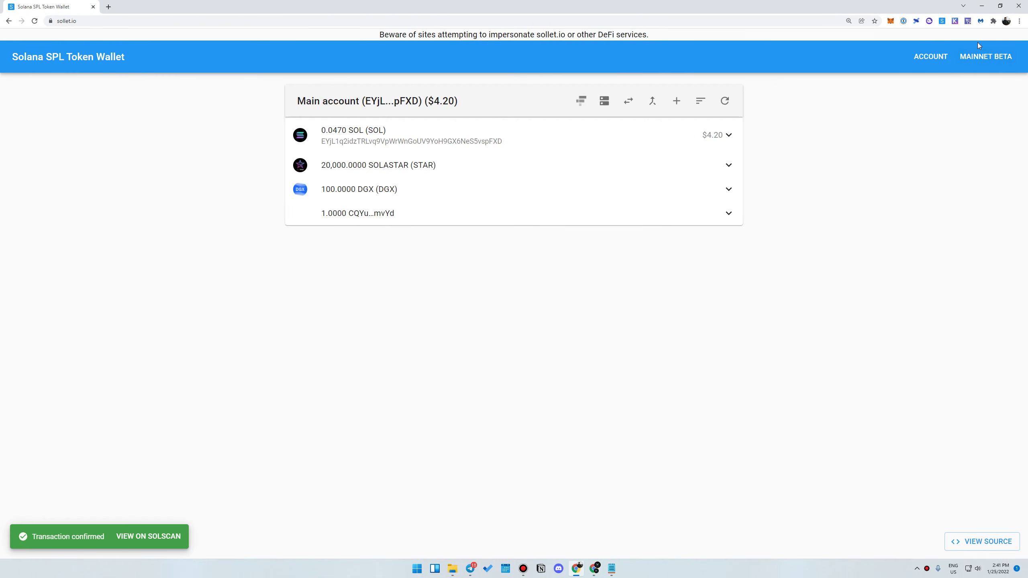
Switch to the Phantom extension in the other browser window and start sending USD Coin.
click(930, 21)
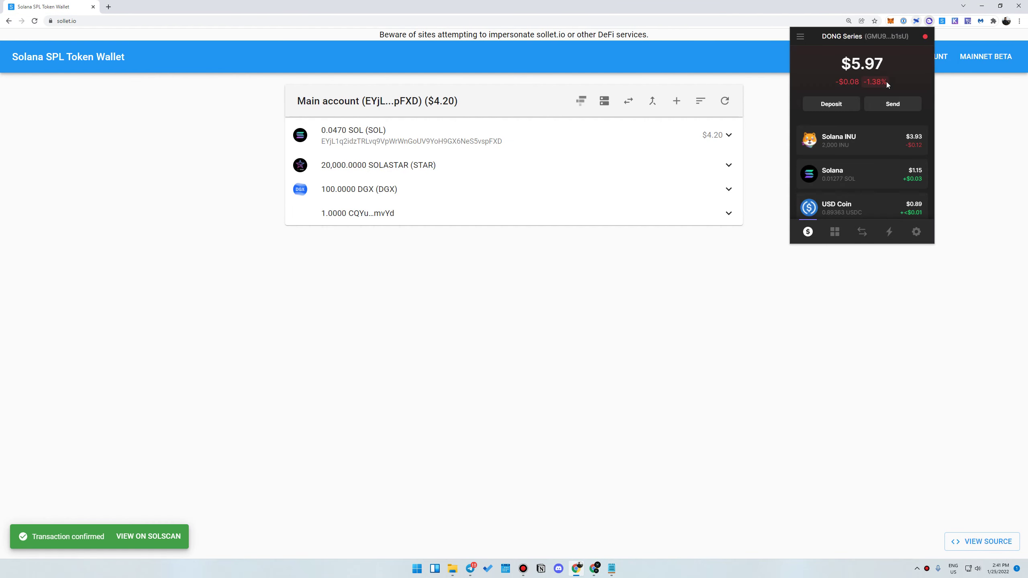
scroll(872, 115, down, 2)
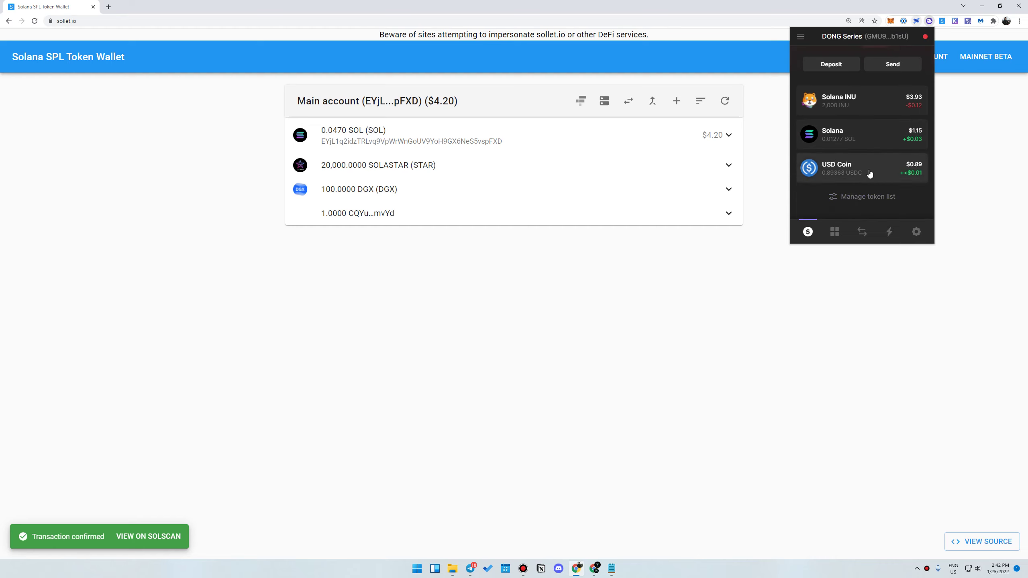
click(868, 173)
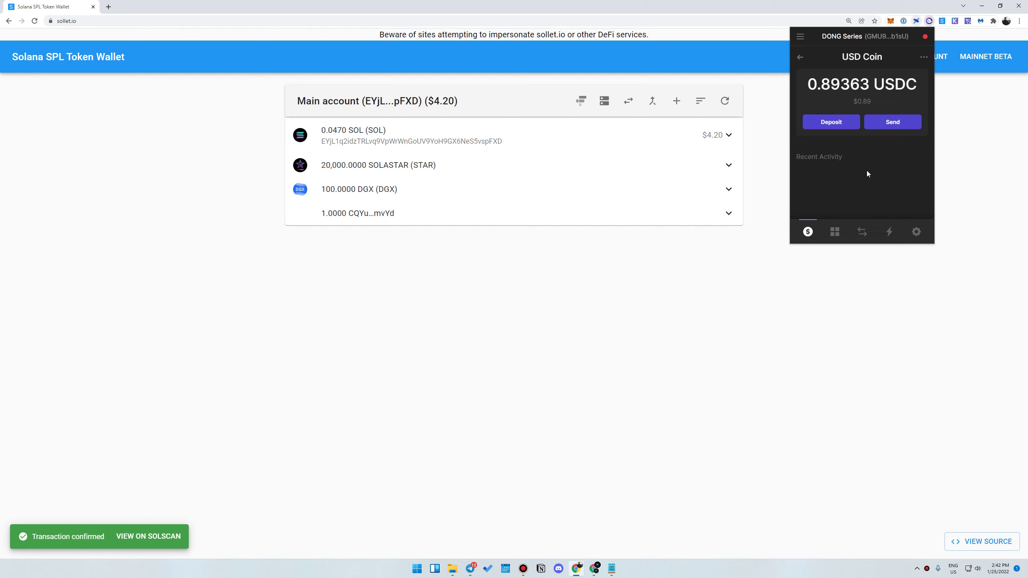
click(891, 122)
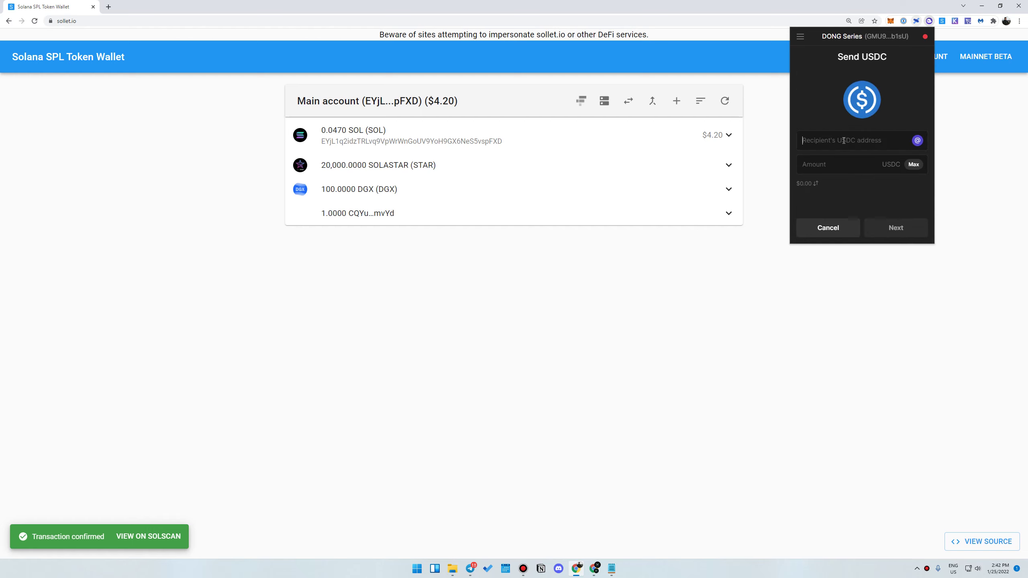
Send the maximum amount, 0.893625 USDC, to the copied deposit address.
click(843, 140)
key(ctrl+v)
click(914, 172)
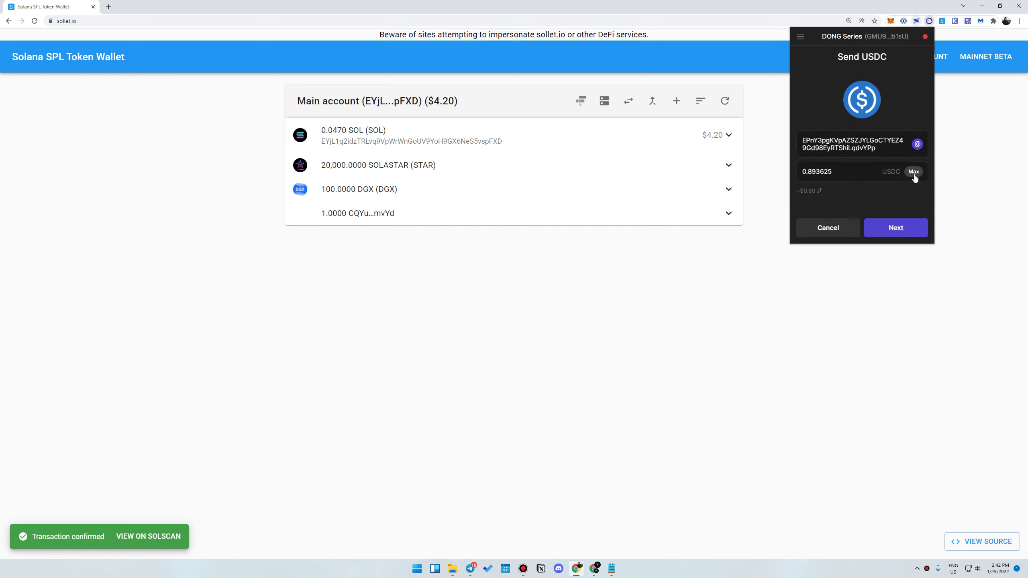
click(907, 230)
click(891, 228)
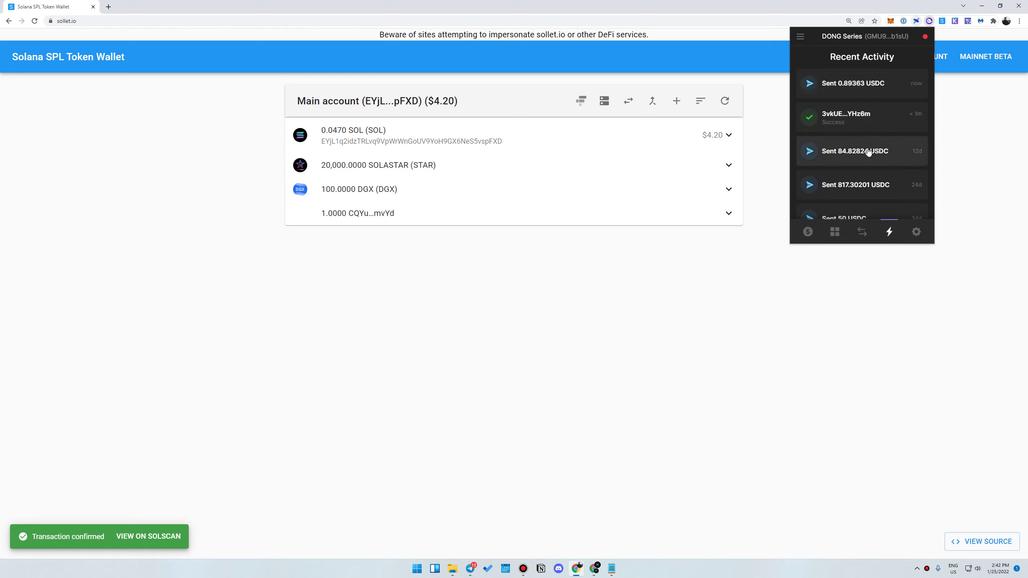
Return to the new Sollet wallet, close the deposit dialog and reload the page.
click(595, 568)
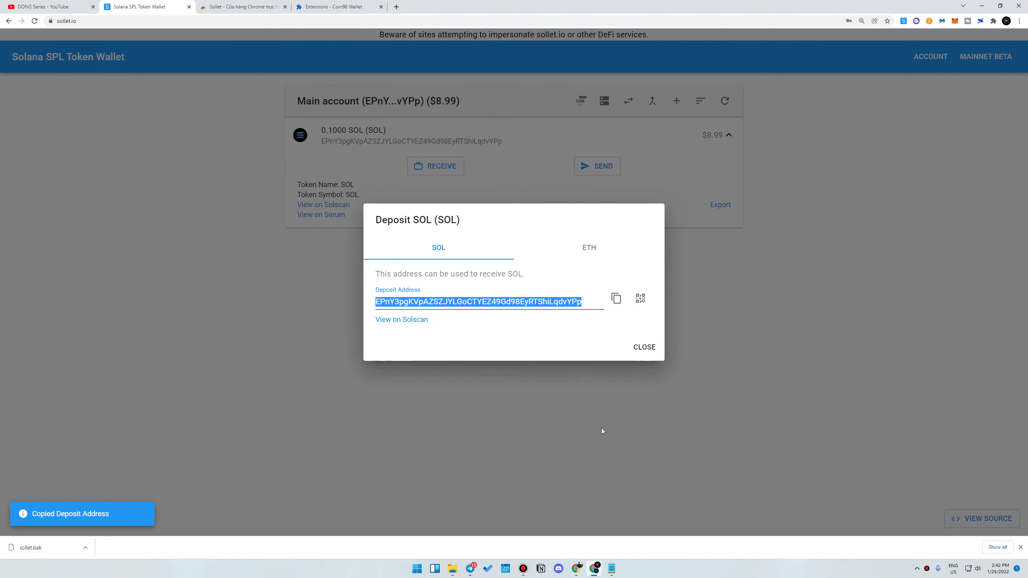
click(649, 354)
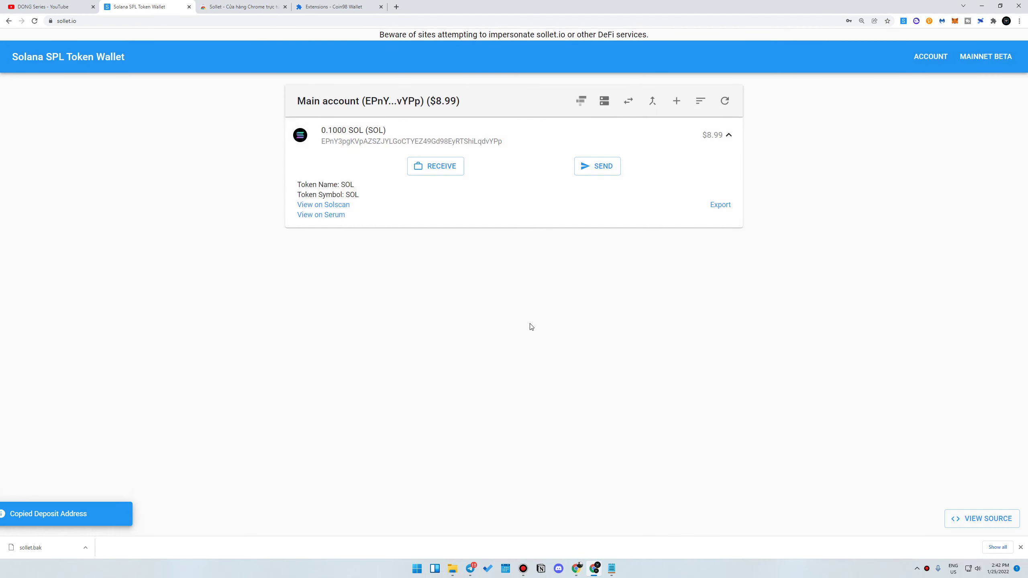
click(34, 21)
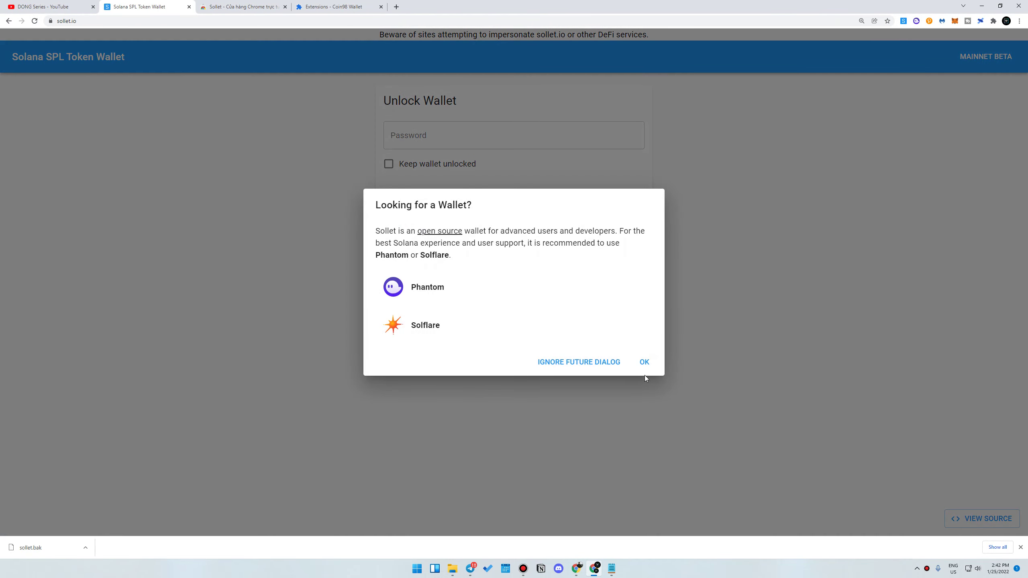
Dismiss the wallet recommendation, unlock the wallet with the account password and Keep wallet unlocked, and decline saving the password.
click(645, 363)
click(502, 138)
text(**********)
click(466, 168)
click(612, 198)
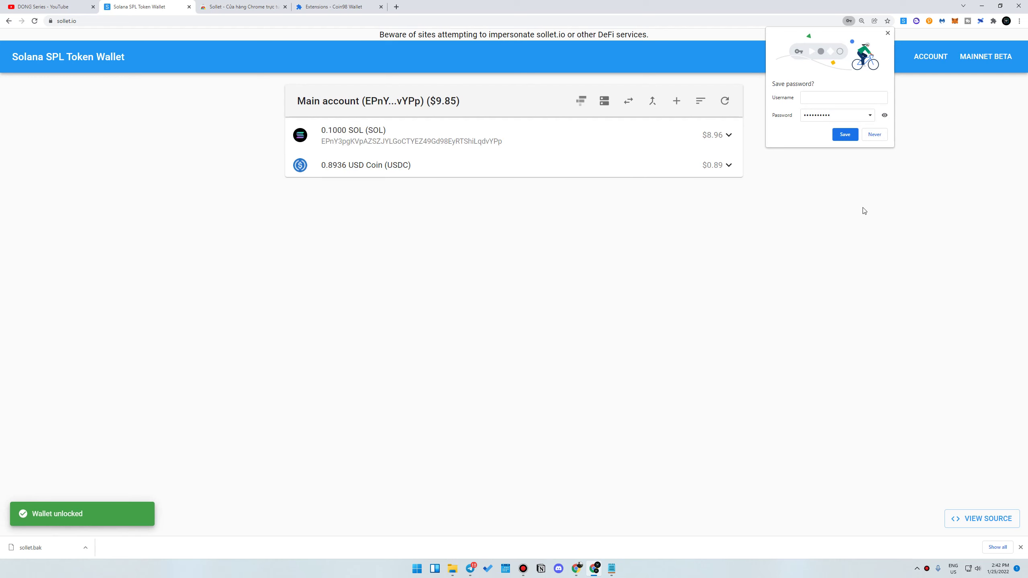
click(887, 33)
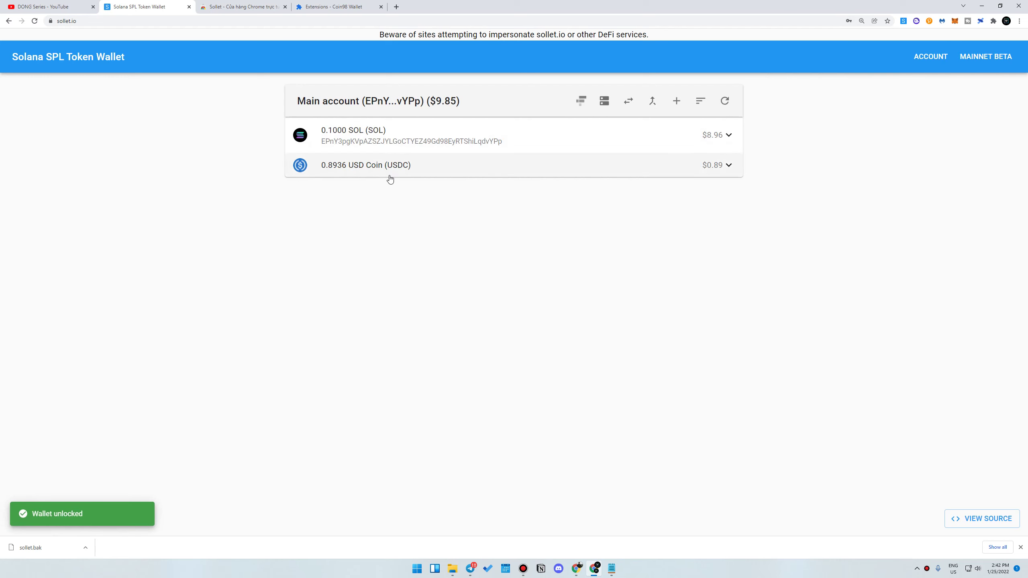
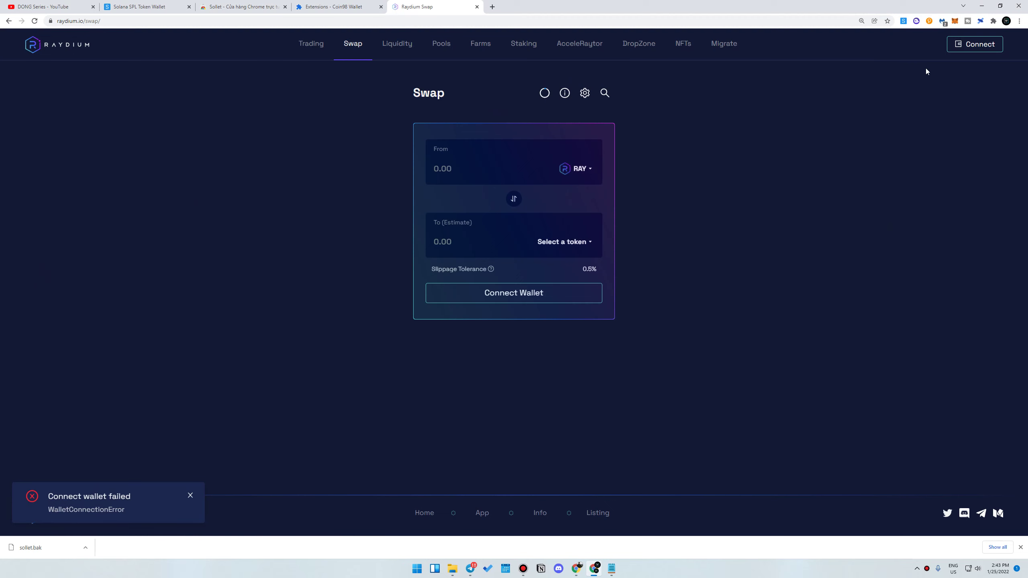
Open Raydium's wallet connection list, look at the Sollet wallet page and return to Raydium.
click(992, 49)
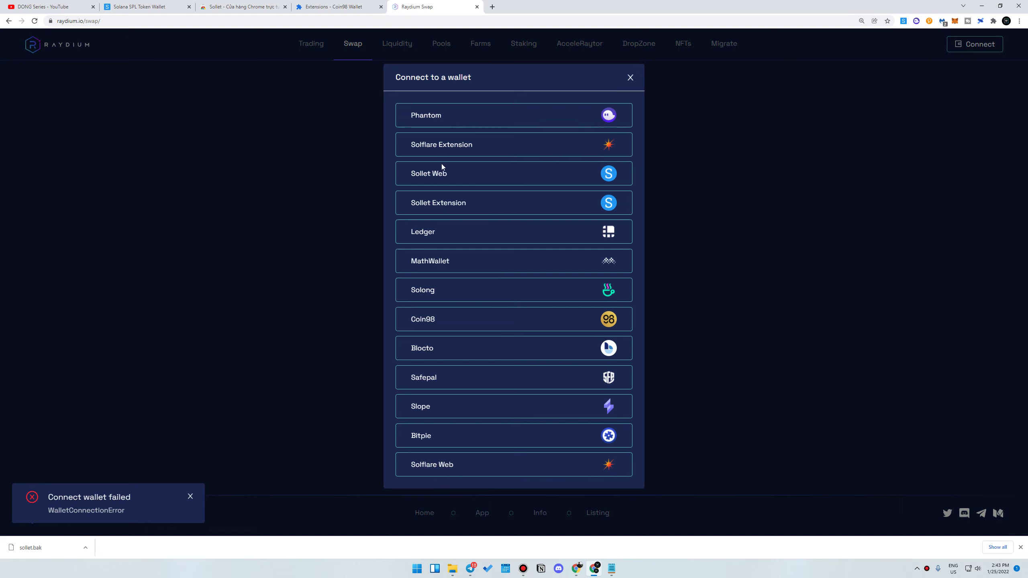
click(149, 4)
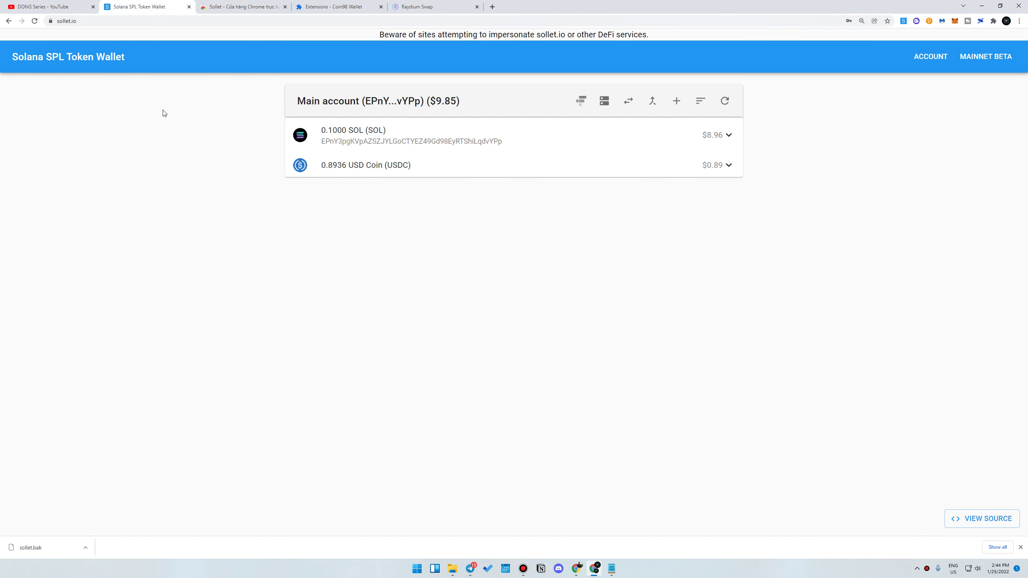
click(417, 6)
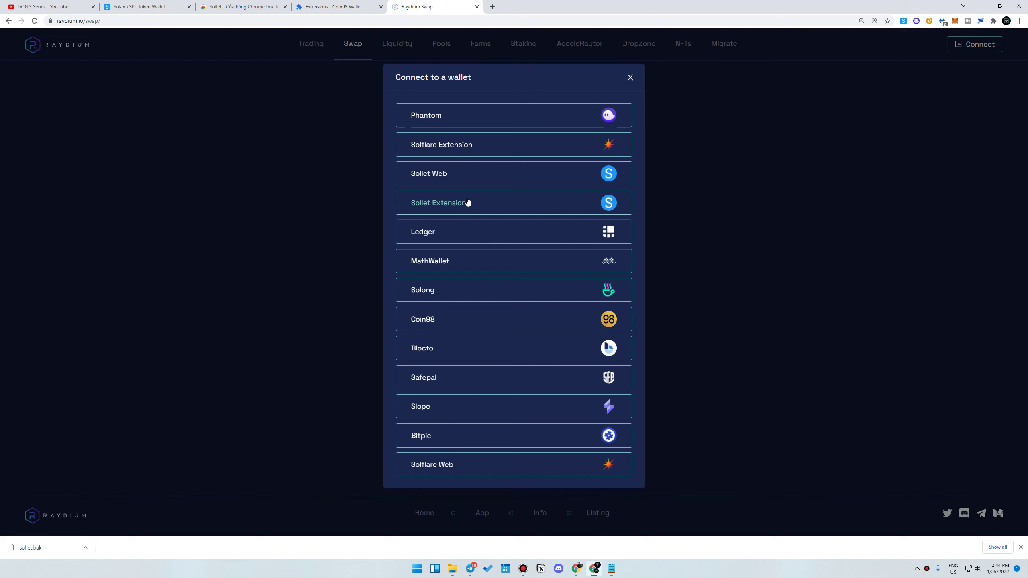
Try to connect Raydium through the Sollet Extension with automatic transaction approval on, acknowledging the own-risk notice.
click(487, 207)
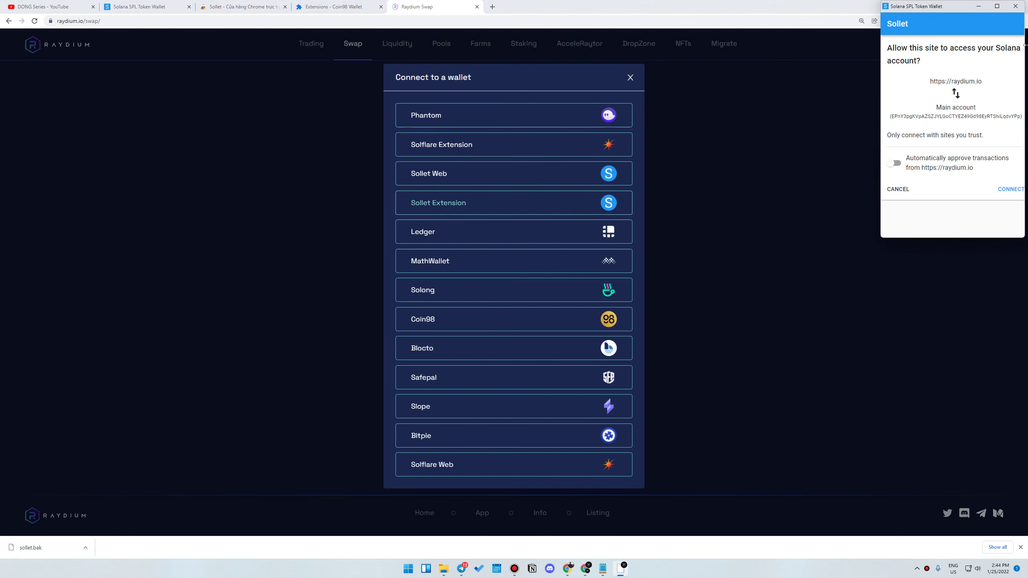
click(894, 163)
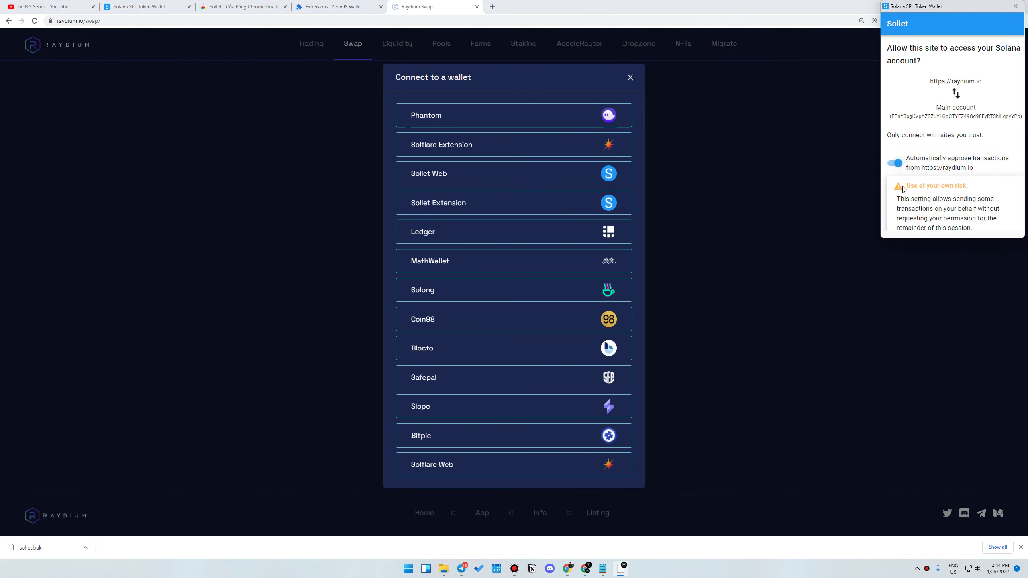
scroll(903, 166, down, 1)
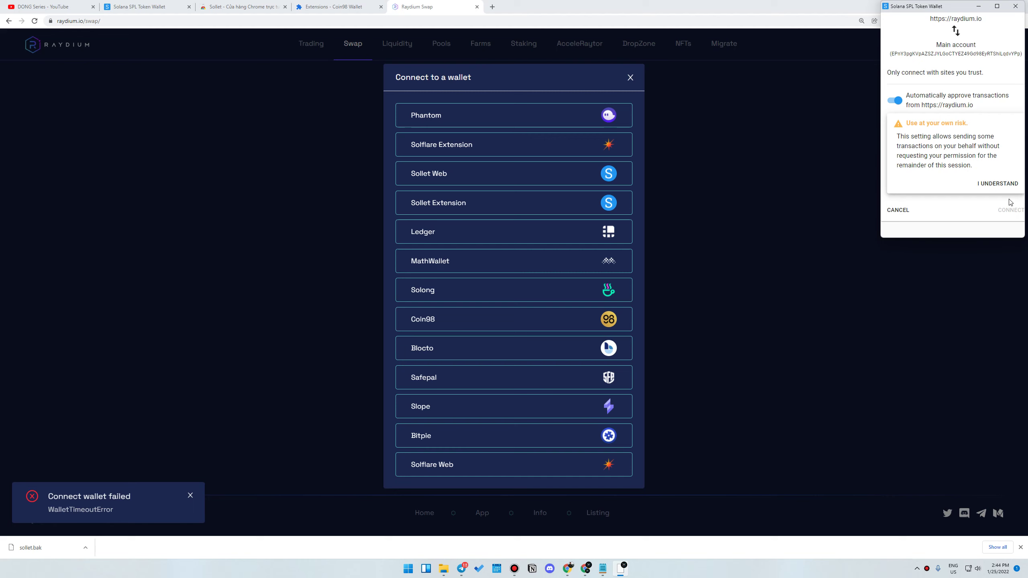
click(1007, 185)
click(1011, 167)
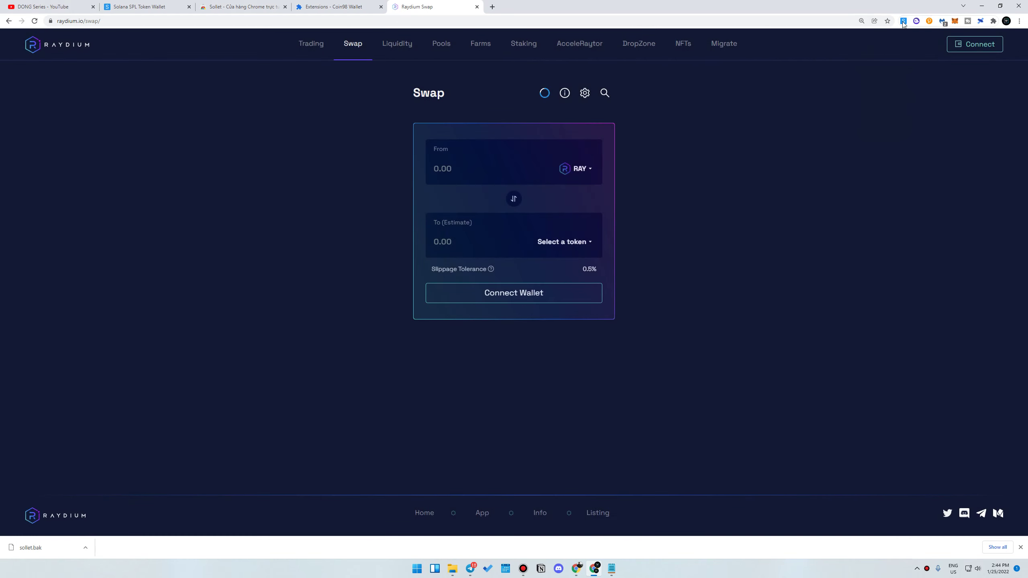
Open the Sollet extension, reload the Raydium page and close the Phantom Wallet window.
click(904, 21)
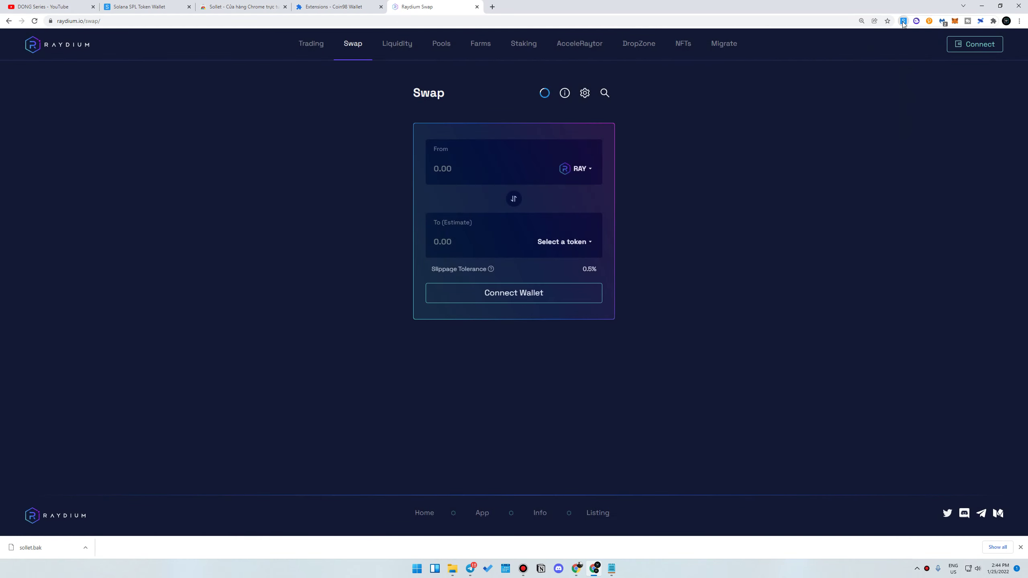
click(937, 110)
click(34, 21)
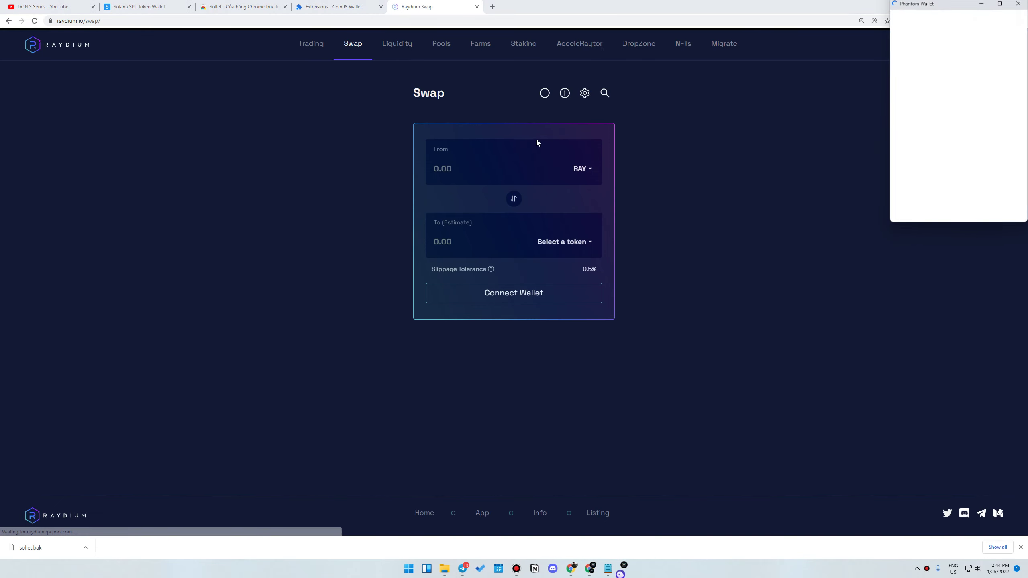
click(1019, 4)
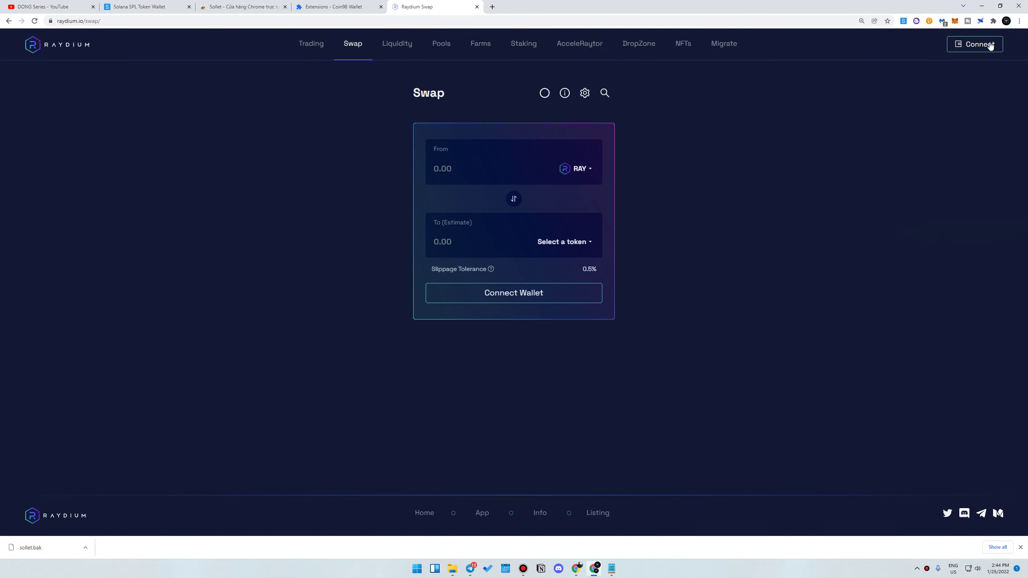
Connect Raydium to the Sollet extension's main account with automatic approval of transactions turned on.
click(988, 43)
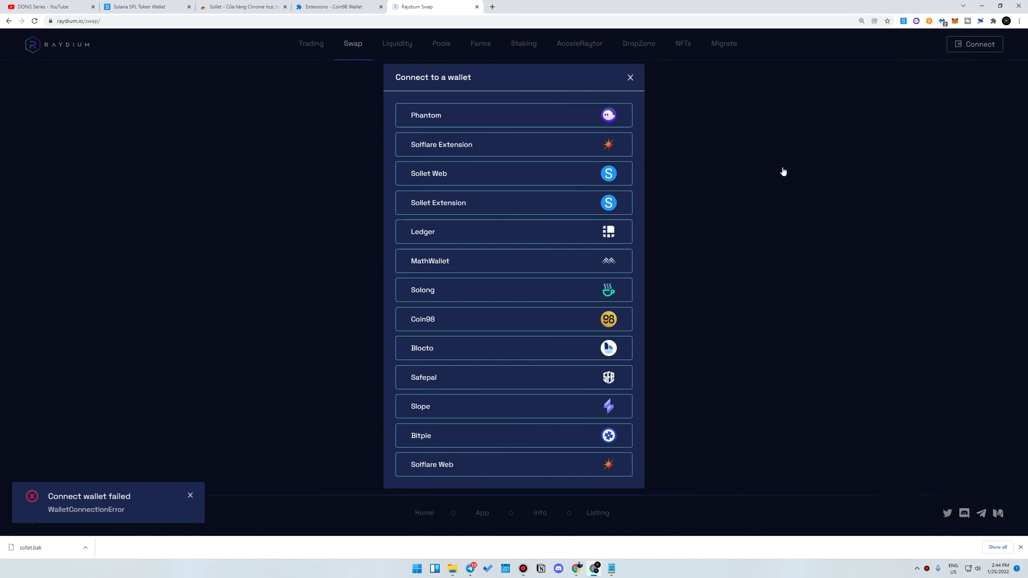
click(993, 21)
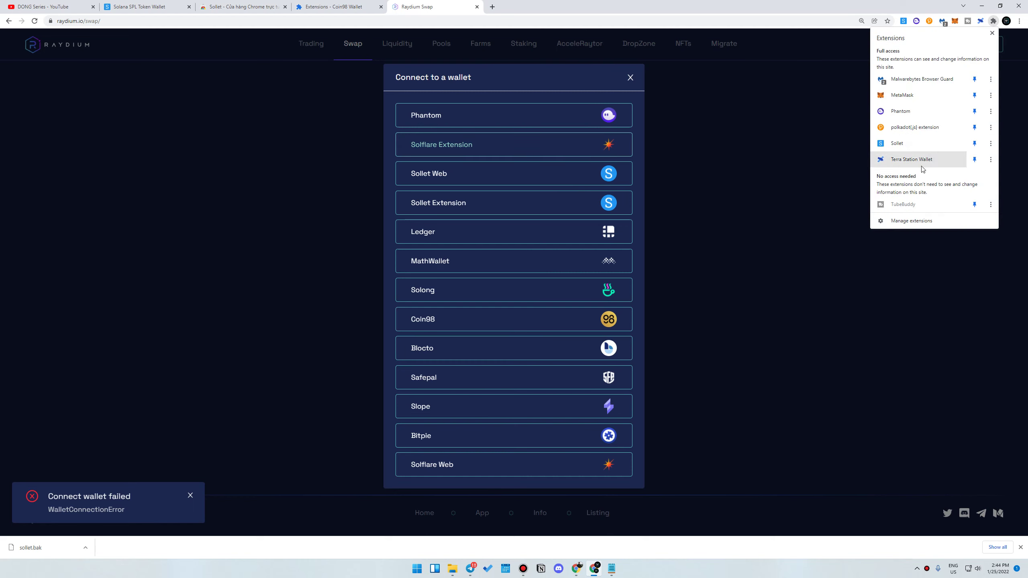
click(923, 146)
click(894, 163)
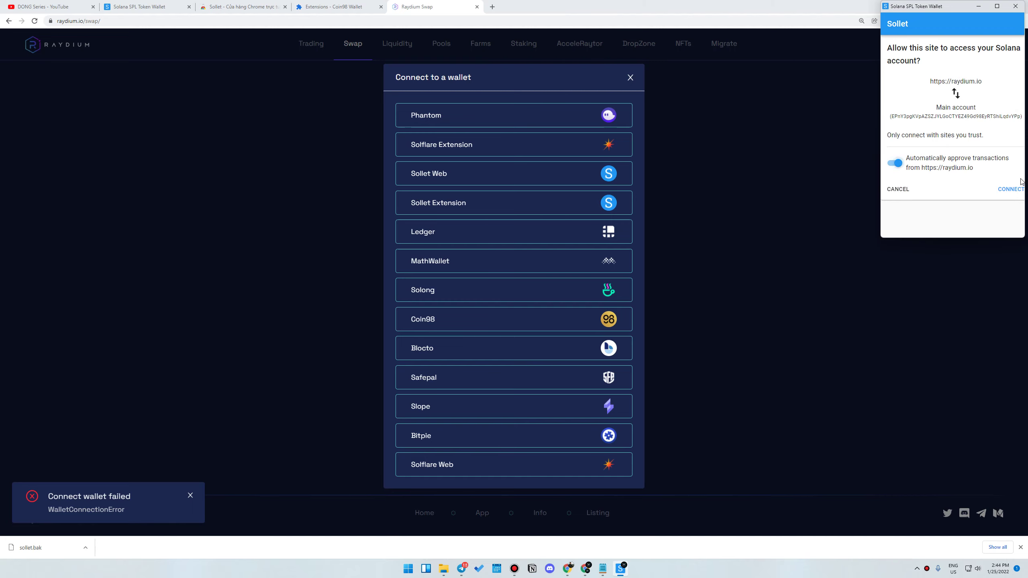
click(1011, 189)
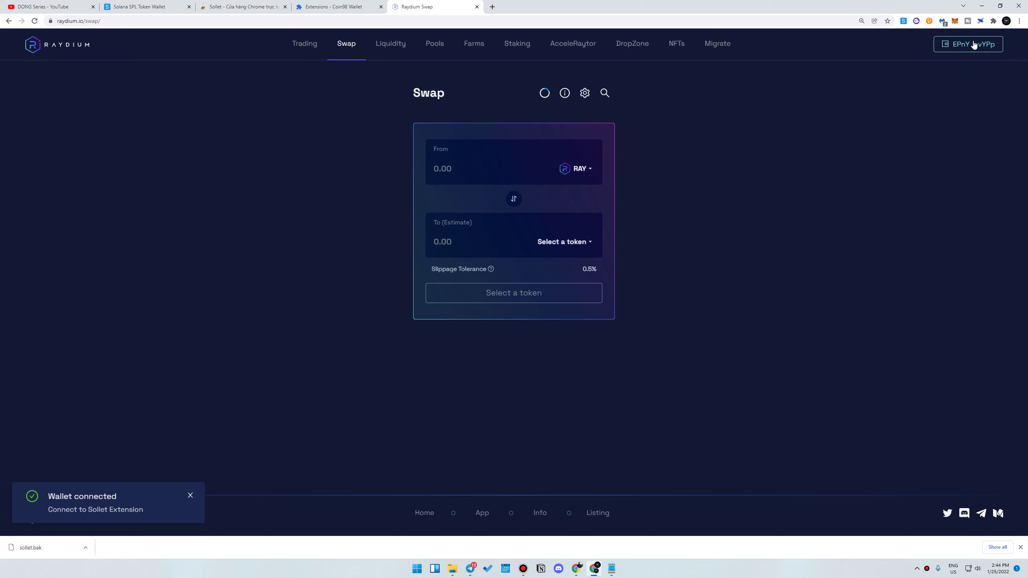
Set Raydium's swap pair to pay in USDC and receive SOL.
click(583, 168)
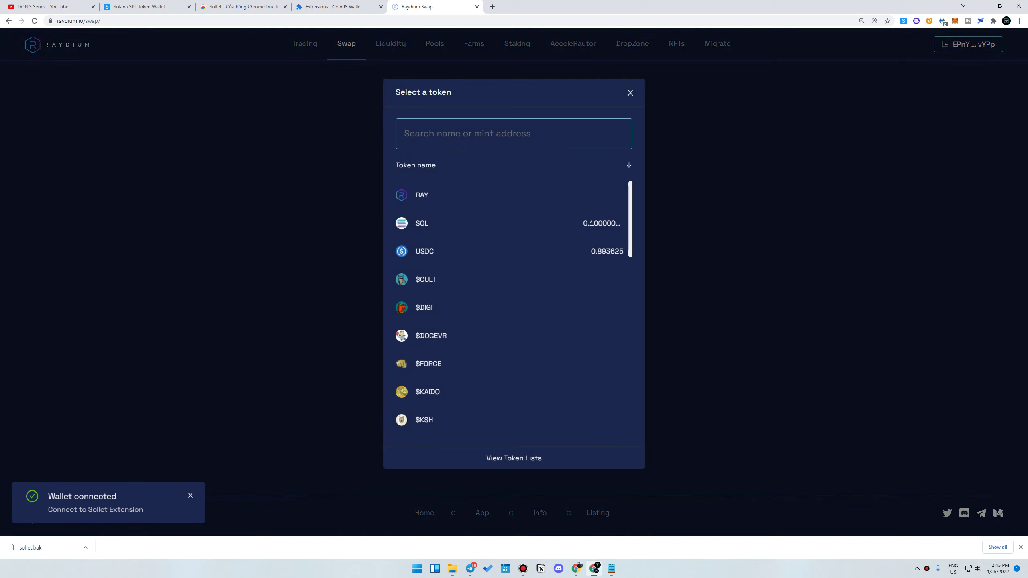
click(424, 251)
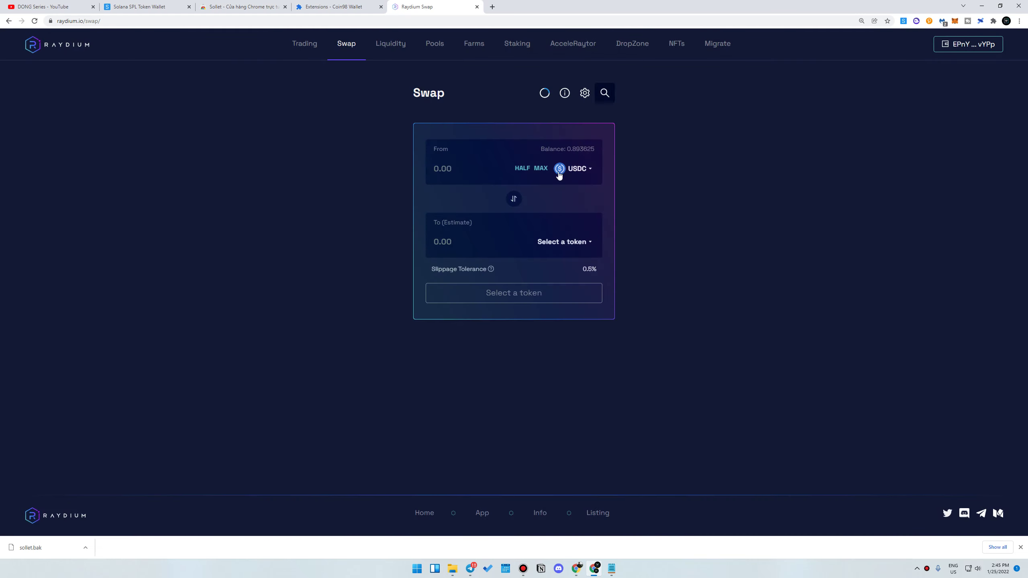
click(584, 243)
click(430, 230)
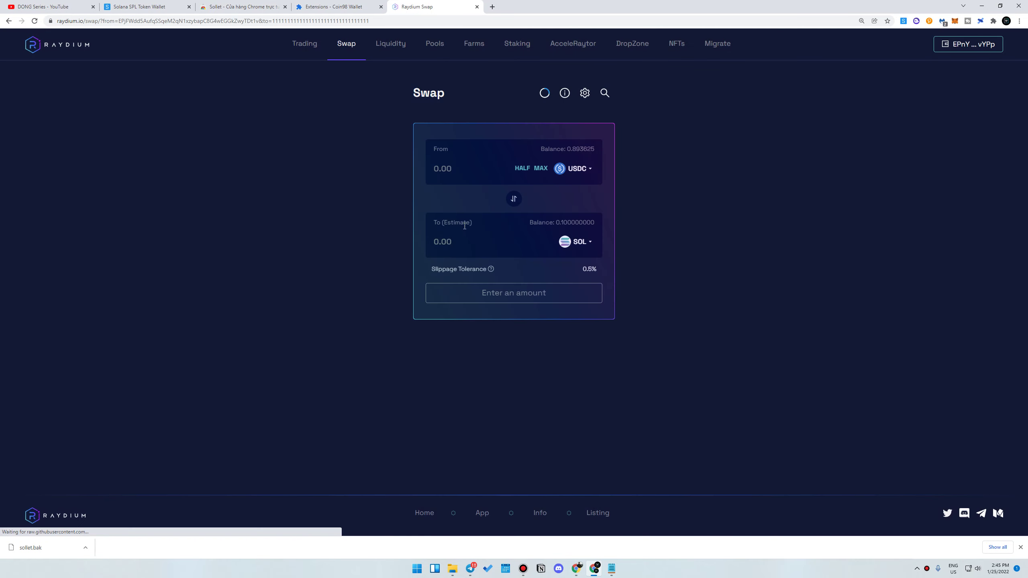
Swap the maximum 0.893625 USDC for SOL and approve the transaction in the Sollet wallet.
click(541, 168)
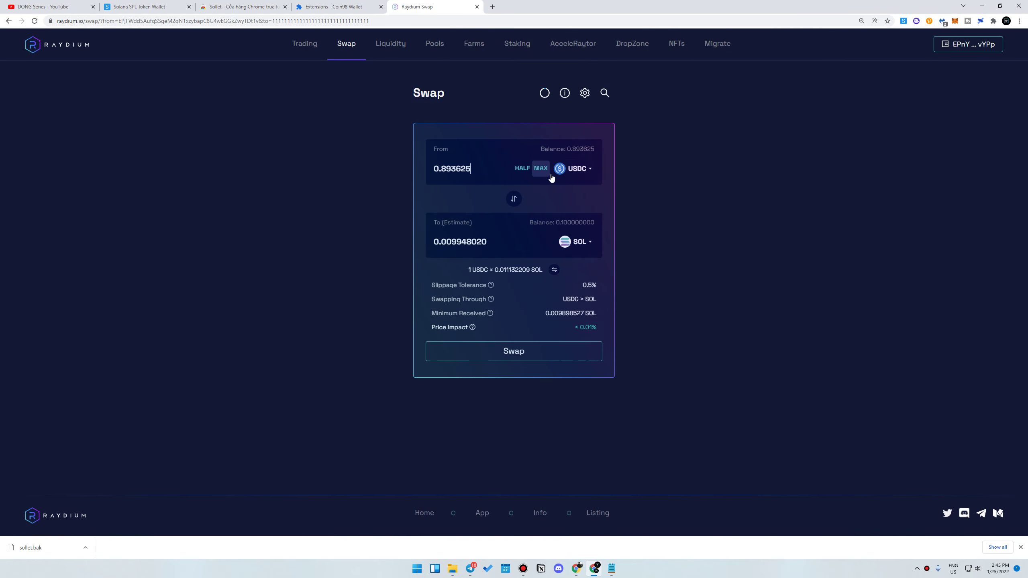
click(548, 359)
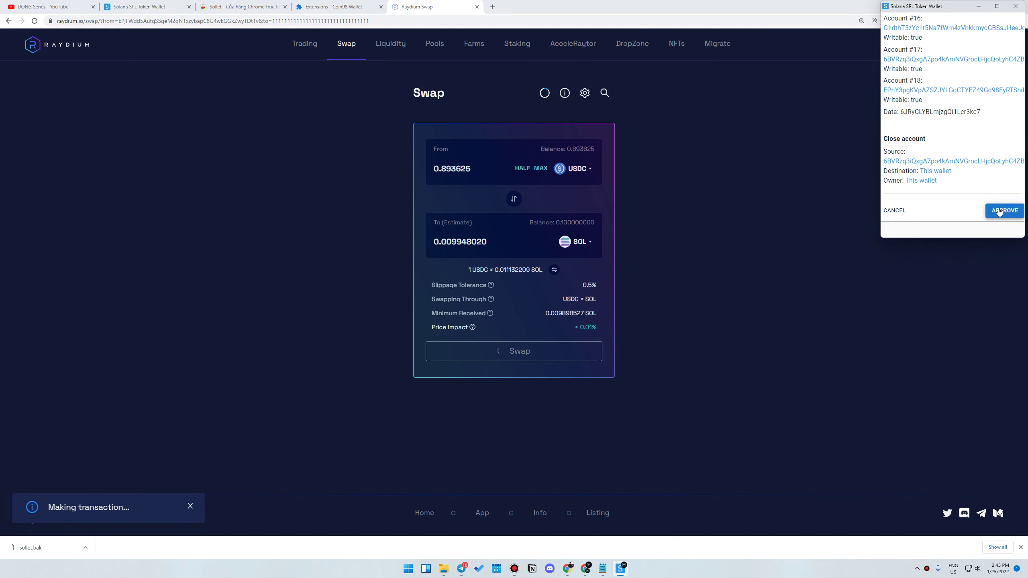
click(999, 211)
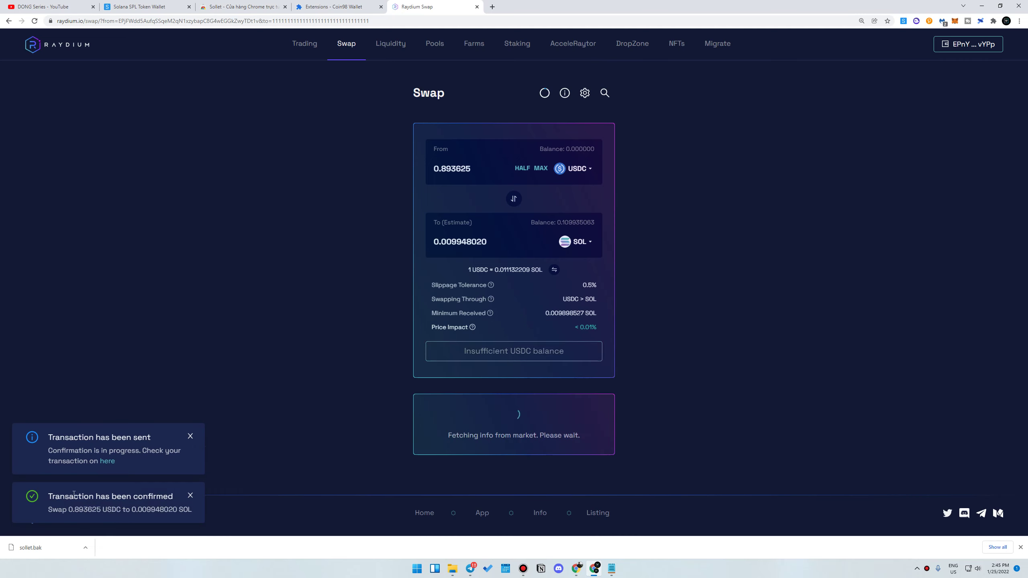
Check the main account's token balances in the Sollet extension, close it and switch to the sollet.io wallet.
click(902, 24)
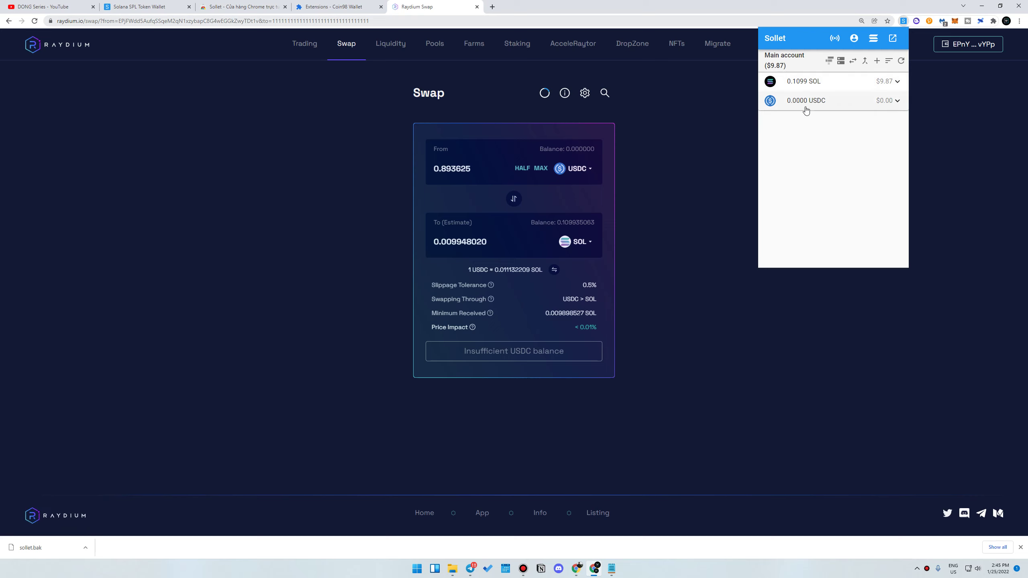
click(969, 152)
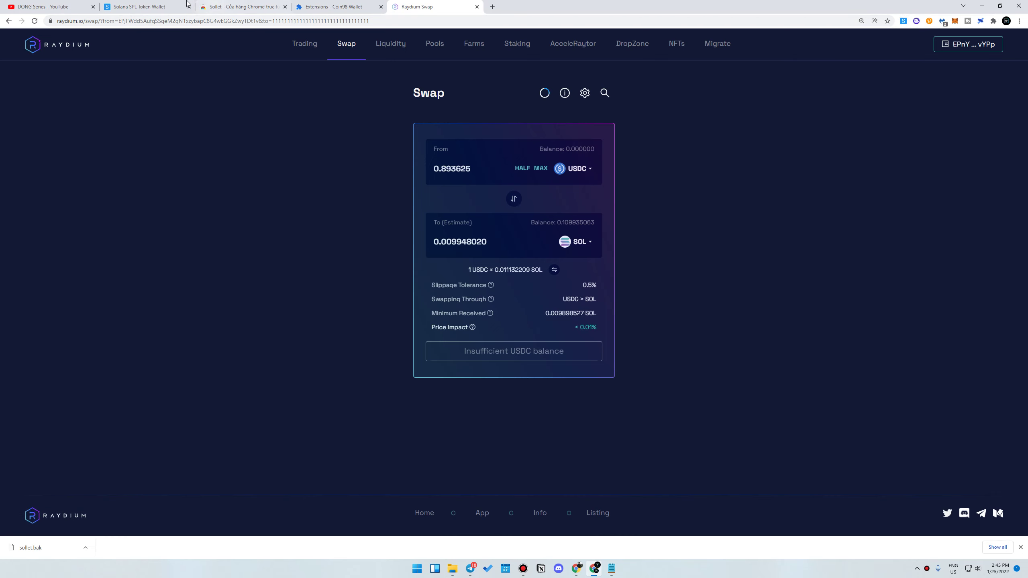
click(140, 7)
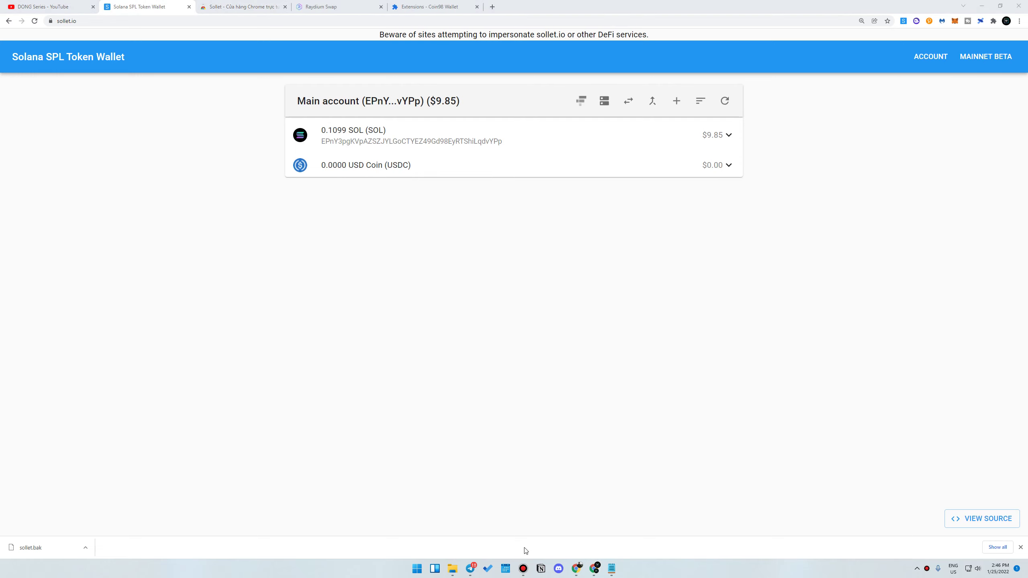
click(526, 568)
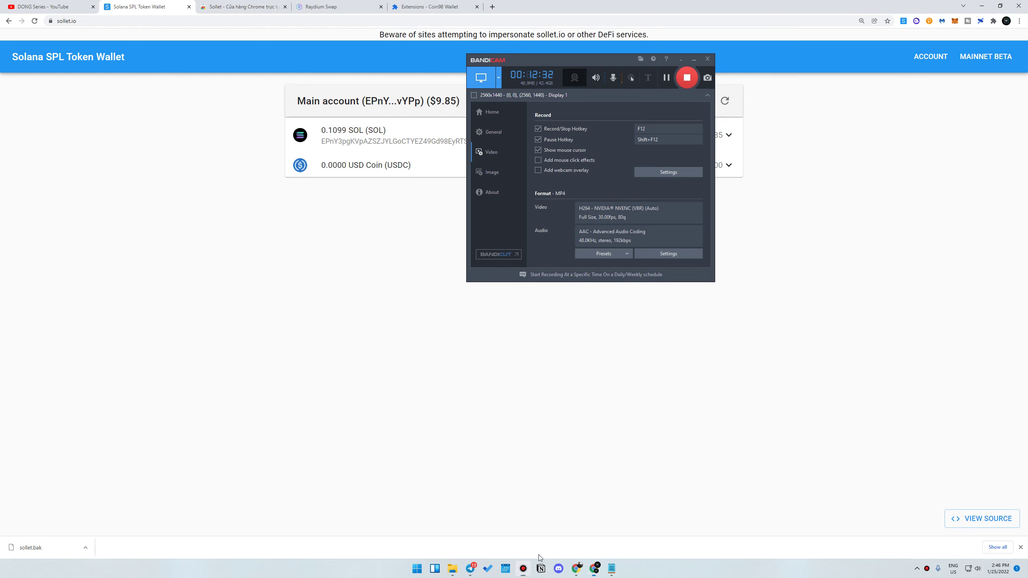
click(524, 568)
Review the dapp interaction and account-closing items of the outline in Notepad and return to the wallet.
click(612, 569)
drag(324, 86, 276, 87)
click(325, 86)
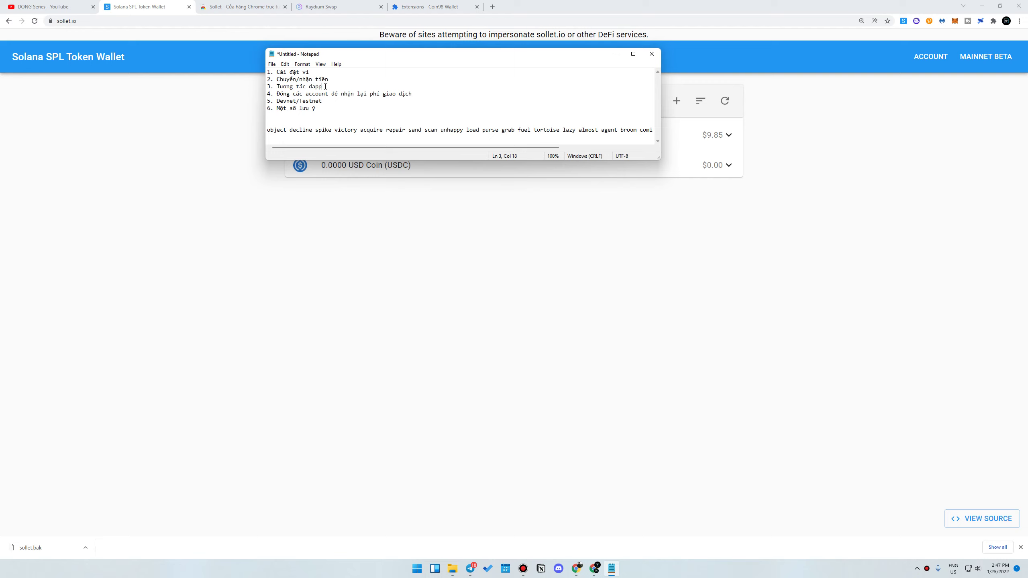
drag(276, 94, 298, 96)
click(373, 95)
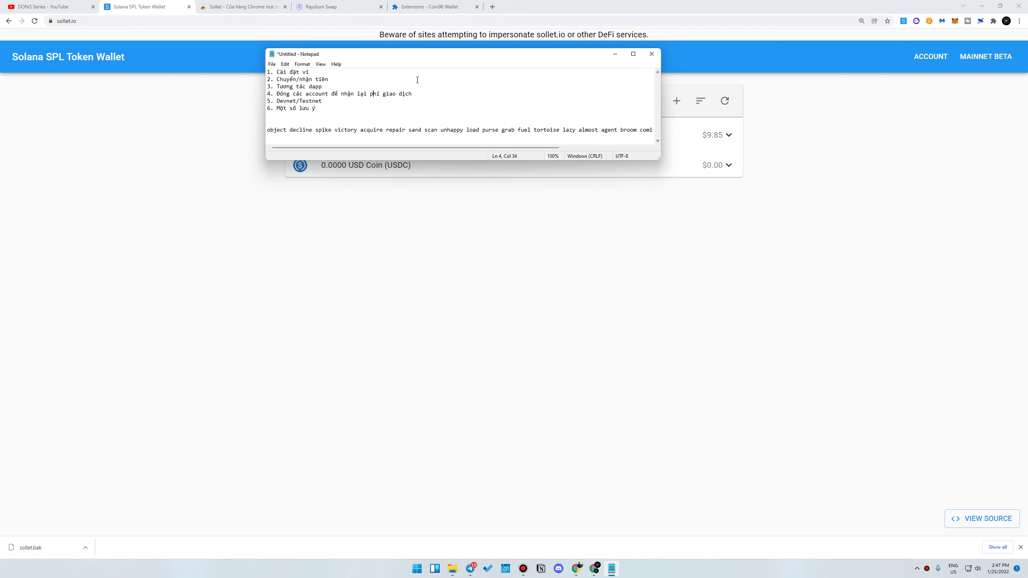
click(640, 273)
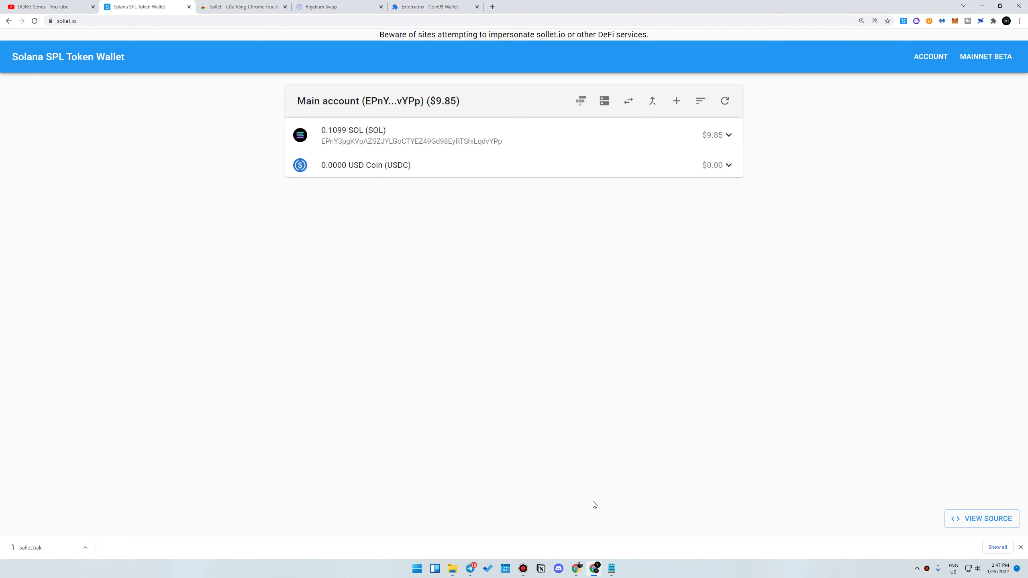
Switch to the other browser window's Sollet wallet, reload it and open the DEX accounts management from the swap settings.
click(576, 570)
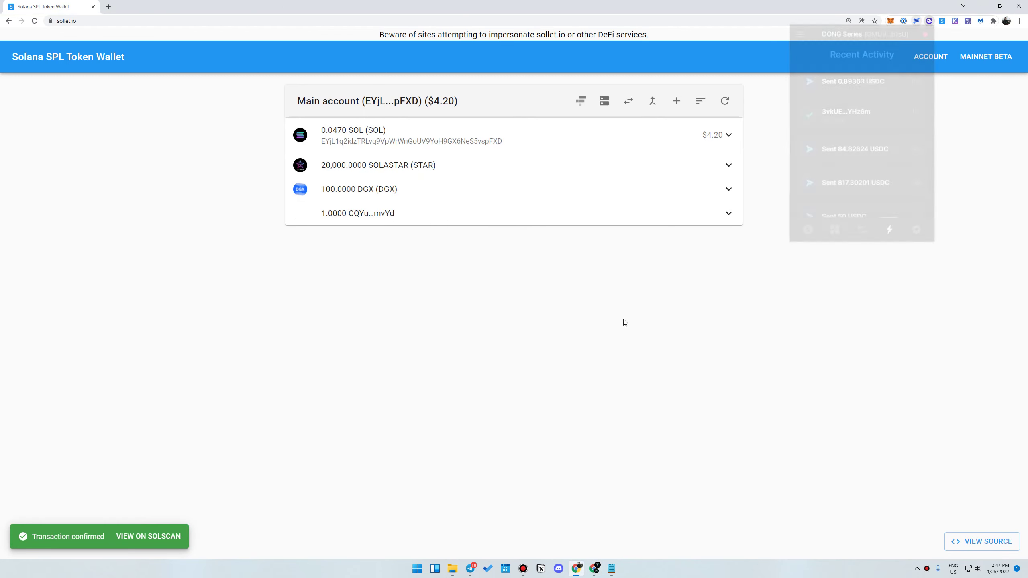
click(35, 20)
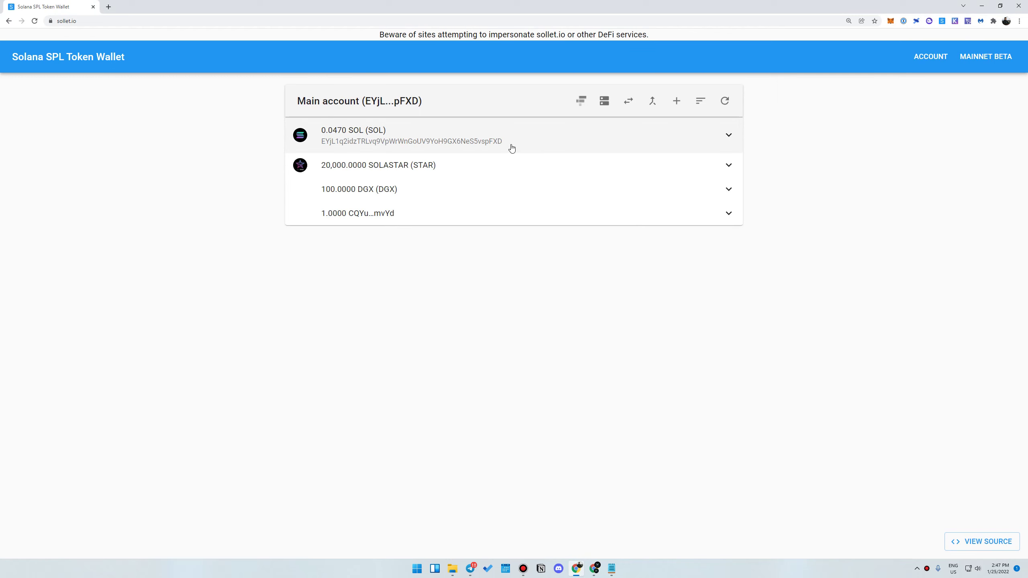
click(629, 102)
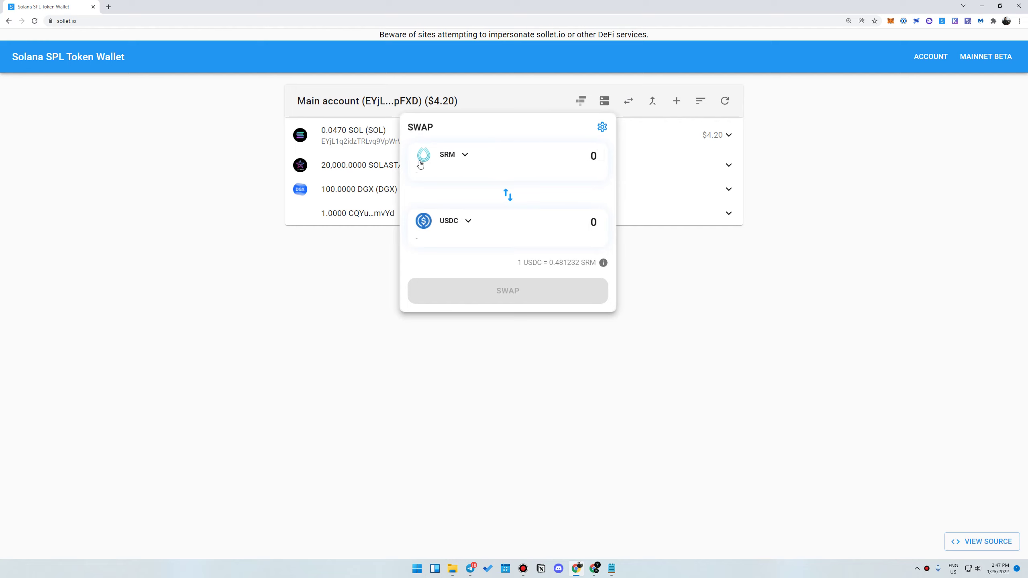
click(603, 127)
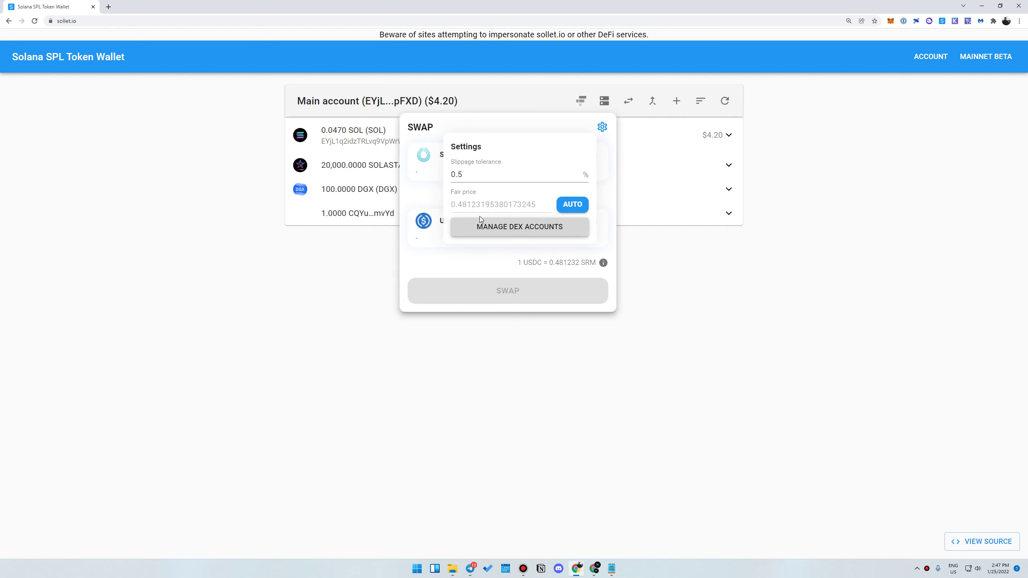
click(537, 228)
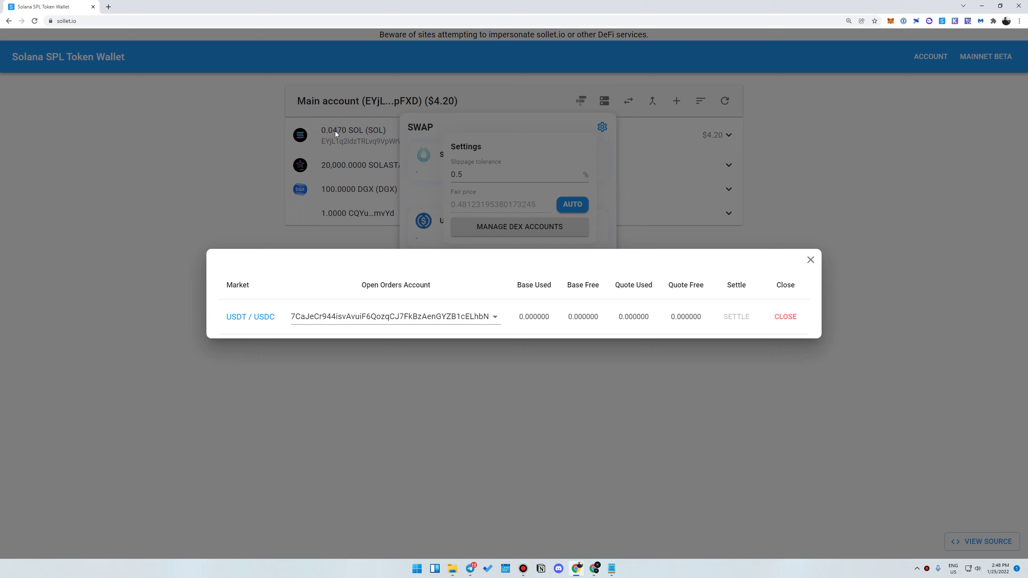
Close the USDT / USDC open orders account, and exit the DEX accounts list and the swap dialog.
click(785, 318)
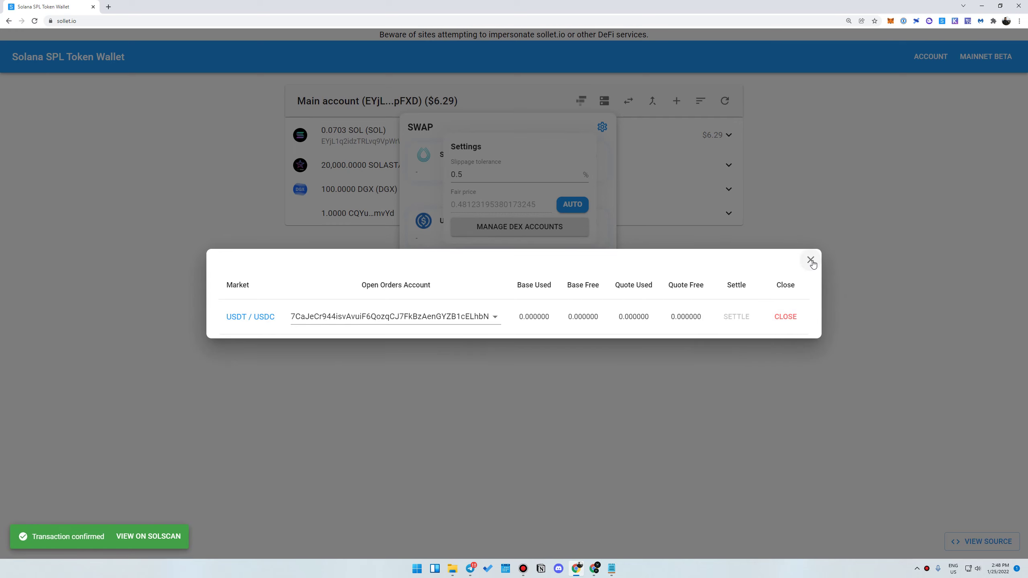
click(811, 261)
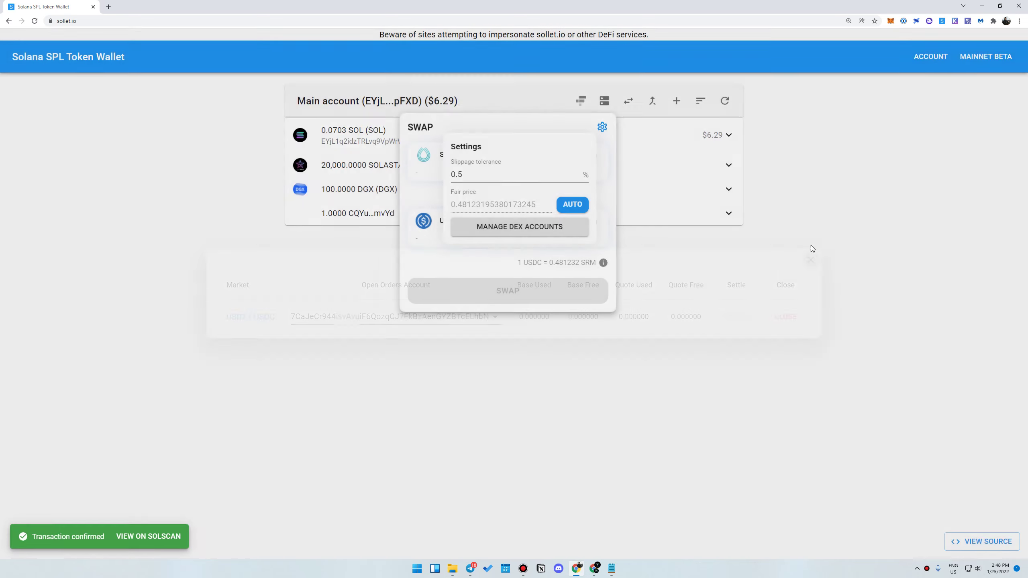
click(753, 333)
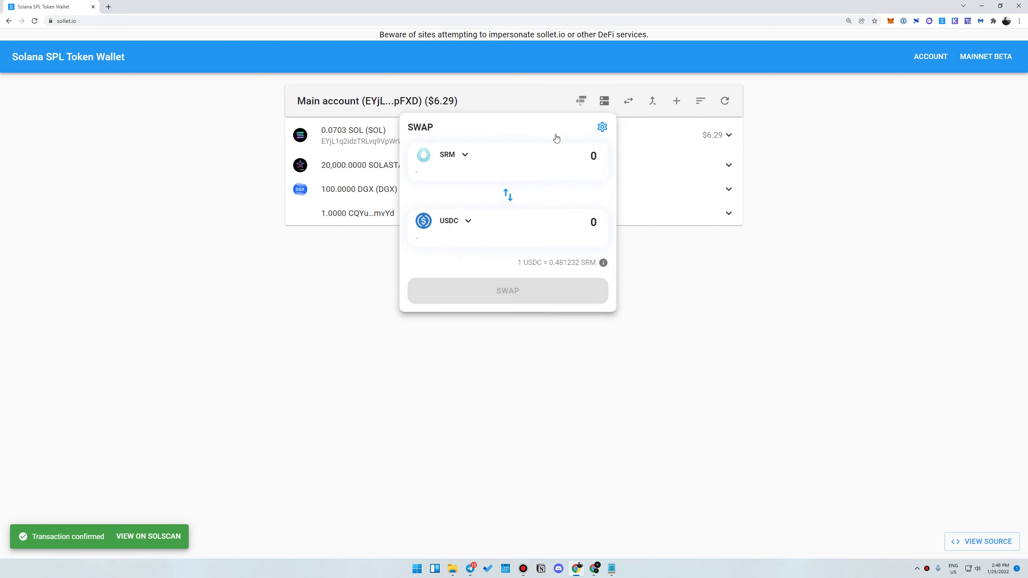
key(Escape)
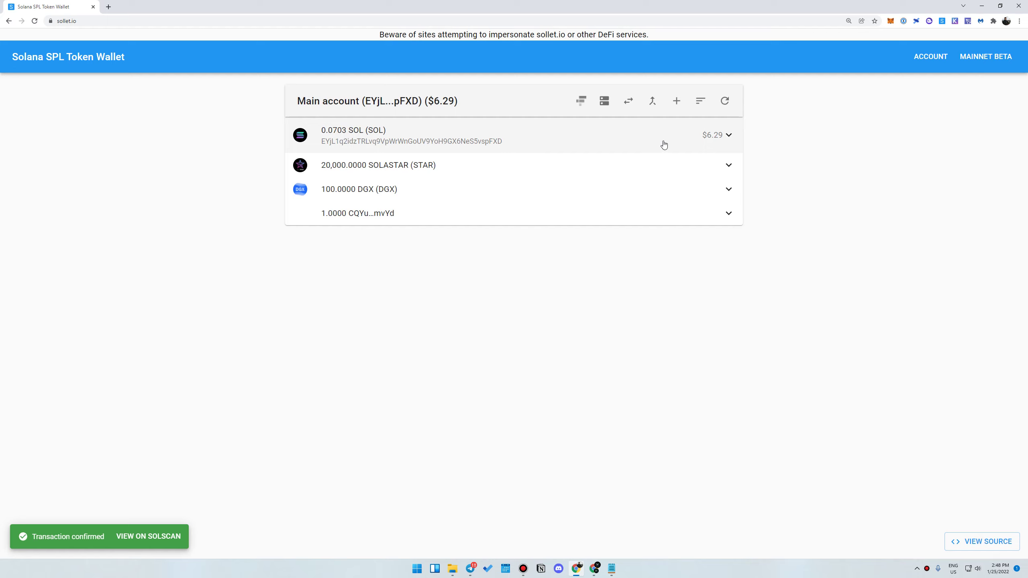
Recheck the open DEX accounts from the swap settings and close the accounts list.
click(628, 101)
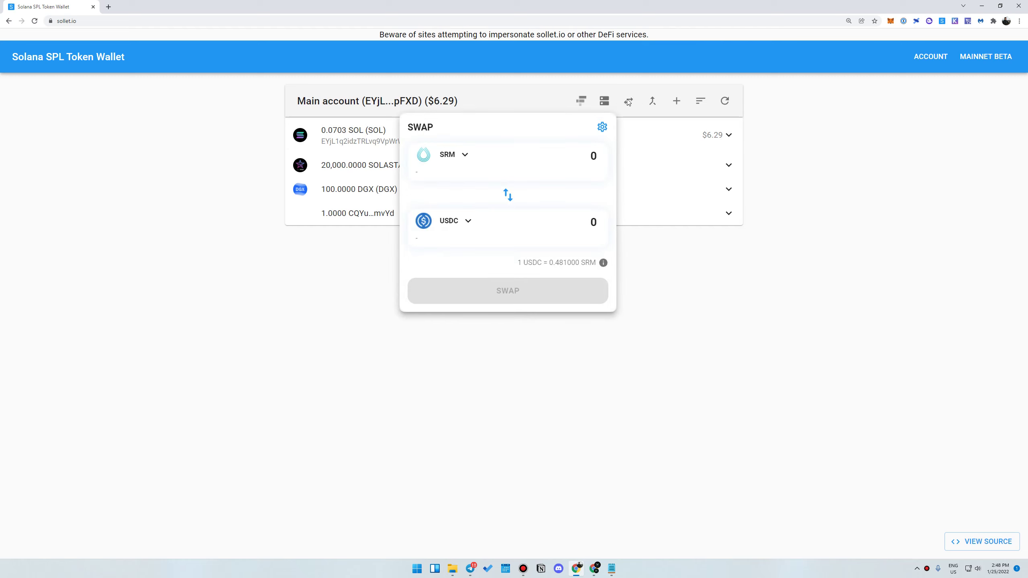
click(602, 128)
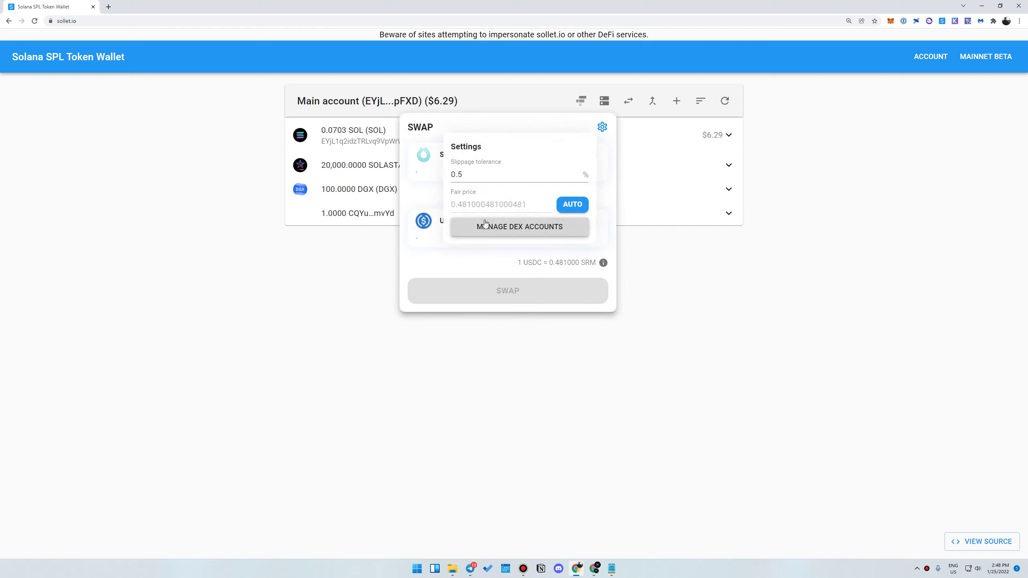
click(502, 228)
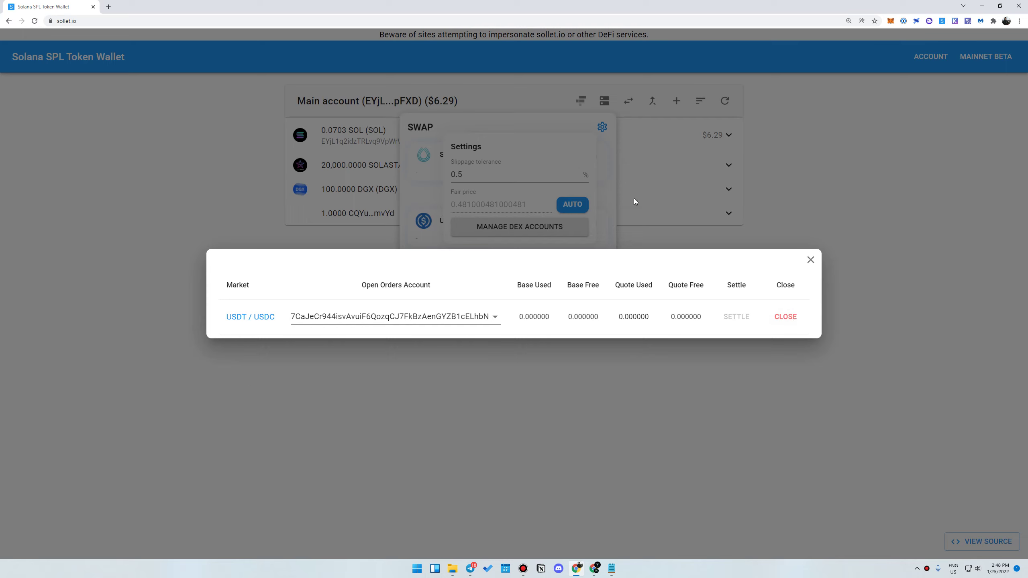
click(810, 260)
click(773, 315)
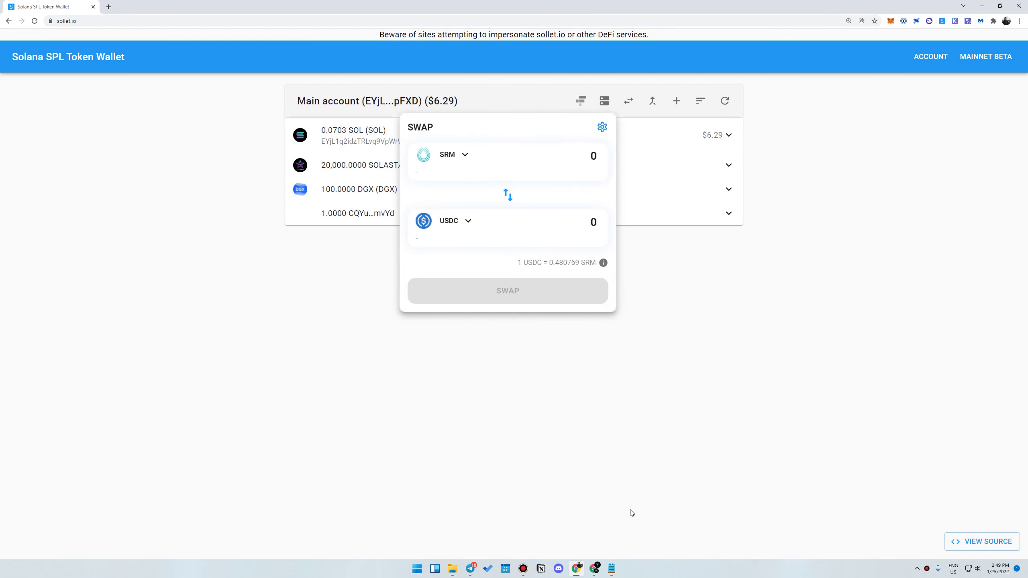
Switch to the other browser window, search Google for "bonfida dex" in a new tab and open the Bonfida DEX site.
click(594, 569)
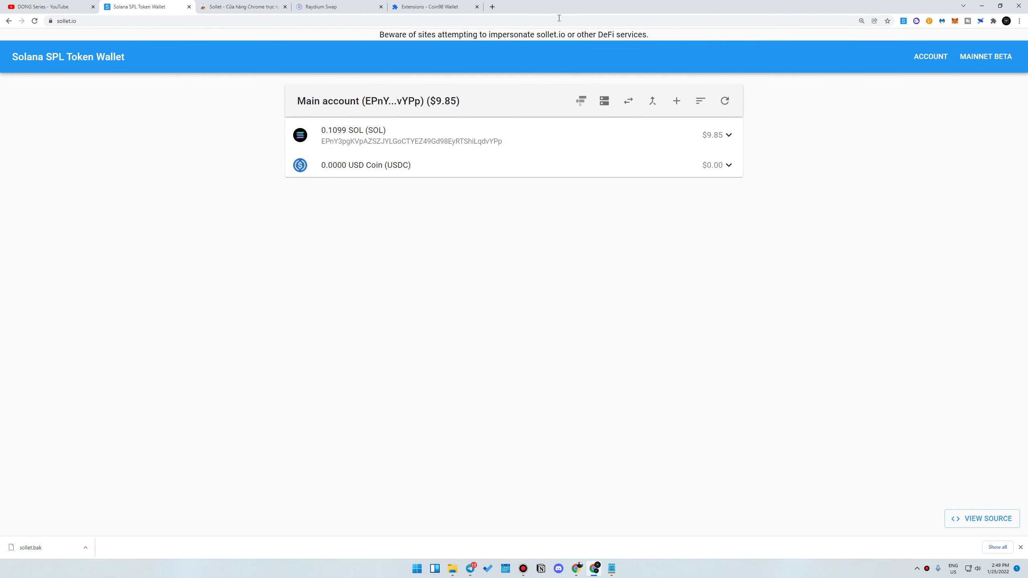
key(ctrl+t)
text(bo)
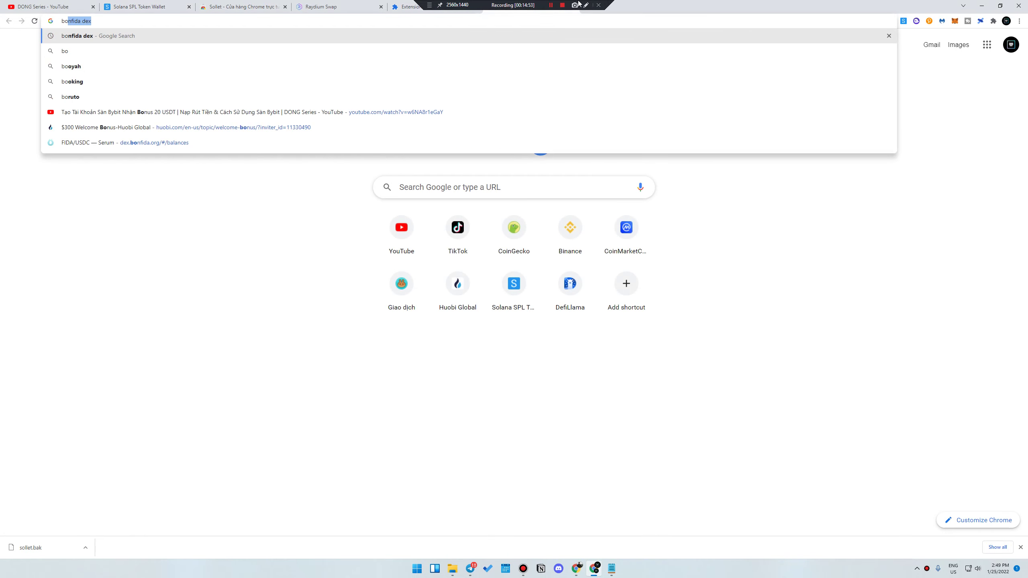
text(nfida dex)
key(Return)
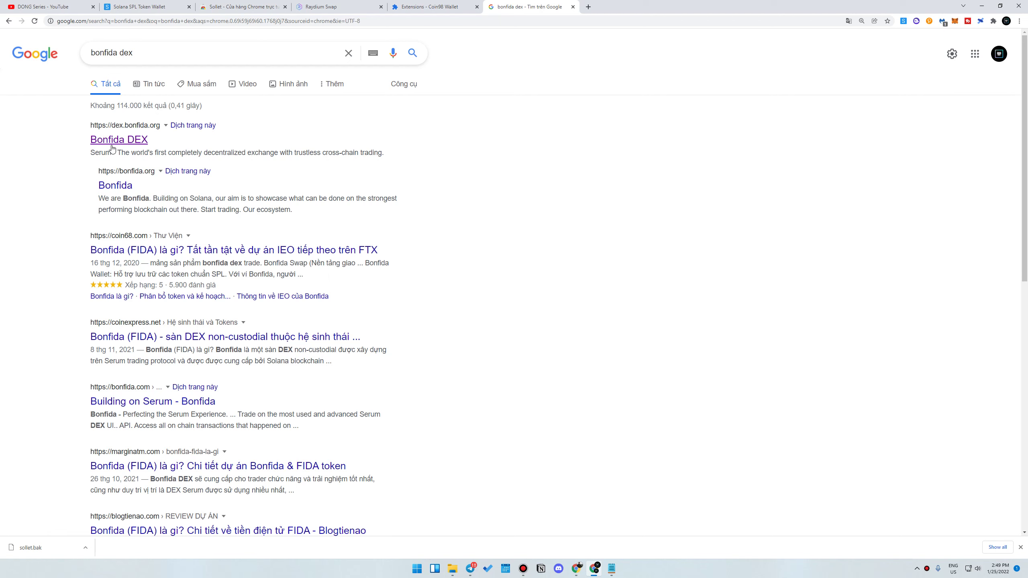
drag(112, 153, 91, 152)
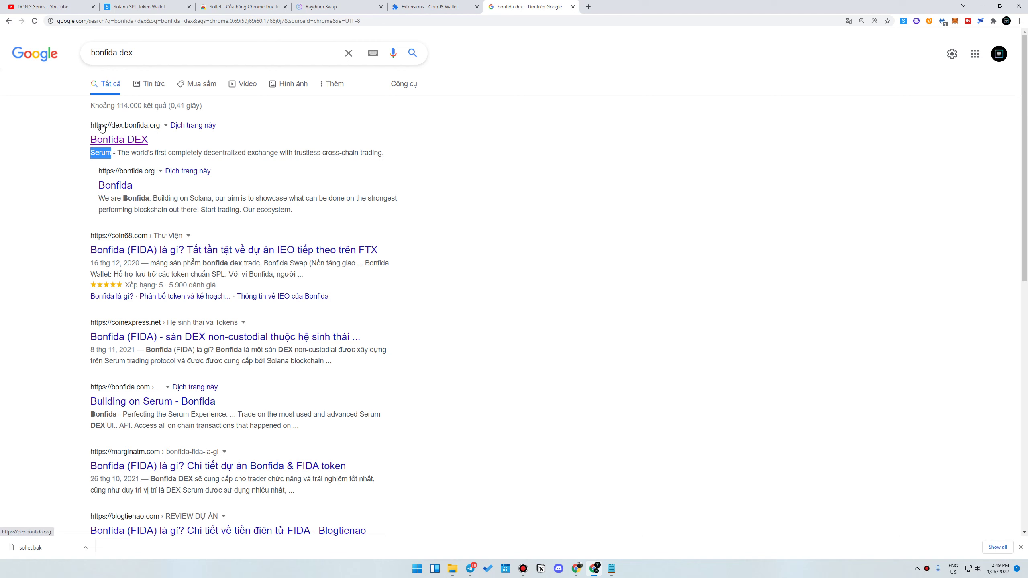
click(116, 142)
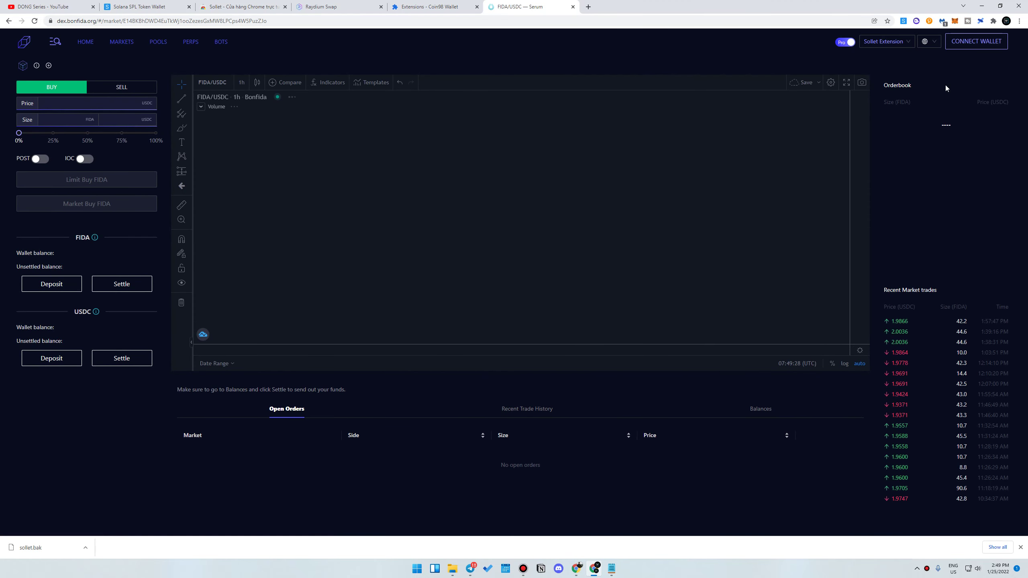
Connect the main account to Bonfida DEX with the Sollet Extension as the wallet provider.
click(974, 48)
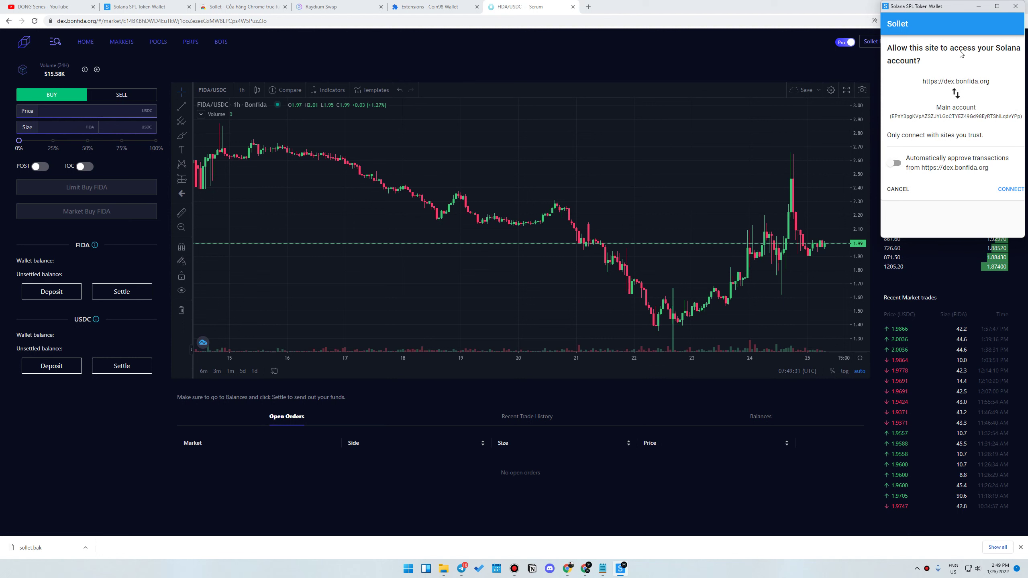
click(1015, 6)
click(886, 41)
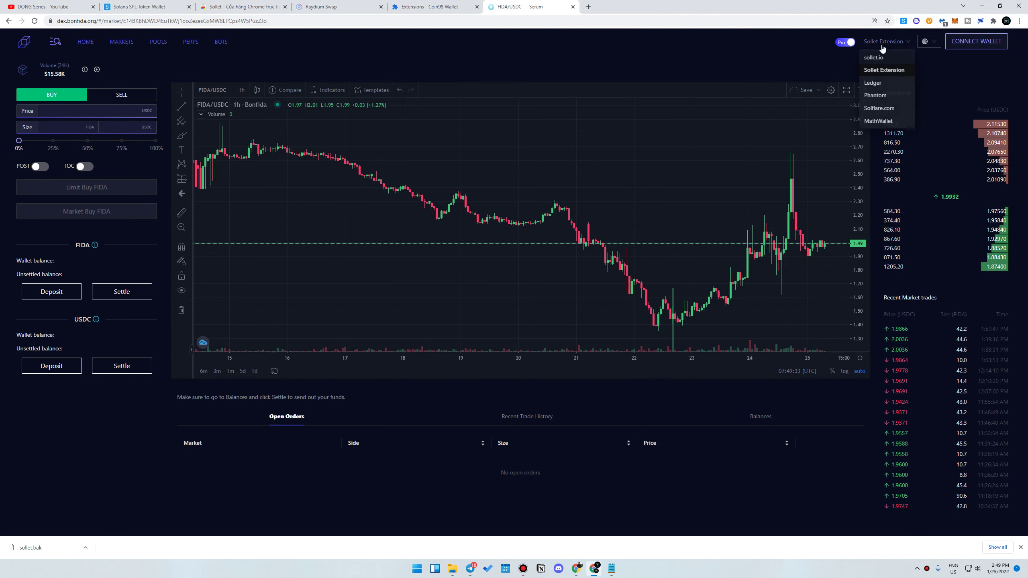
click(885, 73)
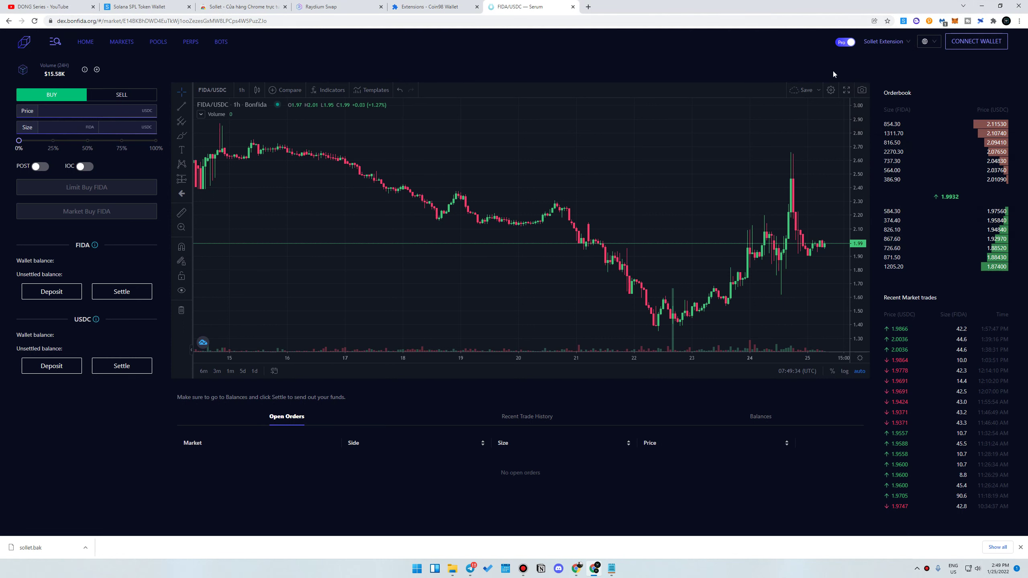
click(988, 49)
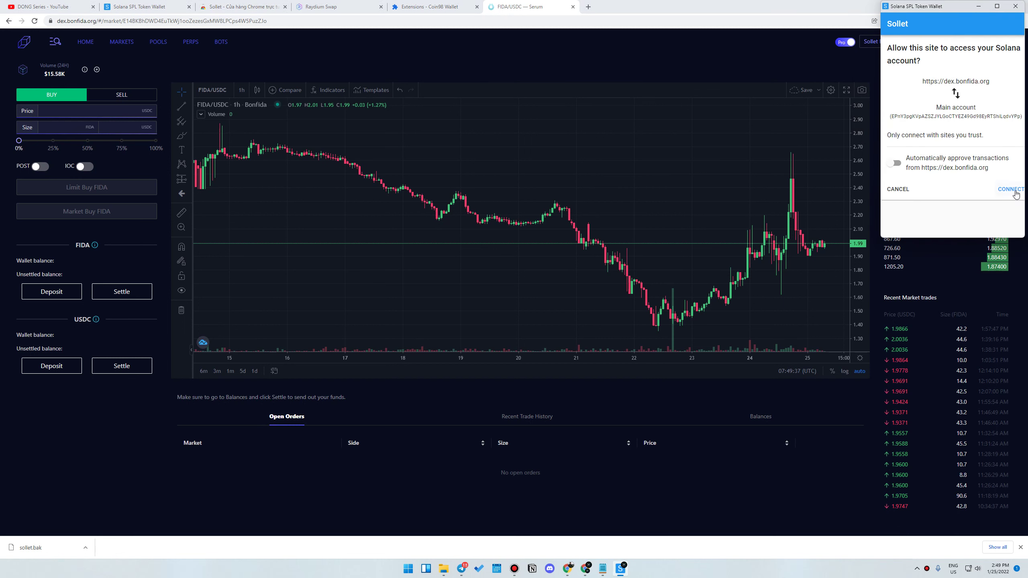
click(1015, 194)
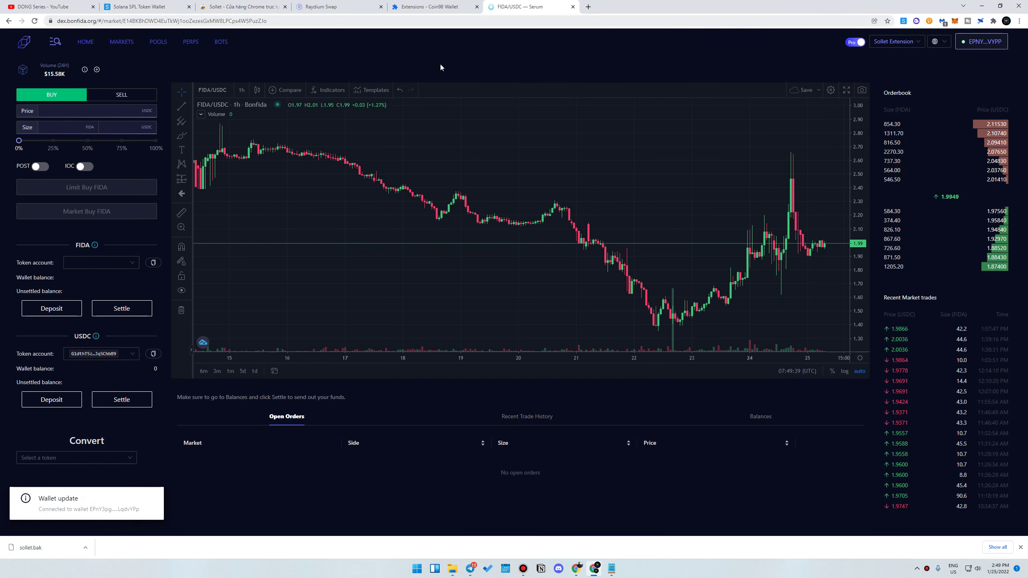
Show the wallet balances on Bonfida including zero balances, and compare them with the sollet.io wallet.
mouse_move(988, 47)
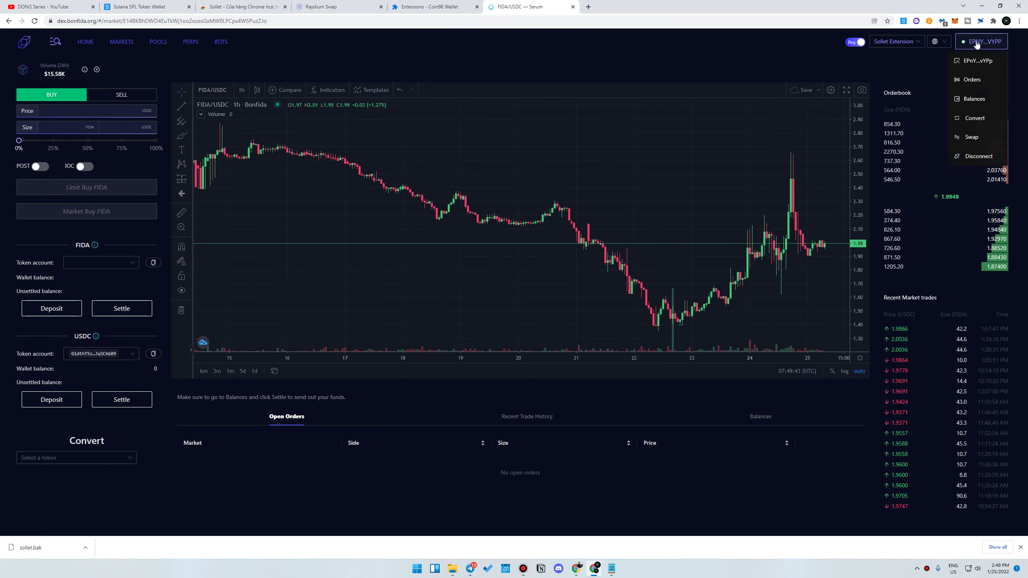
click(976, 102)
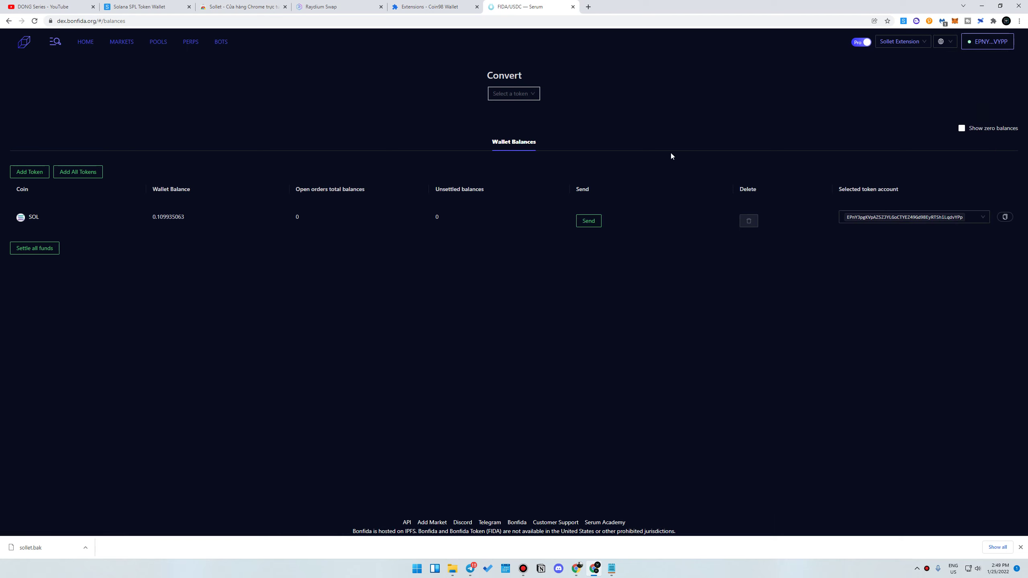
click(961, 129)
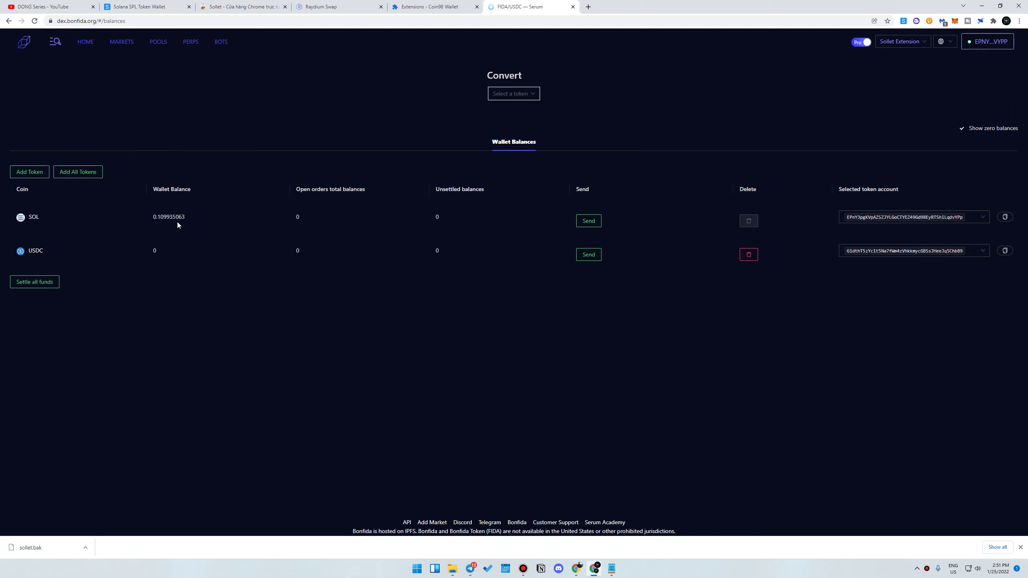
click(140, 7)
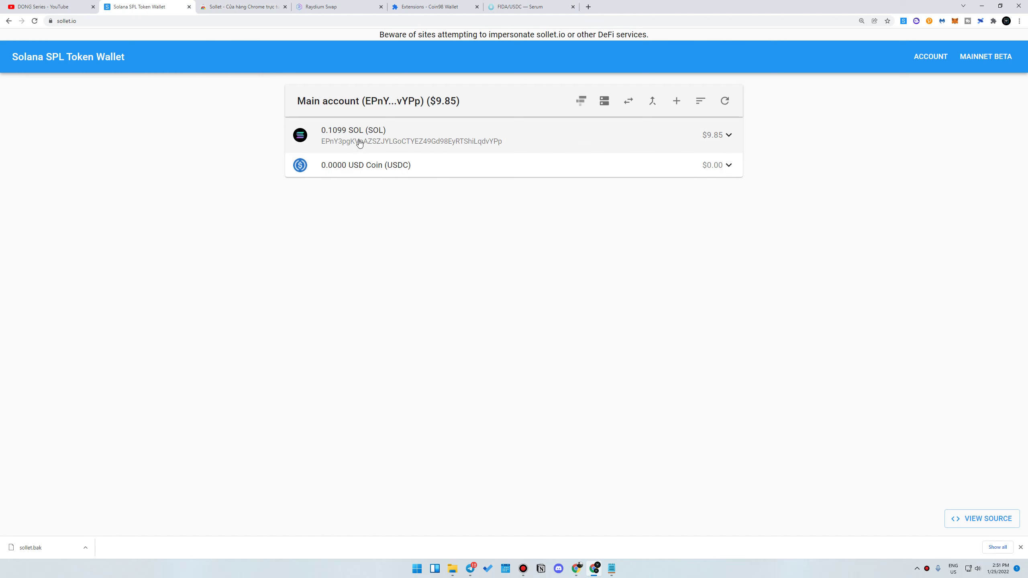
click(504, 7)
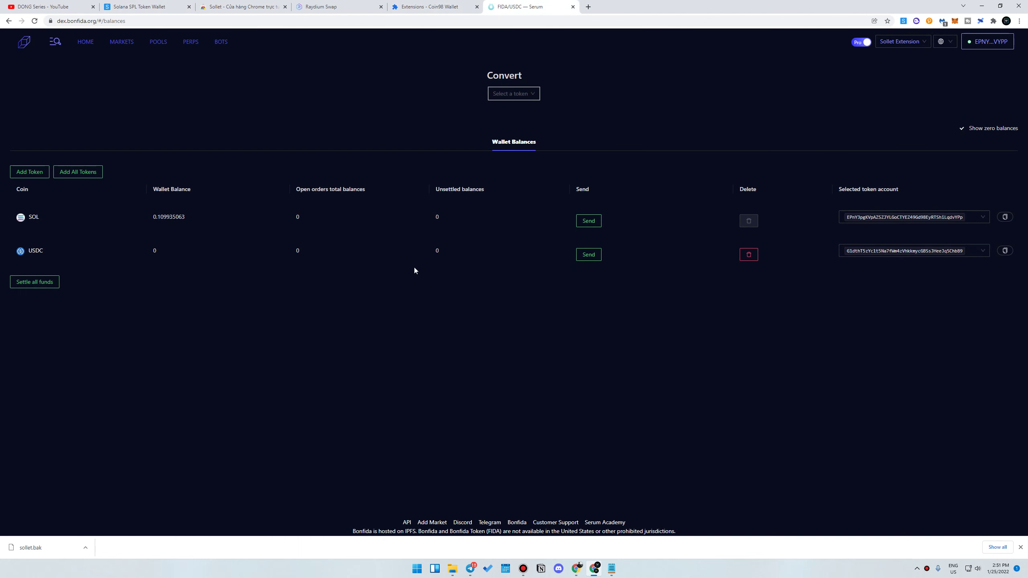
Delete the empty USDC token account on Bonfida, approve the closing transaction and return to the sollet.io wallet.
click(749, 254)
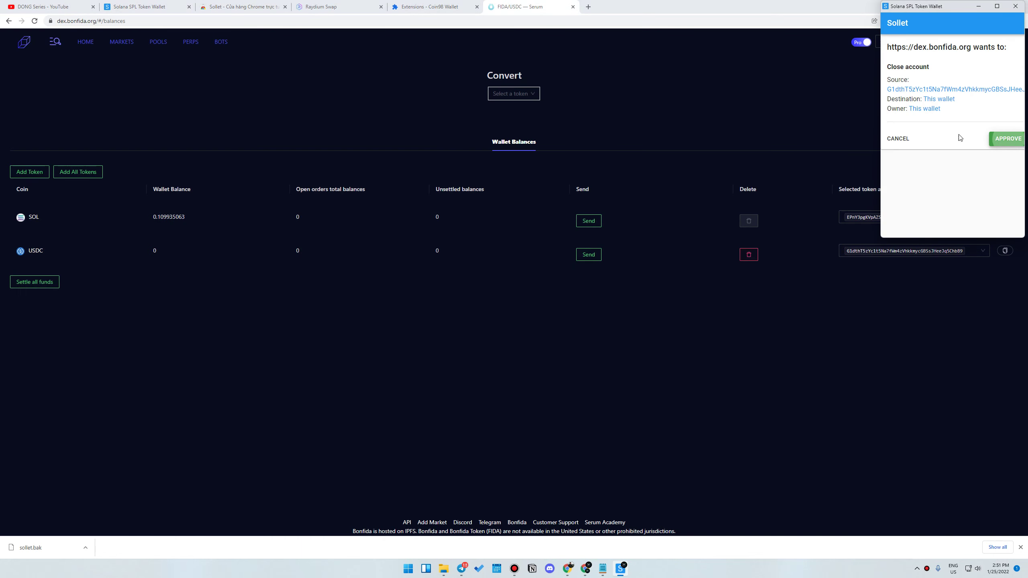
click(1007, 139)
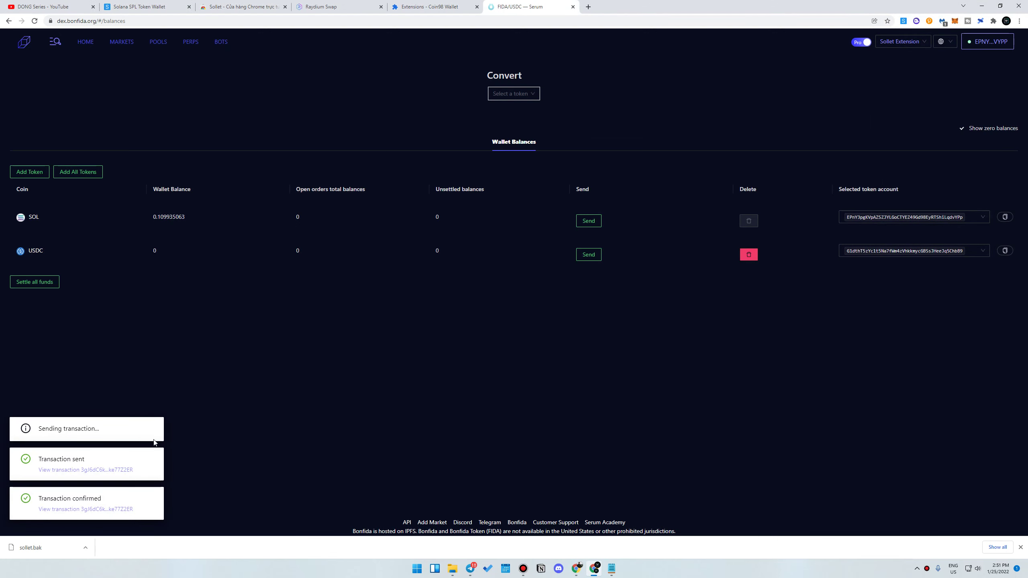
click(155, 6)
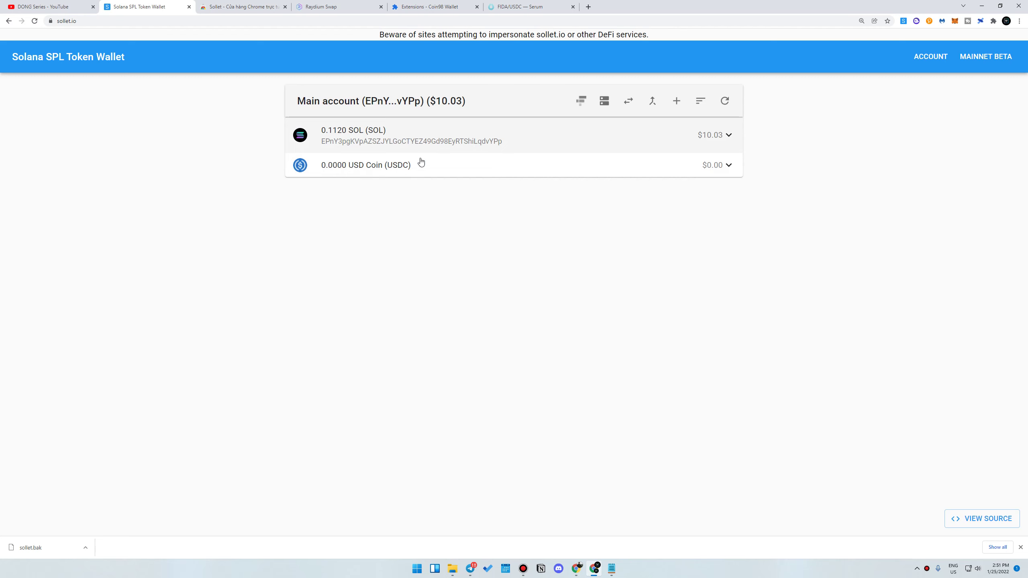
Review the account-closing and Devnet/Testnet items of the outline in Notepad and return to the wallet.
click(611, 568)
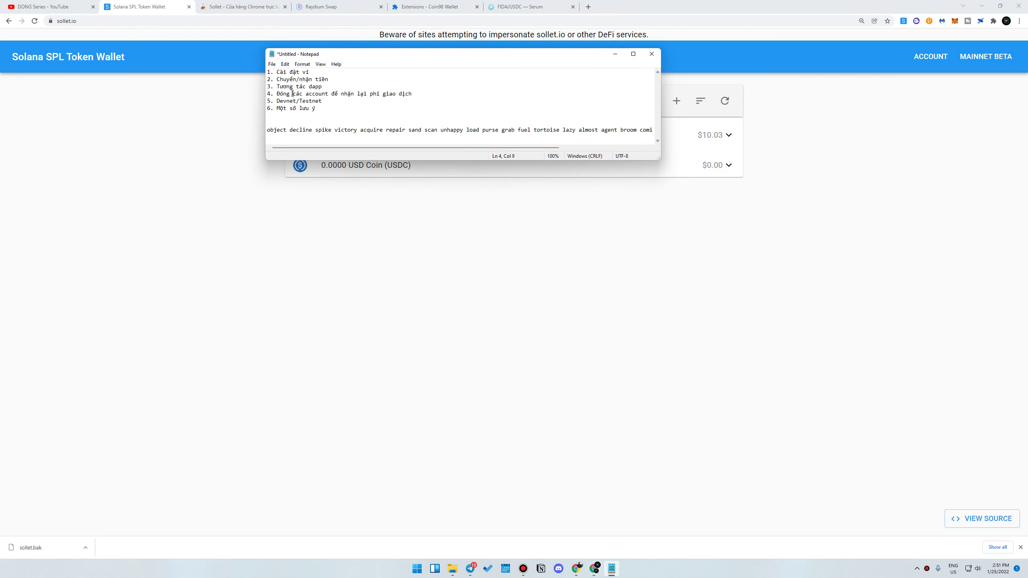
drag(293, 93, 421, 92)
click(433, 100)
click(725, 295)
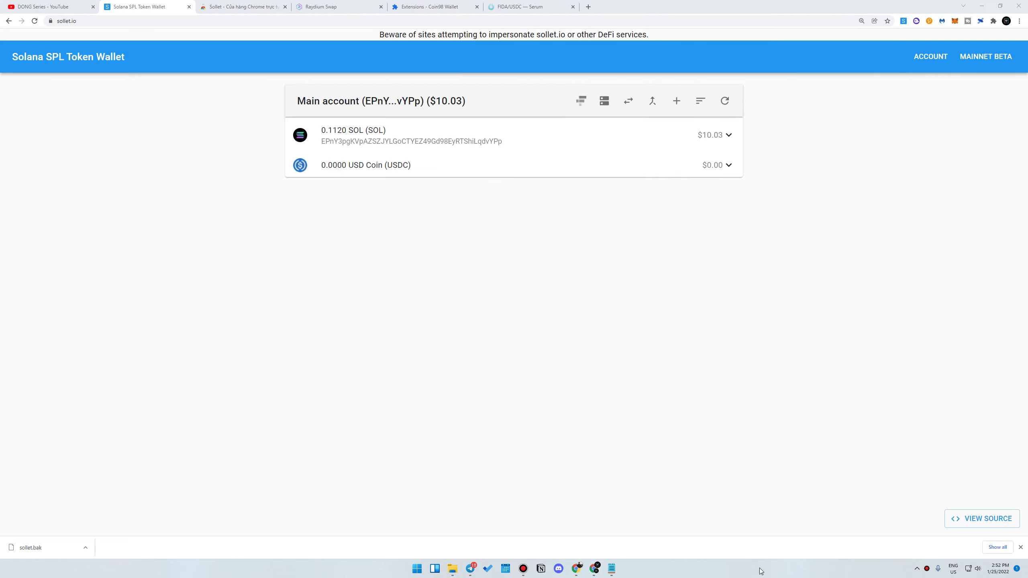
click(612, 569)
drag(324, 100, 277, 101)
click(410, 248)
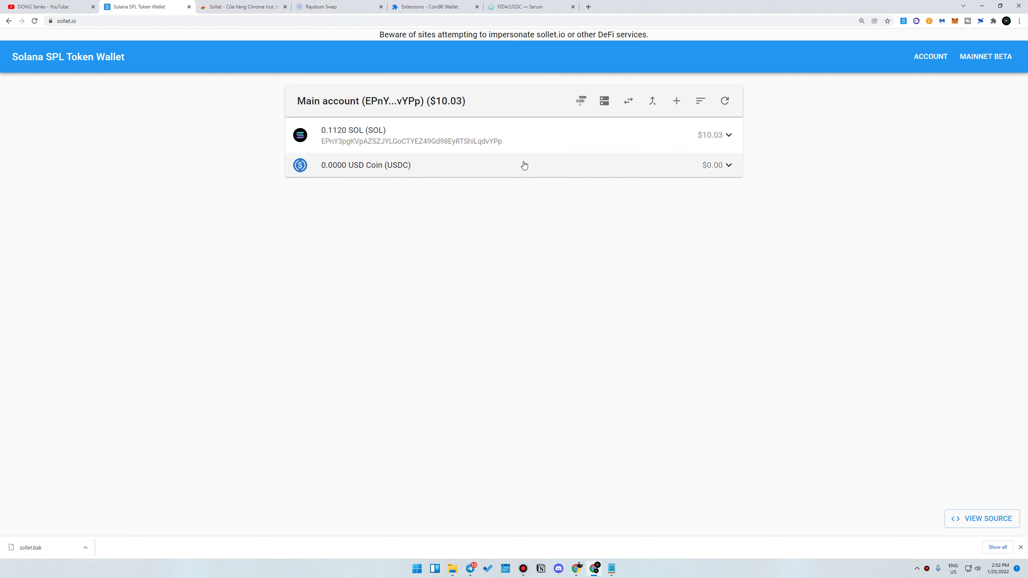
Switch the wallet network to Devnet and Testnet, and return it to Mainnet Beta.
click(991, 62)
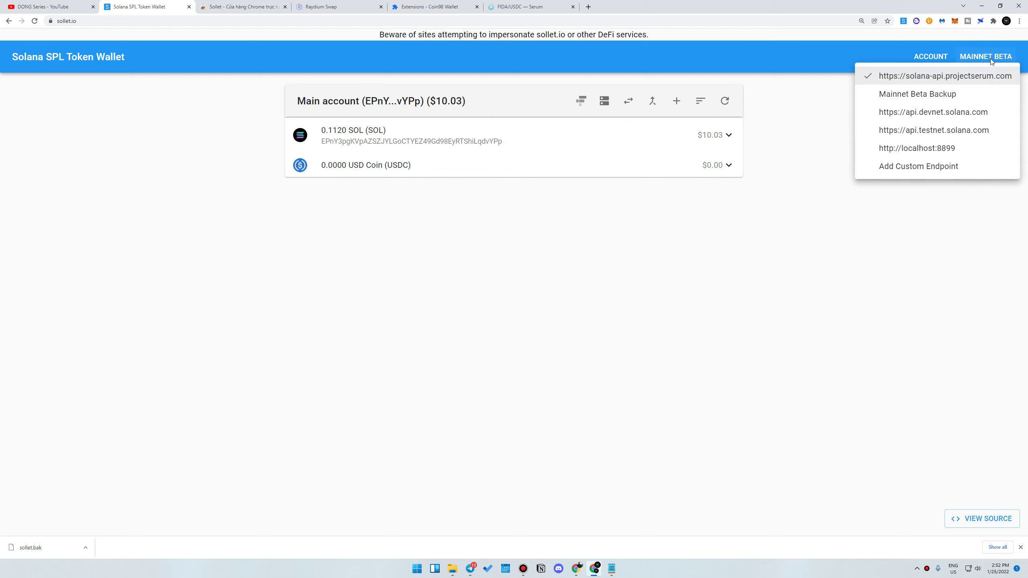
click(928, 120)
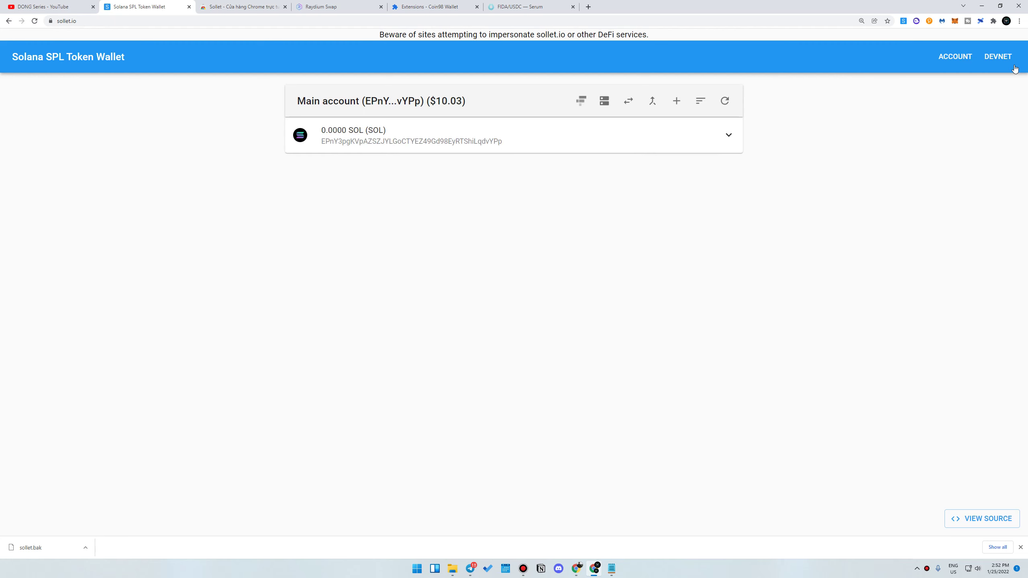
click(998, 60)
click(938, 130)
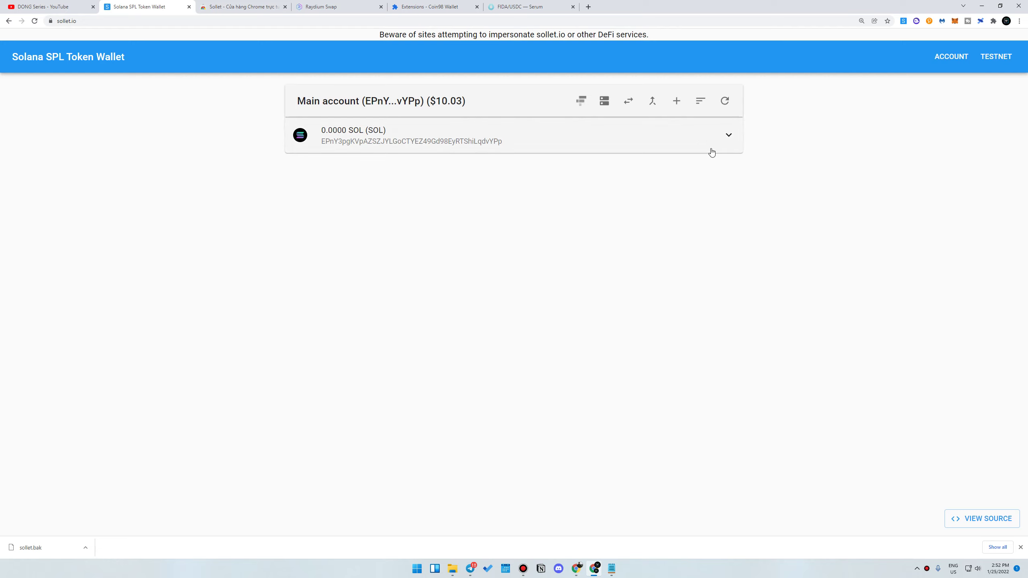
click(772, 571)
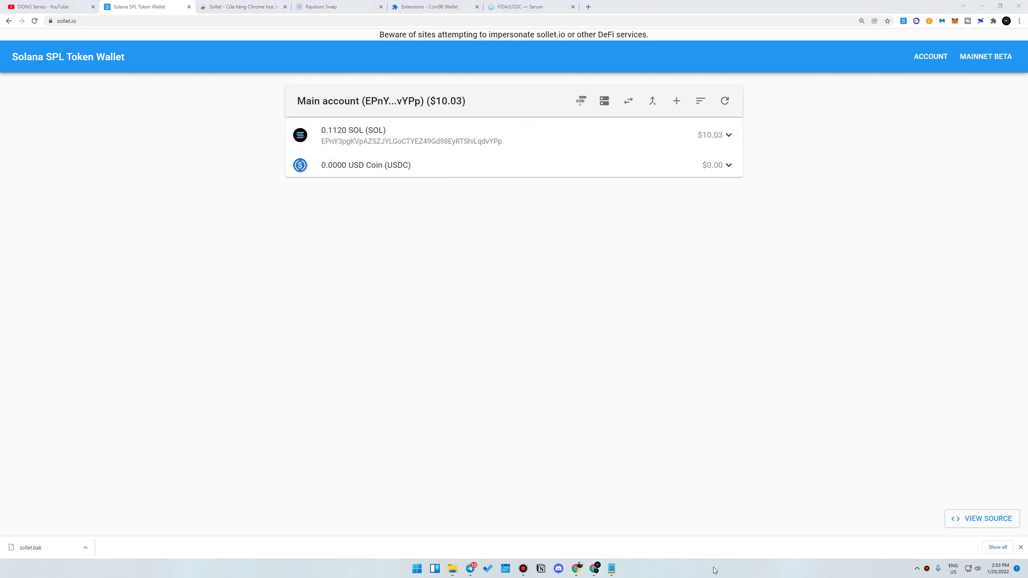
Review the final notes item of the outline in Notepad and go back to the wallet.
click(612, 569)
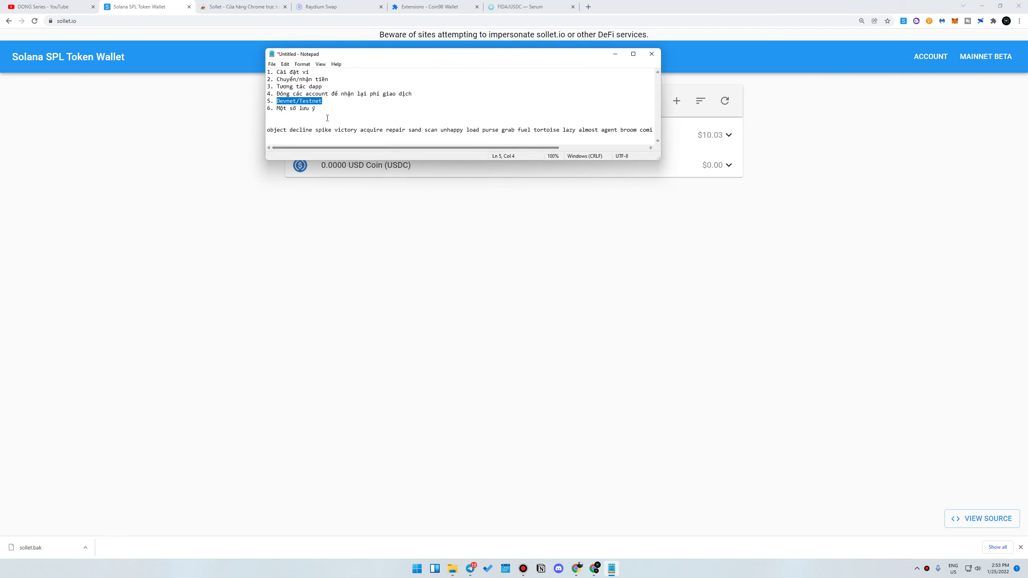
drag(326, 109, 290, 108)
click(423, 211)
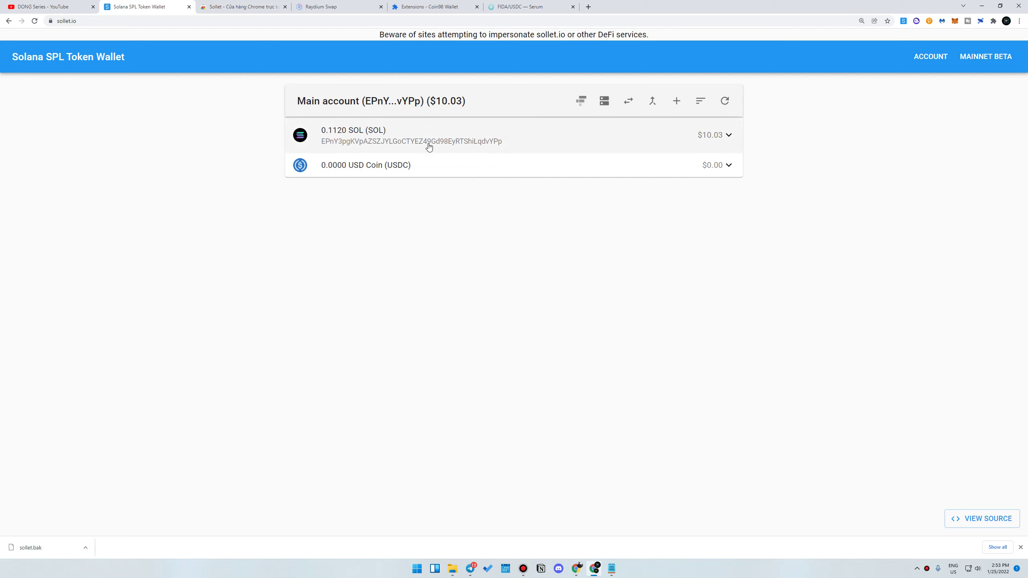
Review the token mint address, name and symbol fields of Add Token's manual input form, check the Bonfida balances page, and dismiss the form.
click(677, 101)
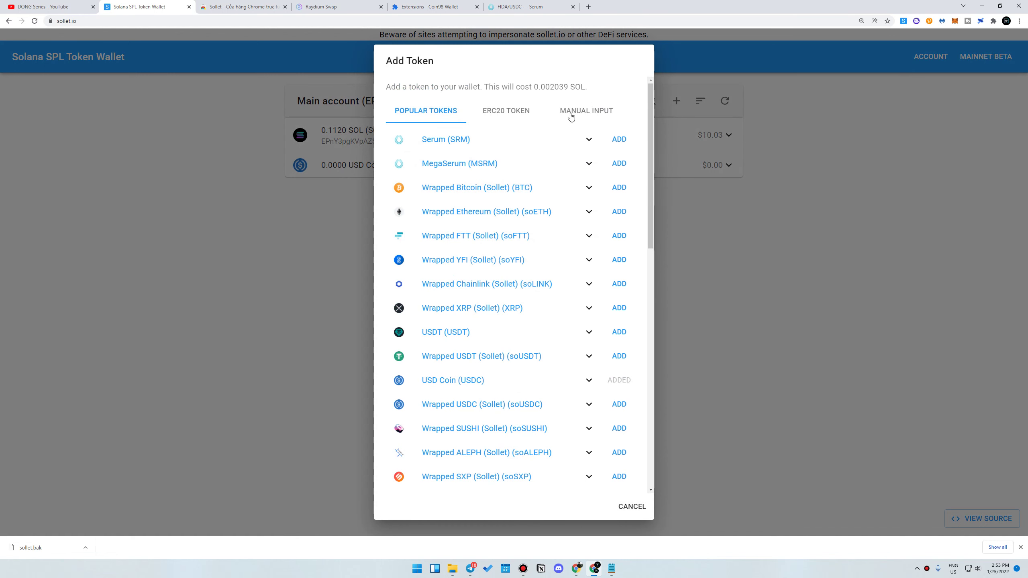
click(593, 113)
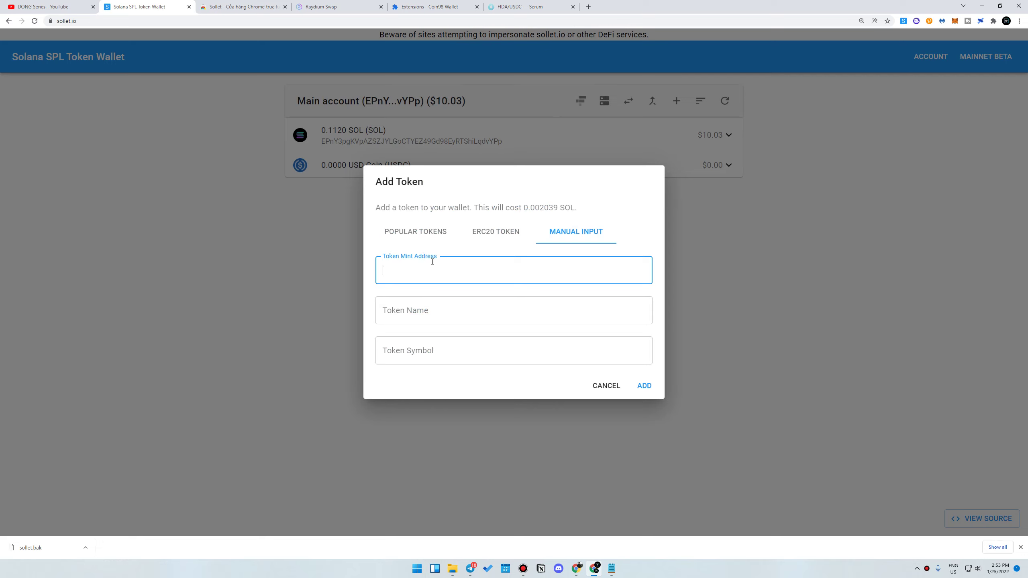
click(435, 315)
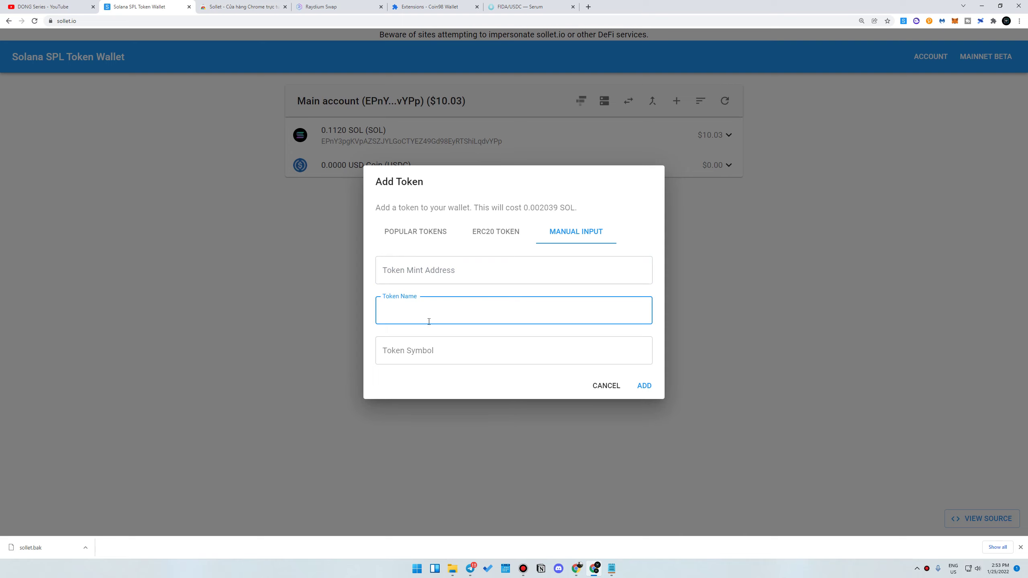
click(454, 356)
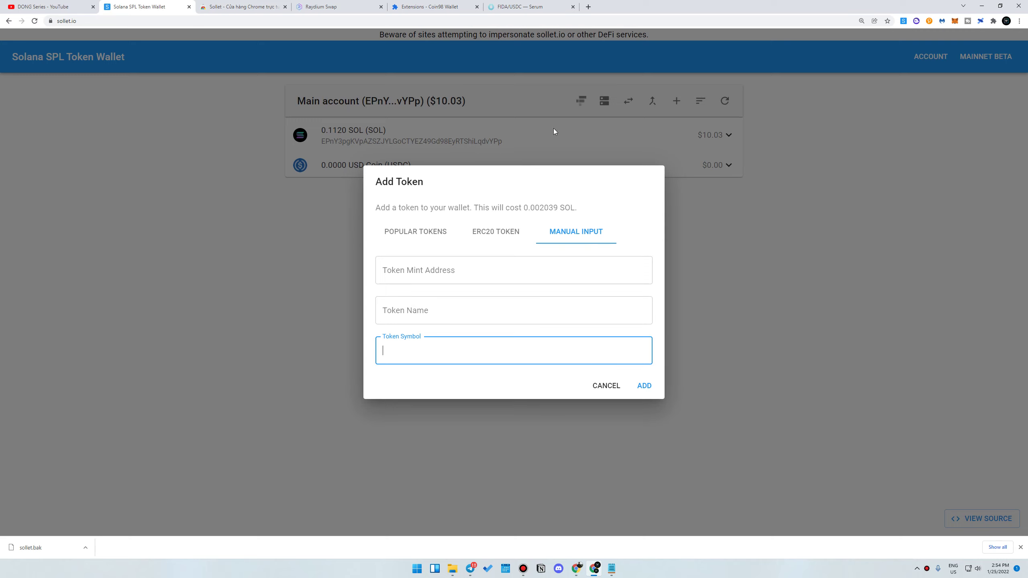
click(531, 7)
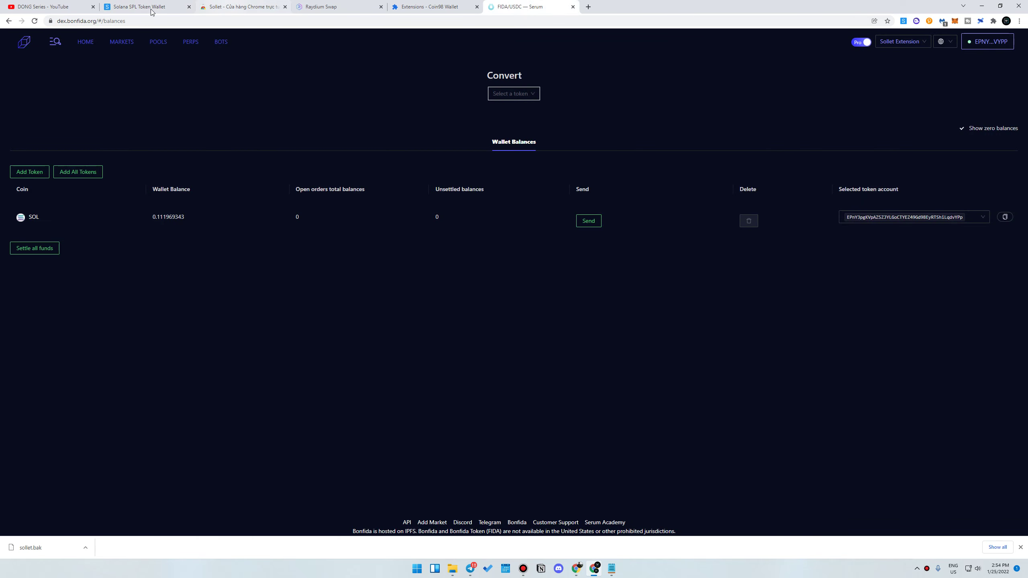
key(ctrl+2)
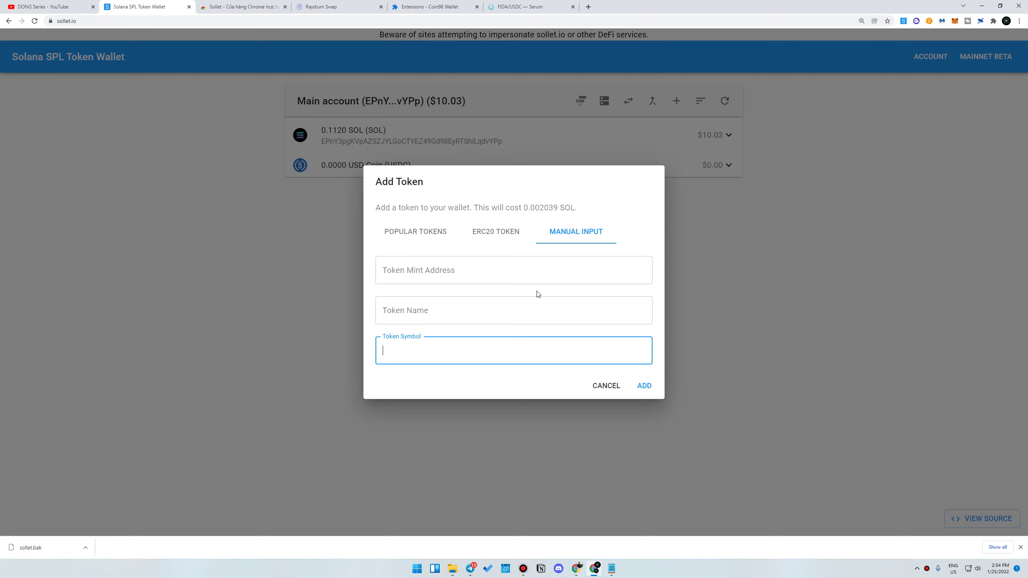
click(720, 437)
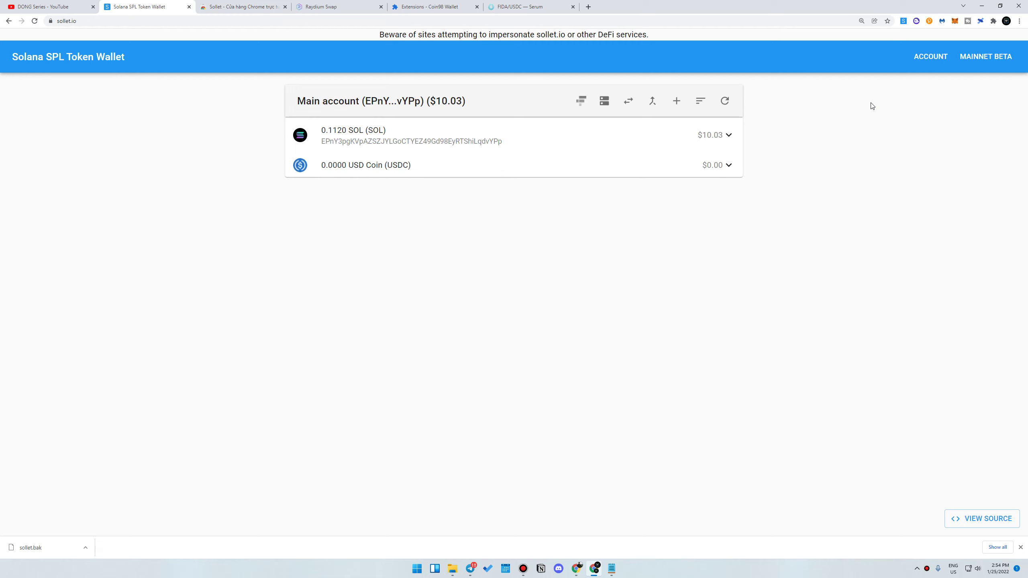
Export the Sollet account's mnemonic, reveal the seed phrase, look through all of its words and close the export dialog.
click(924, 59)
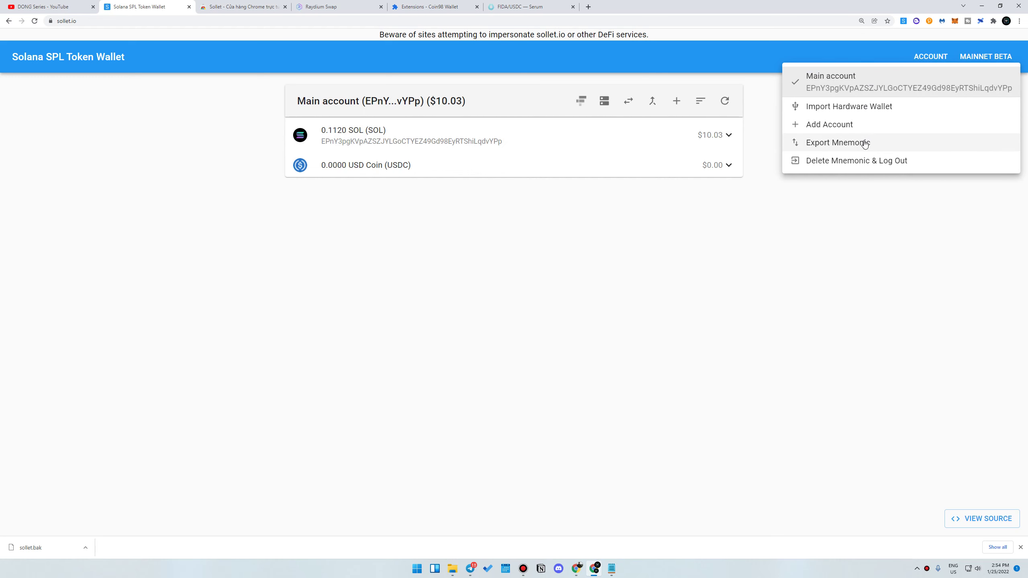
click(864, 142)
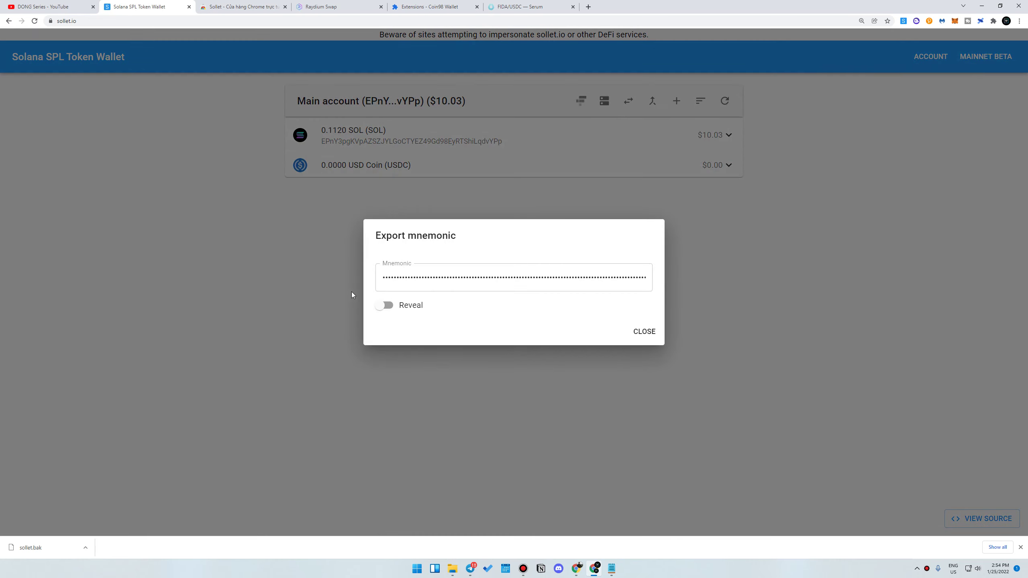
click(390, 311)
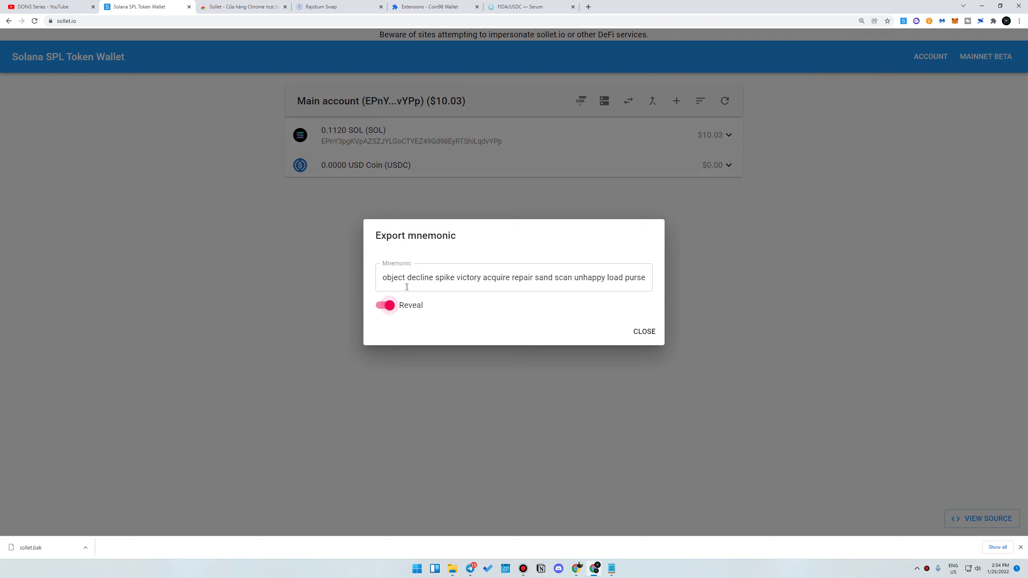
drag(383, 279, 686, 288)
click(569, 299)
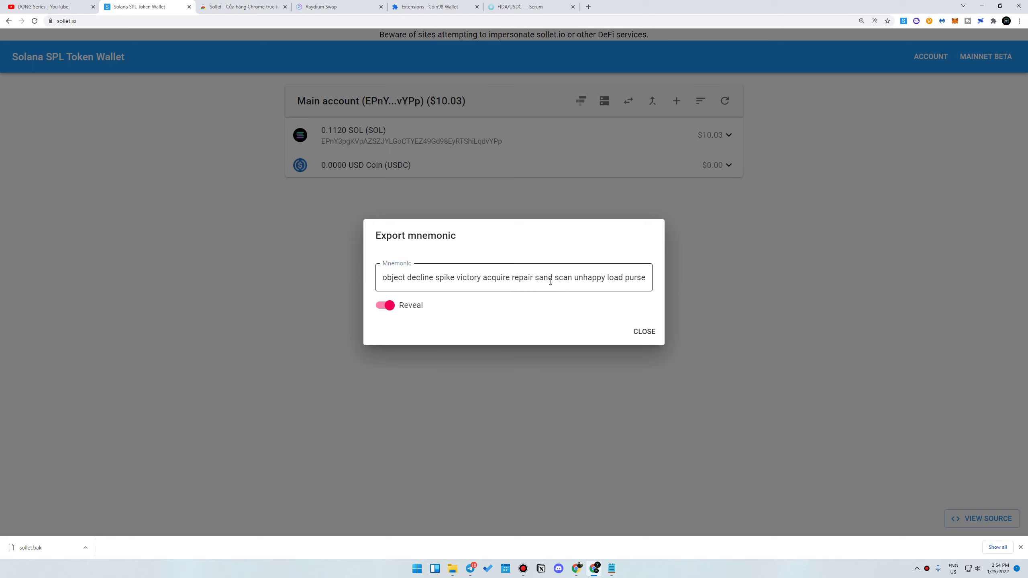
drag(554, 278, 621, 280)
click(516, 281)
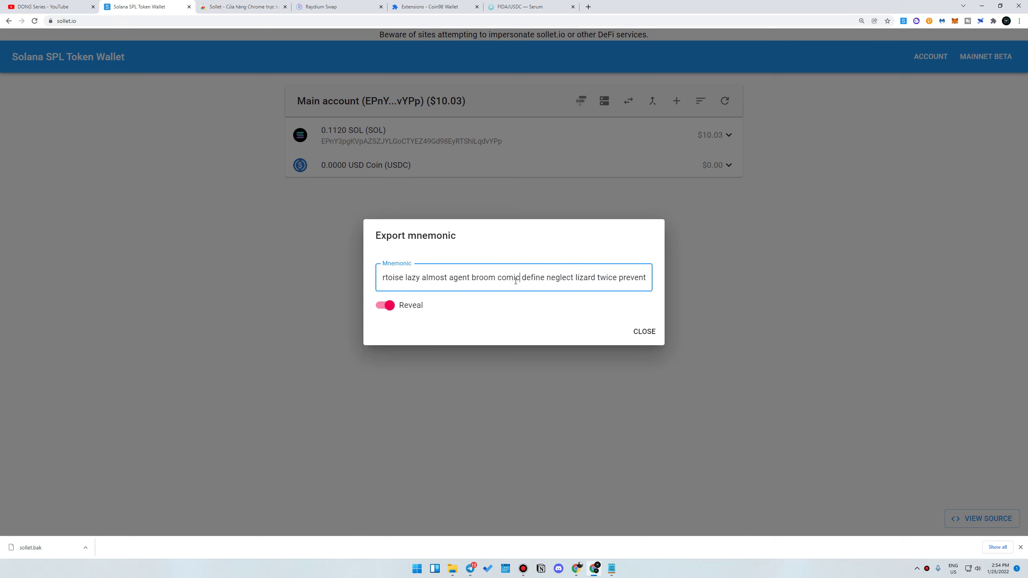
drag(395, 280, 619, 290)
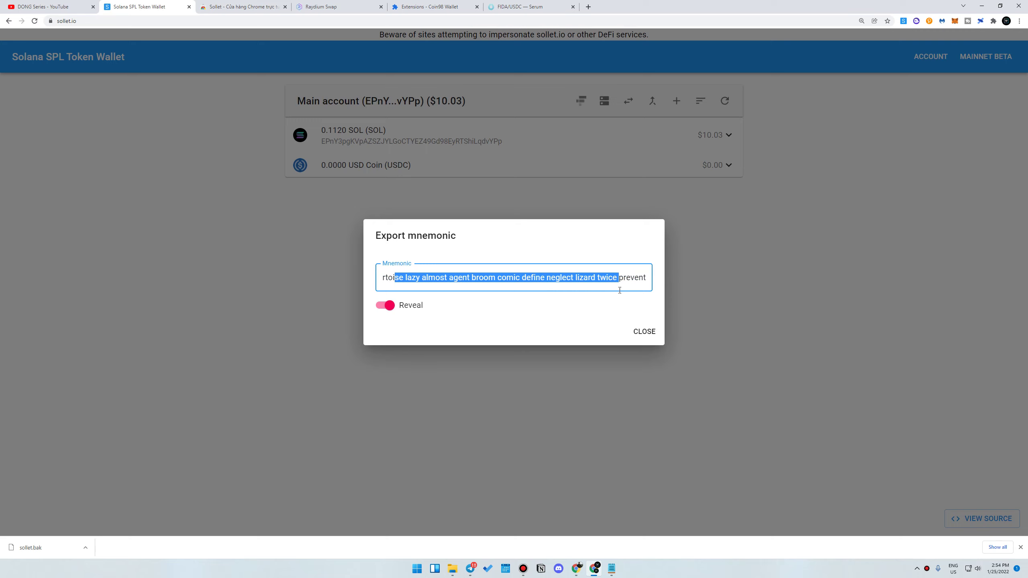
drag(611, 278, 326, 283)
click(412, 279)
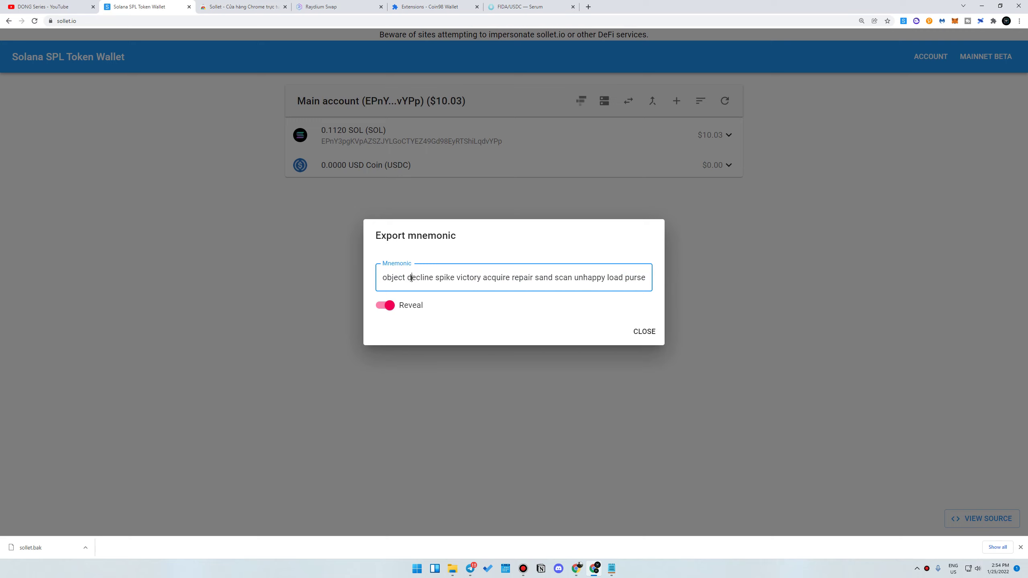
drag(407, 279, 659, 301)
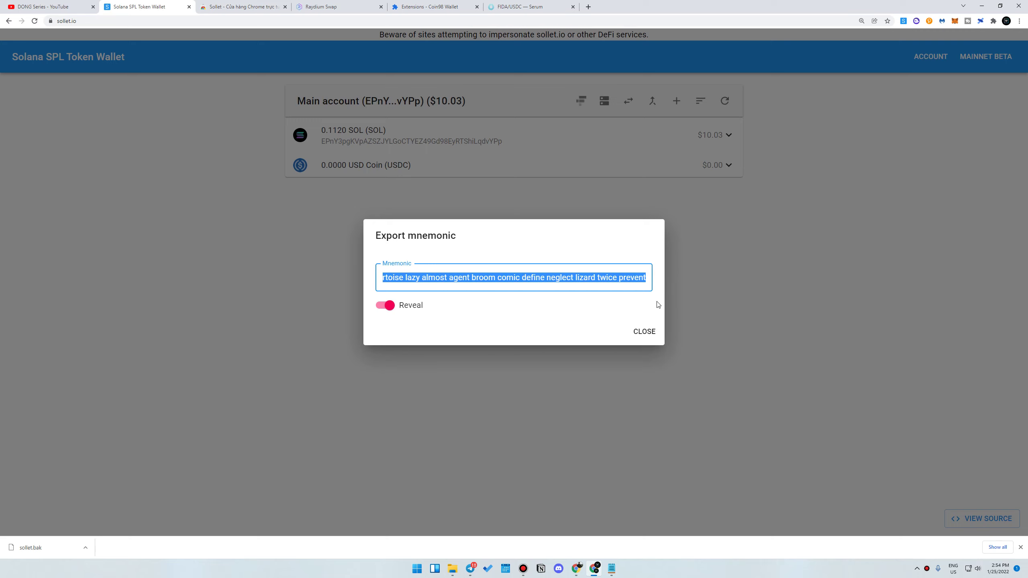
click(645, 331)
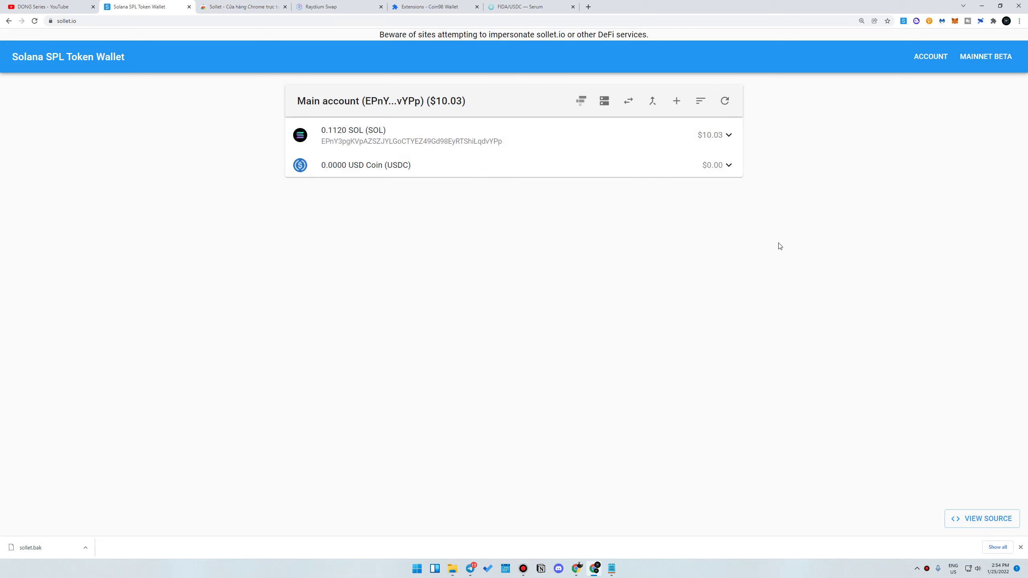
click(612, 569)
click(613, 571)
click(576, 569)
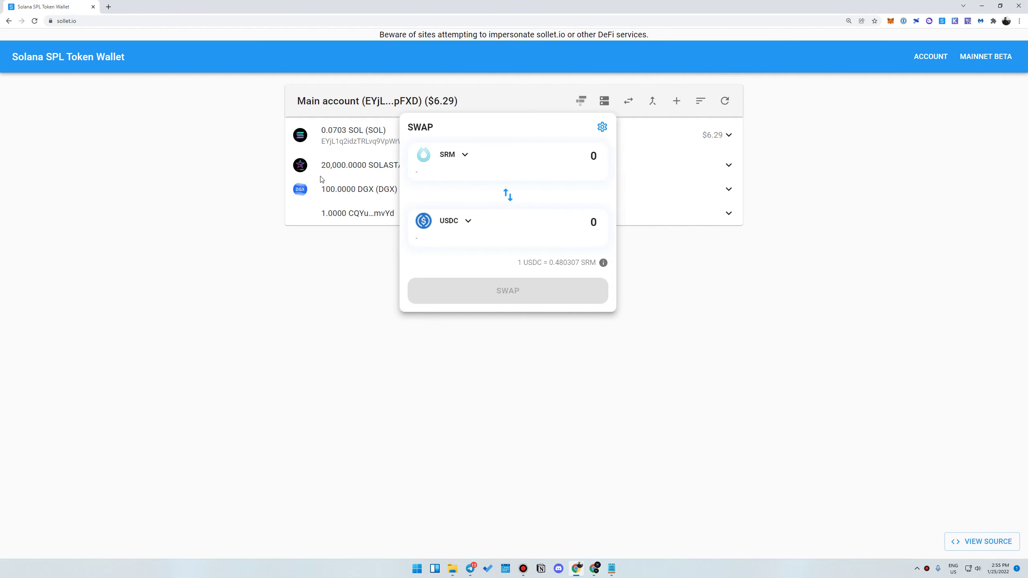
click(576, 569)
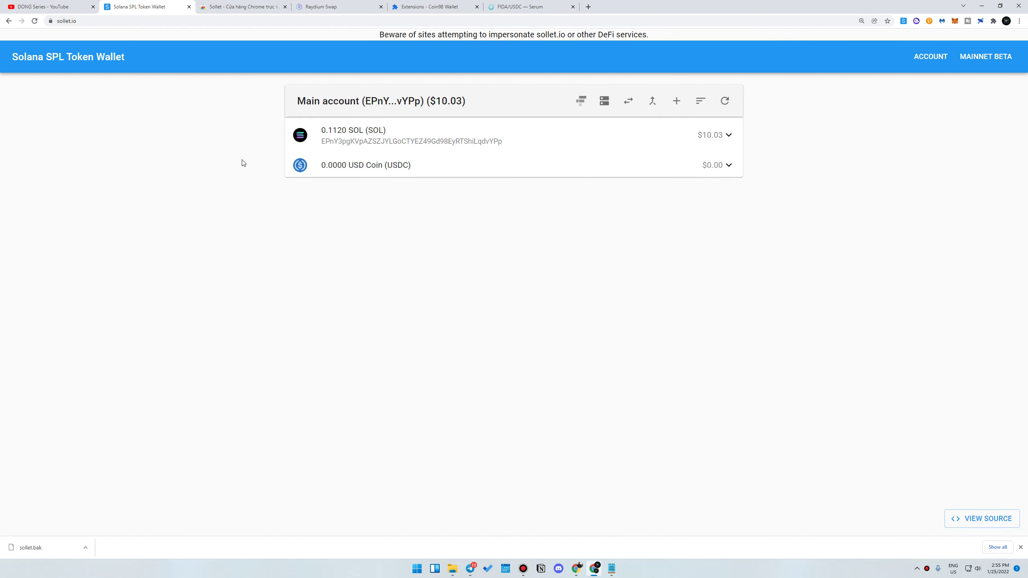
Switch to the YouTube channel page, unlock the Phantom wallet extension with the wallet password and look through its token list.
click(80, 4)
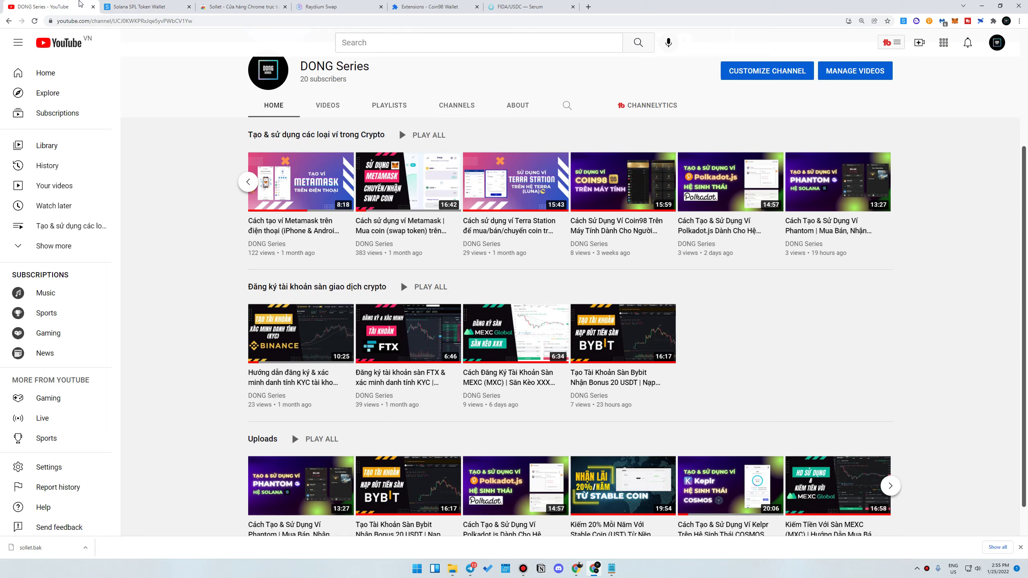
click(916, 21)
text(••••••••••)
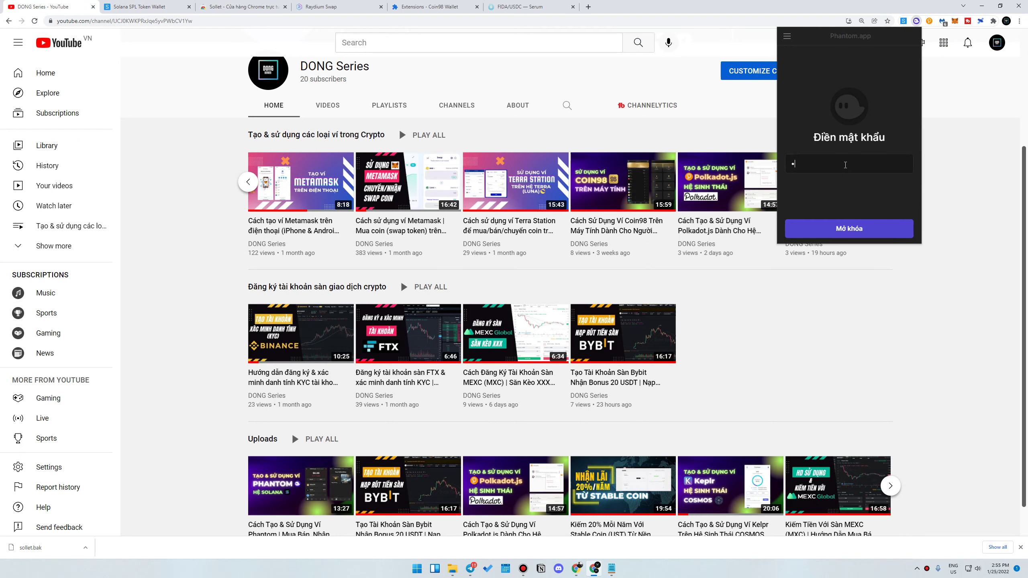
click(878, 233)
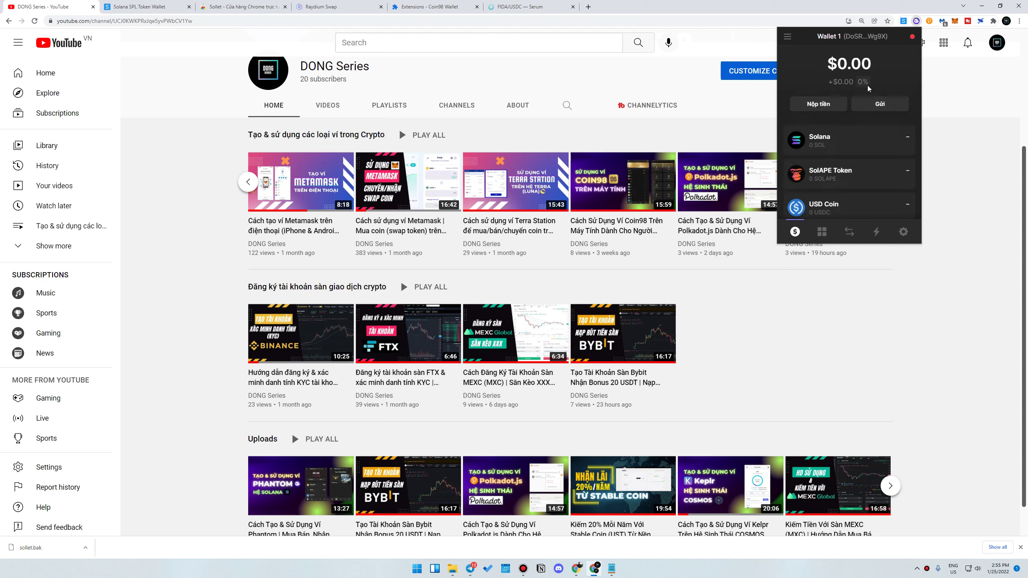
scroll(834, 150, down, 1)
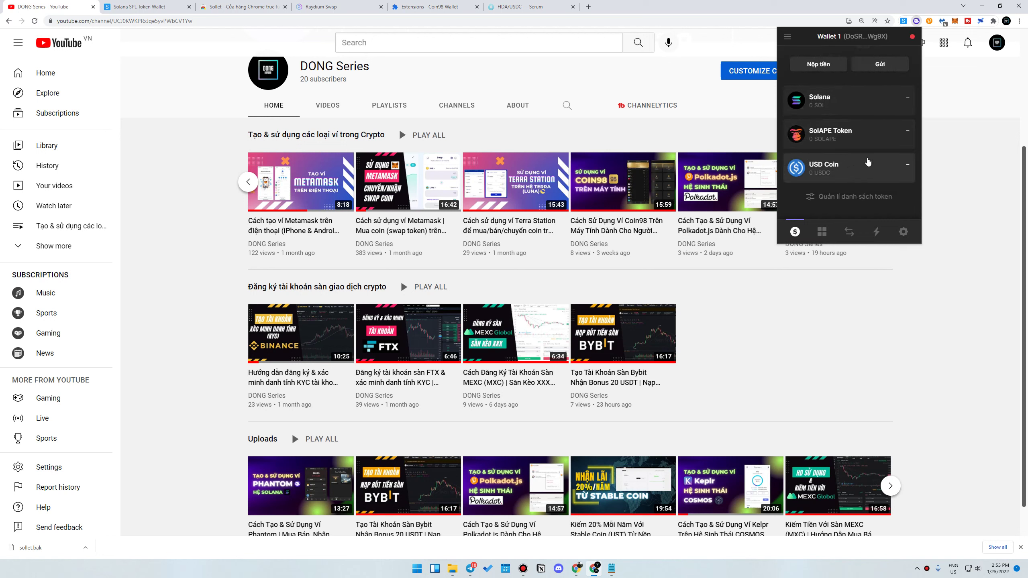
scroll(826, 161, up, 1)
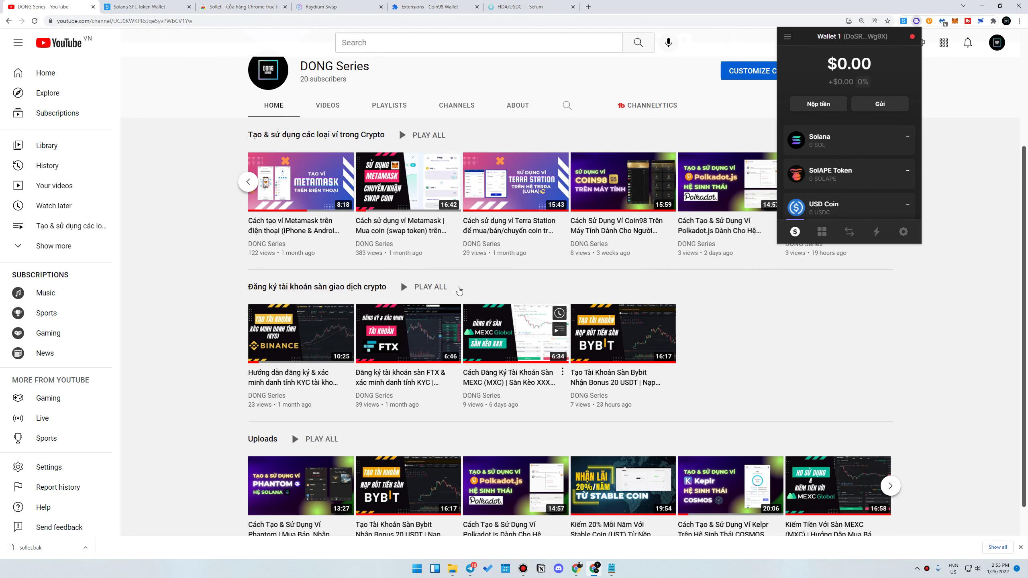
click(152, 6)
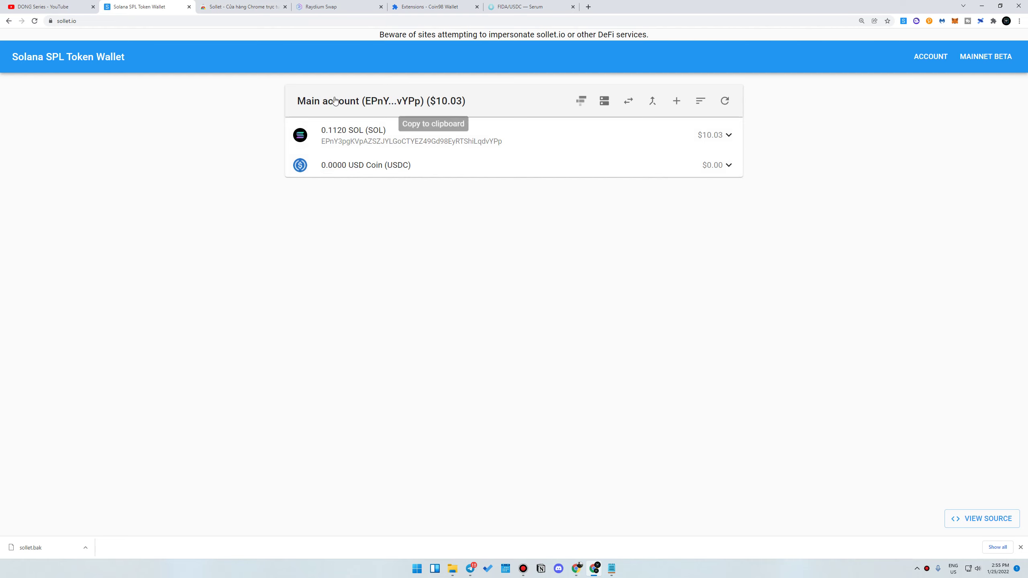
click(69, 5)
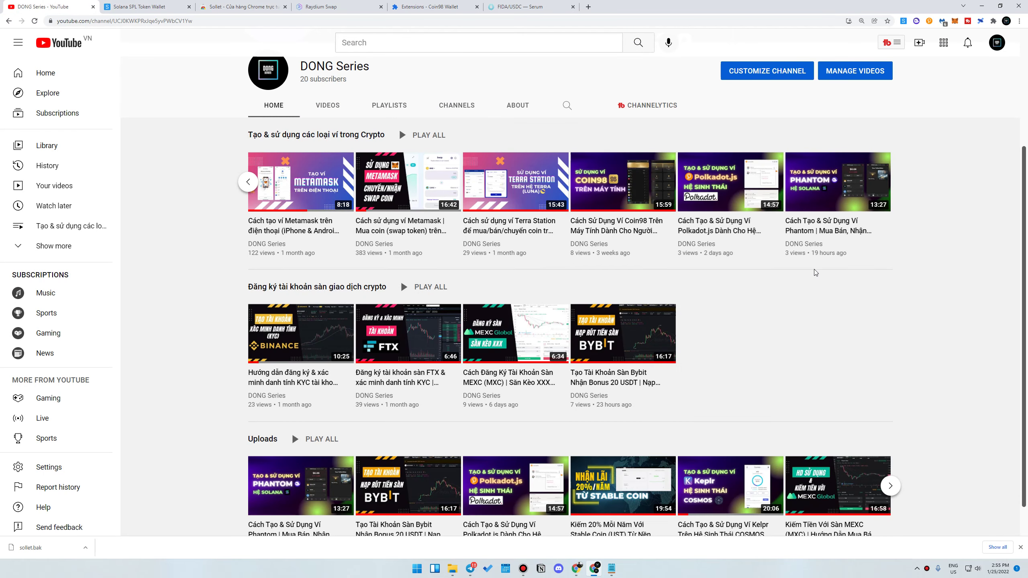
click(760, 572)
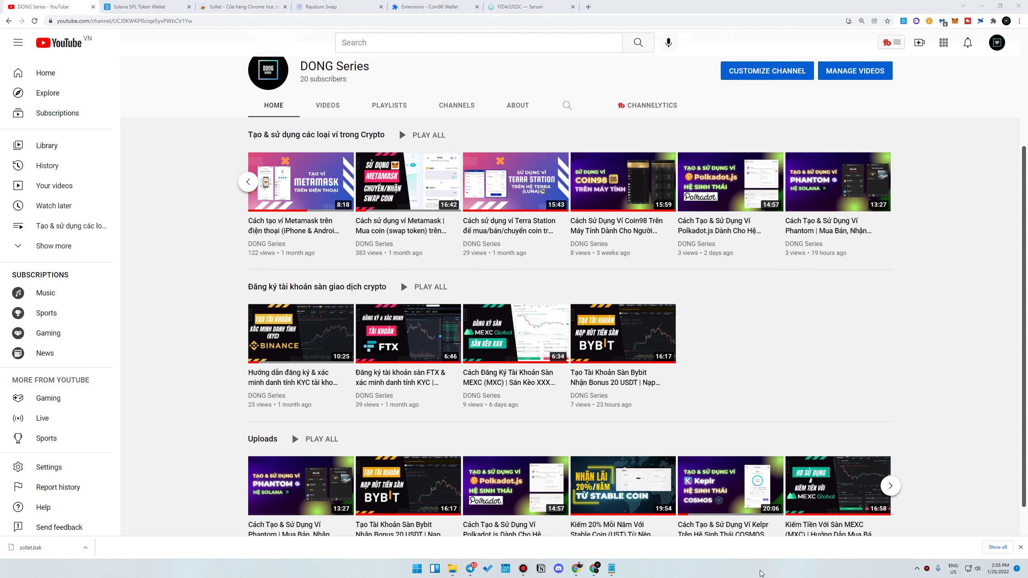